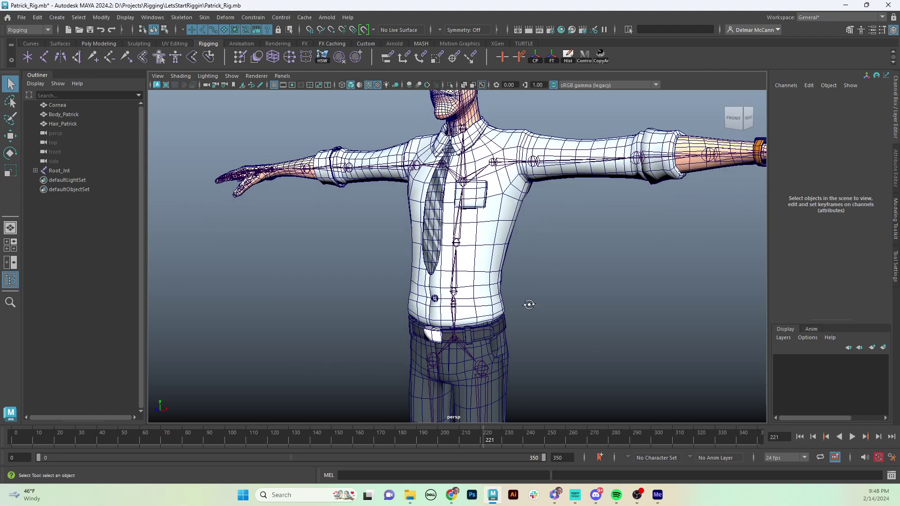
Bind the Body_Patrick mesh to the Root_Jnt joint hierarchy with closest distance, classic linear skinning, distance weighting and 5 max influences
left_click(442, 318)
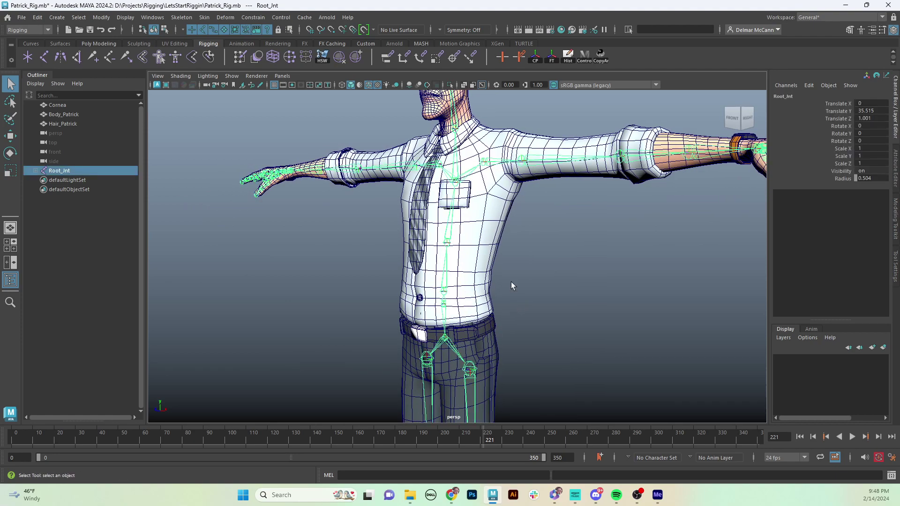
left_click_drag(511, 280, 541, 248, "alt")
left_click(524, 246, "shift")
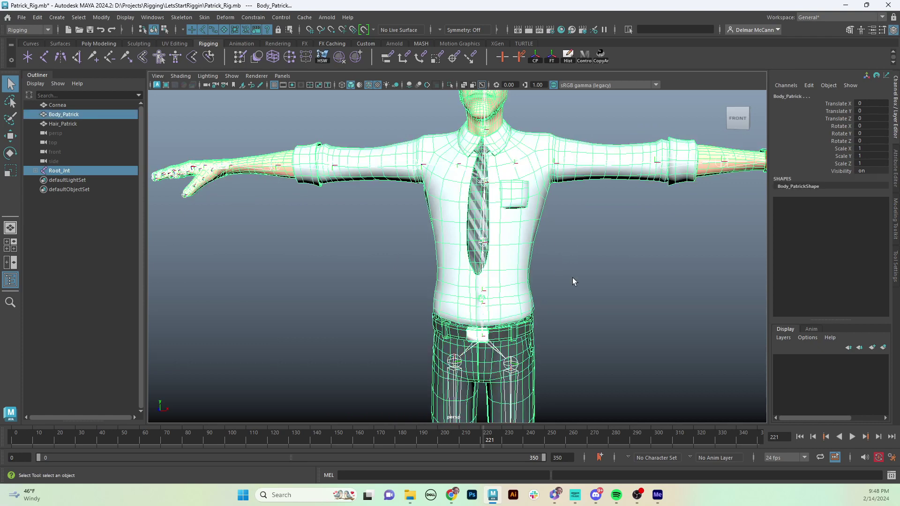
middle_click_drag(536, 254, 518, 326, "alt")
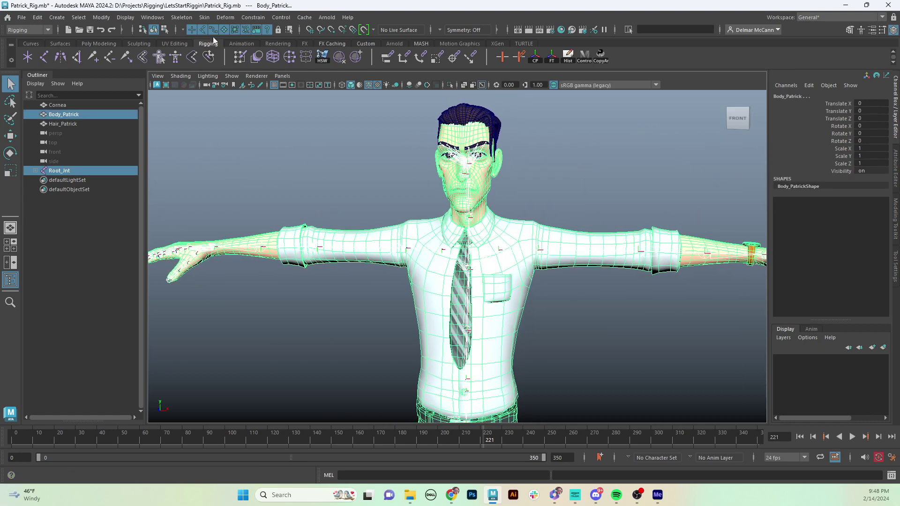
left_click(205, 18)
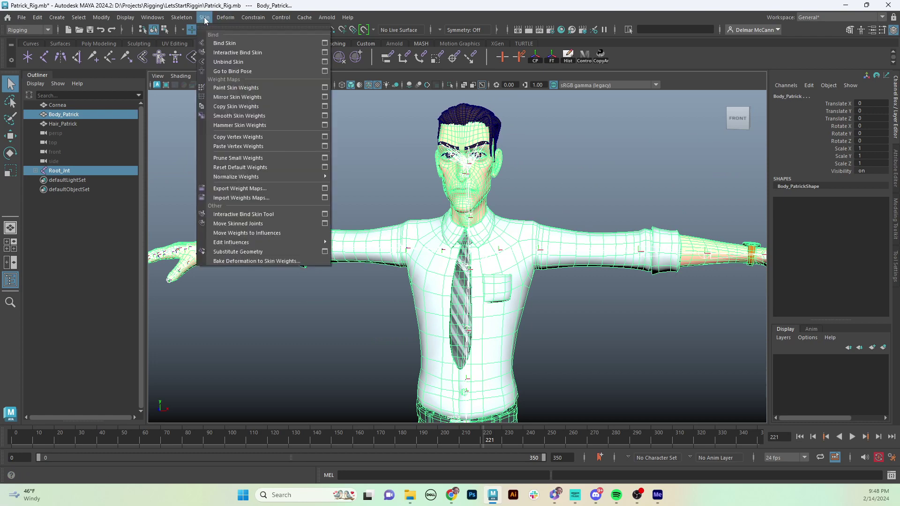
left_click(324, 44)
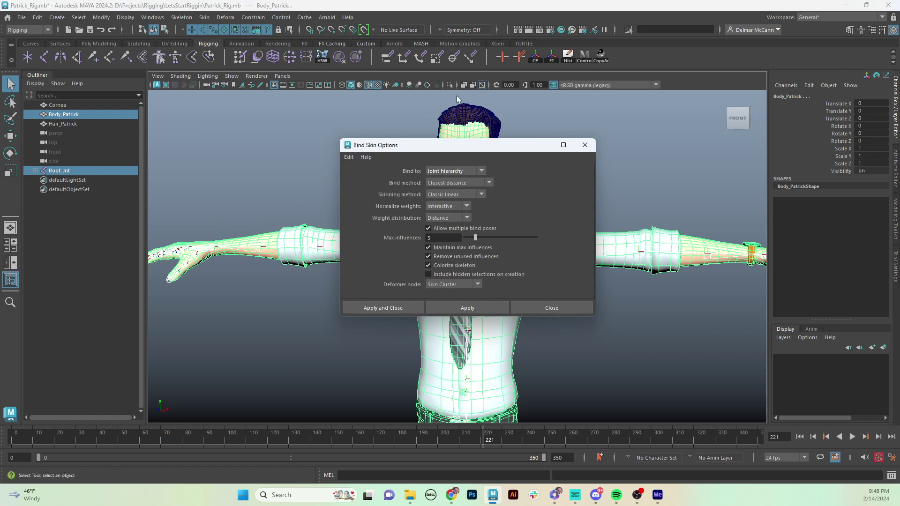
left_click_drag(486, 150, 388, 138)
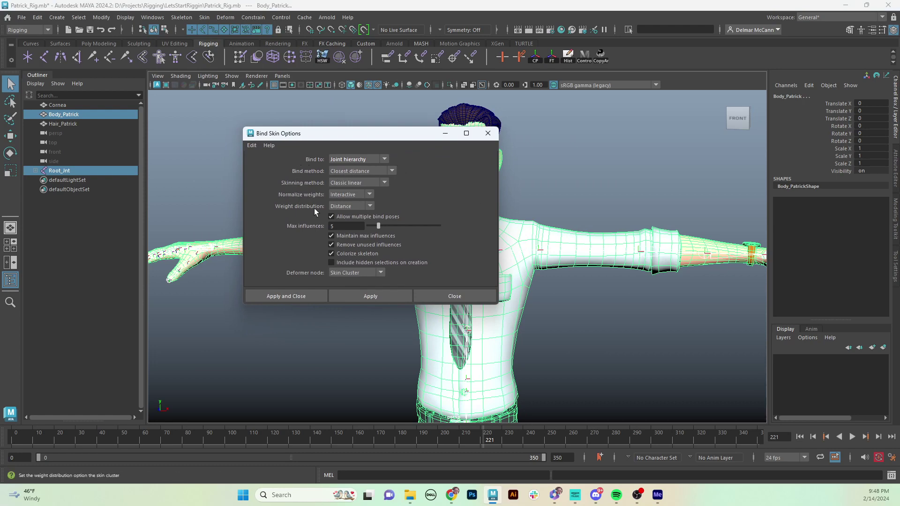
left_click_drag(368, 140, 341, 117)
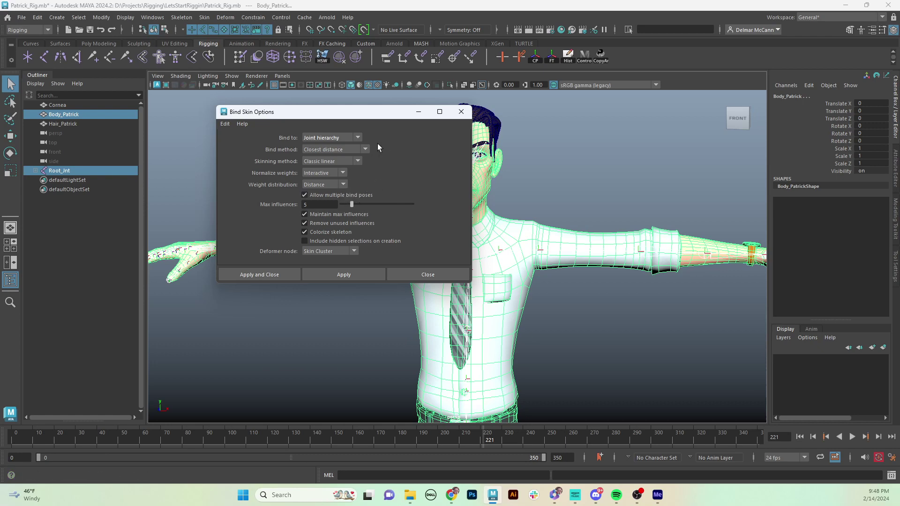
left_click(263, 273)
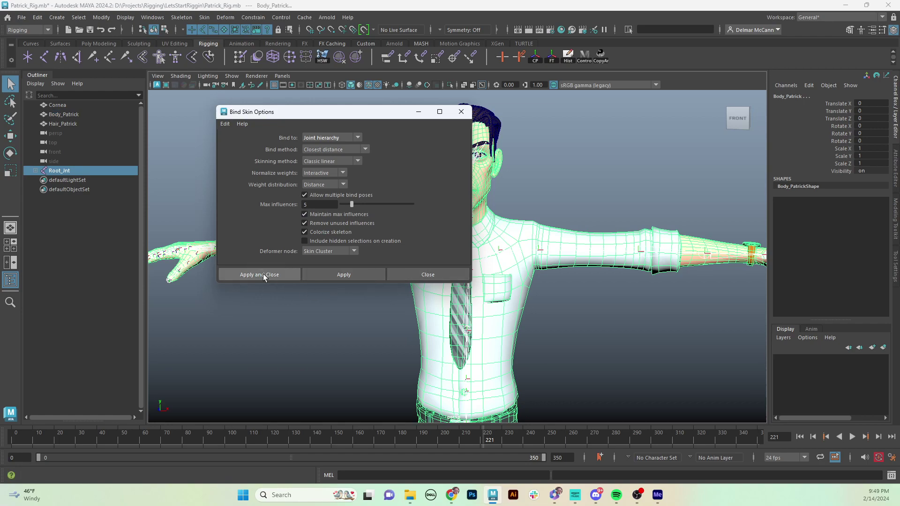
Examine the bound body mesh and its colorized skeleton from several angles, from the arms down to the legs
middle_click_drag(556, 332, 564, 281, "alt")
left_click_drag(547, 295, 577, 297, "alt")
left_click(579, 295)
middle_click_drag(581, 304, 599, 273, "alt")
left_click_drag(599, 273, 522, 327, "alt")
middle_click_drag(519, 200, 533, 222, "alt")
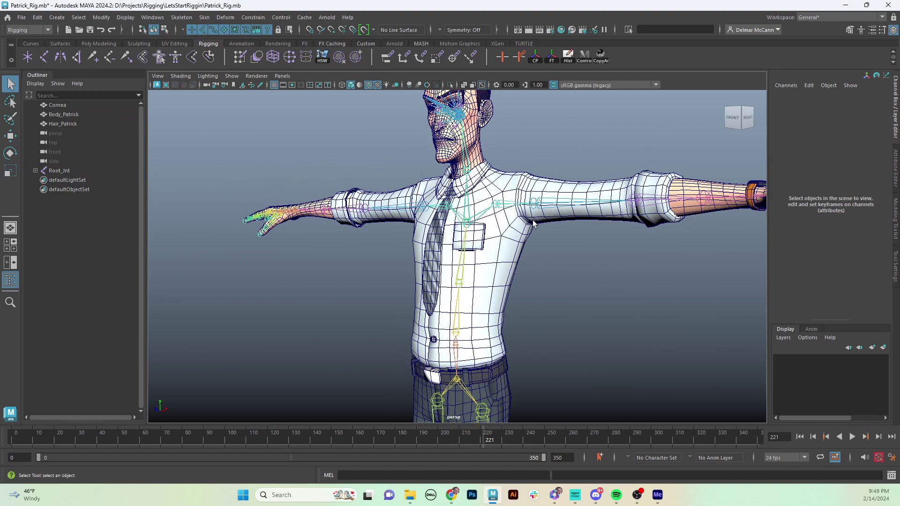
left_click_drag(511, 226, 591, 232, "alt")
right_click_drag(591, 232, 558, 211, "alt")
middle_click_drag(558, 211, 568, 265, "alt")
left_click_drag(568, 265, 502, 269, "alt")
middle_click_drag(546, 300, 544, 200, "alt")
left_click_drag(562, 229, 516, 235, "alt")
middle_click_drag(528, 272, 545, 214, "alt")
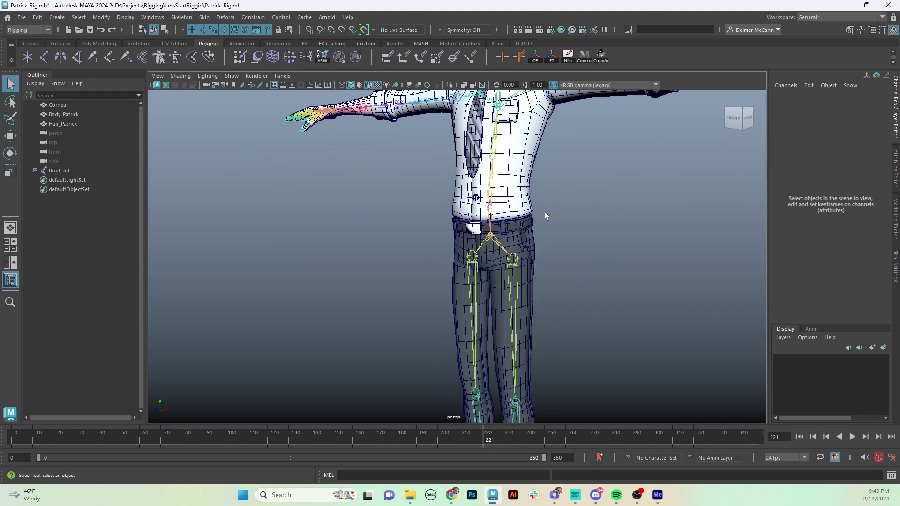
Rotate the left hip joint to test how the leg deforms, and undo the rotation
left_click_drag(545, 214, 563, 221, "alt")
middle_click_drag(580, 226, 579, 206, "alt")
left_click_drag(584, 218, 499, 275, "alt")
left_click(517, 253)
key("e")
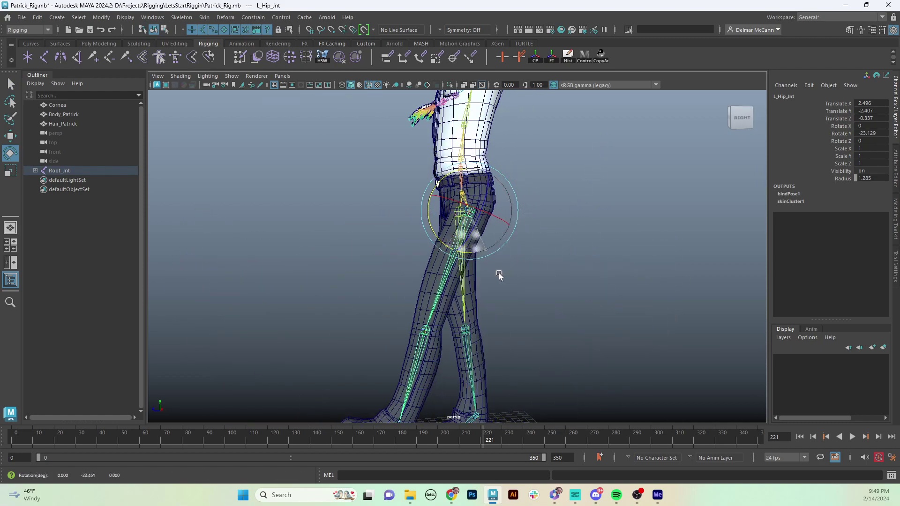
key("ctrl+z")
key("ctrl+z")
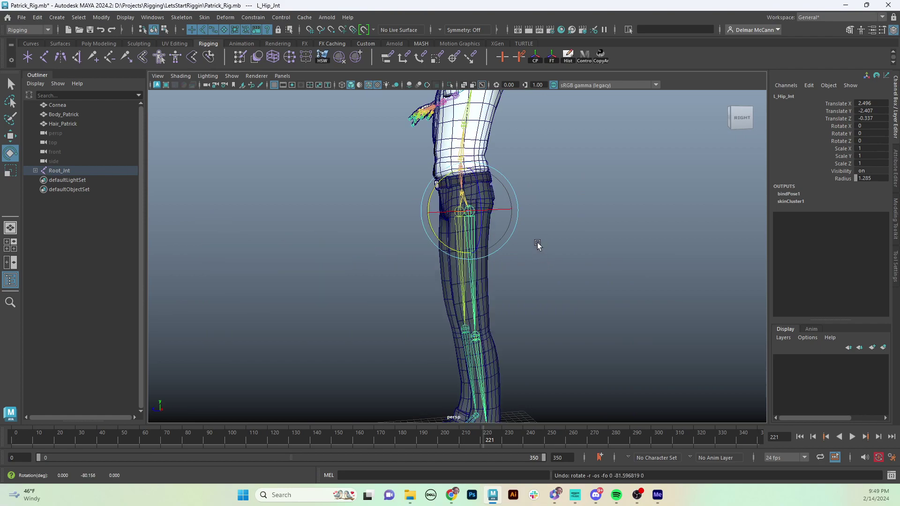
Rotate the left elbow joint to test how the forearm deforms, and undo the rotation
middle_click_drag(536, 207, 545, 286, "alt")
left_click_drag(545, 286, 596, 255, "alt")
left_click(646, 192)
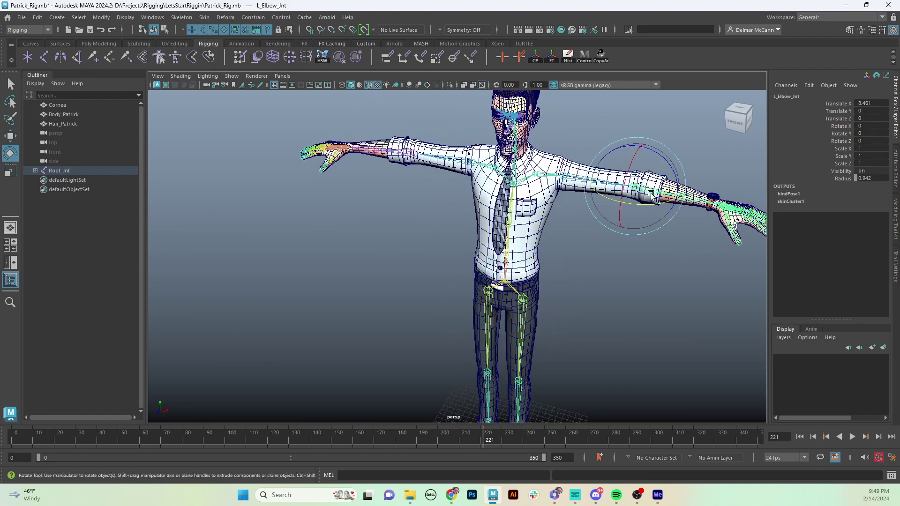
left_click_drag(645, 191, 611, 224)
key("ctrl+z")
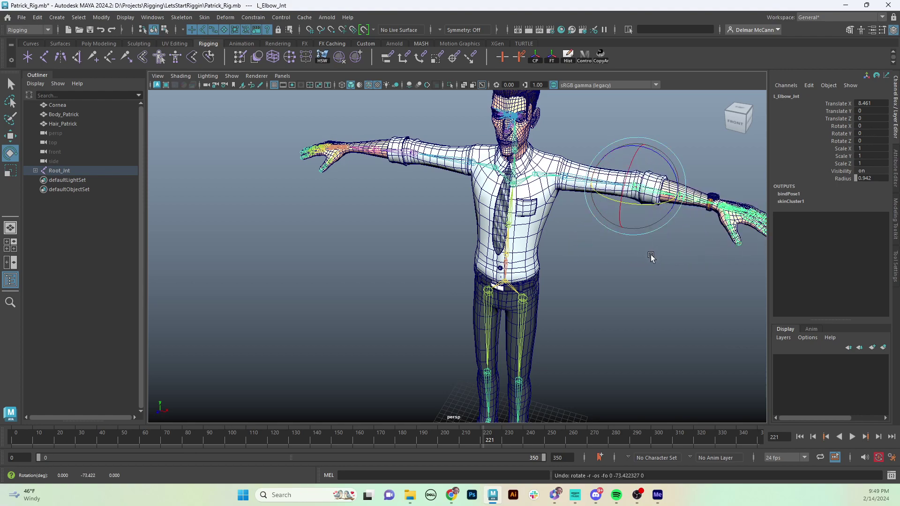
Rotate the left wrist joint to test how the hand deforms, and undo the rotation
left_click_drag(651, 258, 576, 238, "alt")
left_click(616, 178)
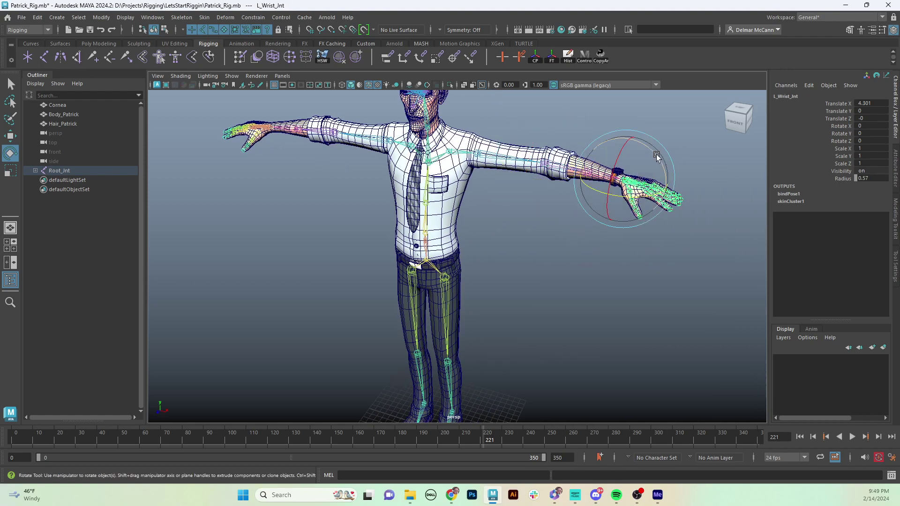
left_click_drag(657, 155, 662, 136)
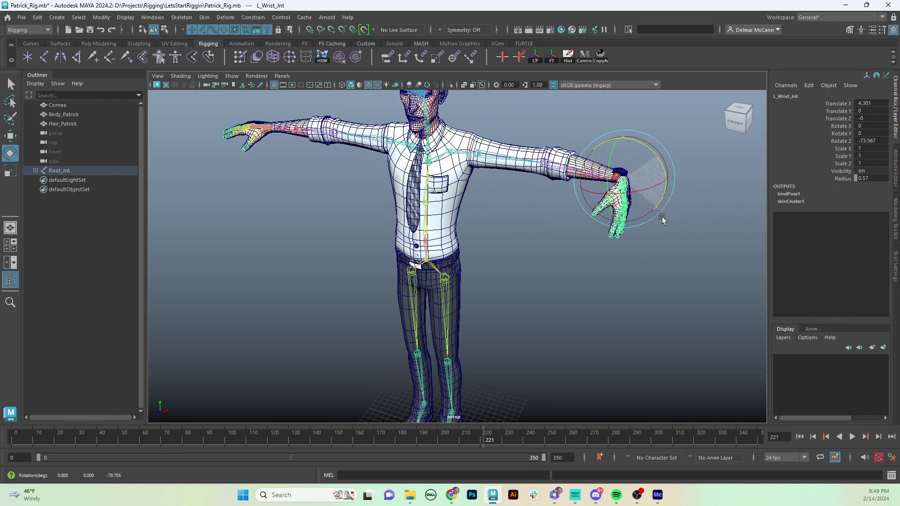
left_click_drag(662, 219, 665, 194)
key("ctrl+z")
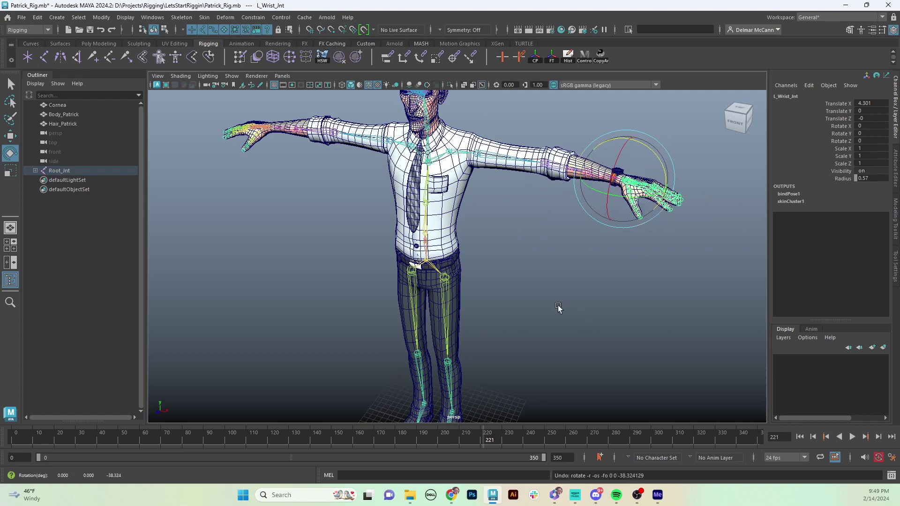
middle_click_drag(526, 301, 535, 307, "alt")
left_click_drag(535, 308, 593, 287, "alt")
right_click_drag(592, 288, 565, 282, "alt")
mouse_move(565, 282)
left_mouse_down("alt")
mouse_move(529, 275)
mouse_move(554, 282)
left_mouse_up("alt")
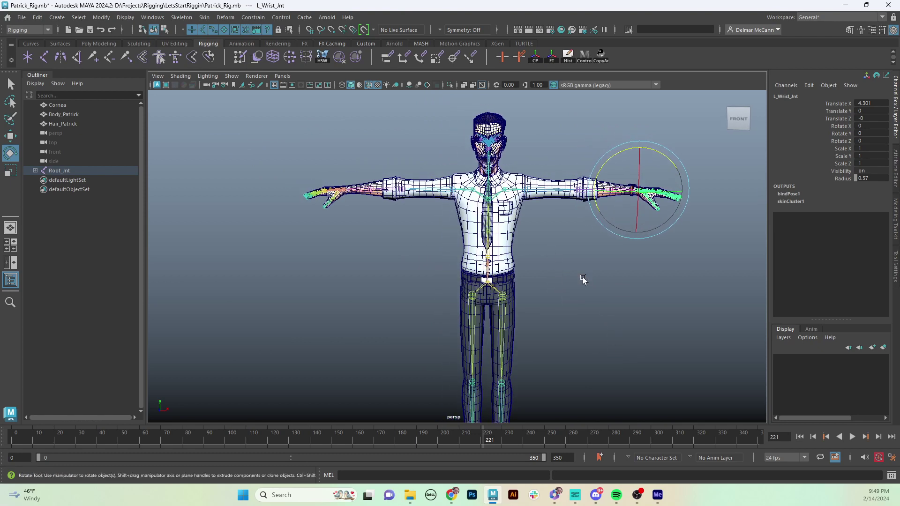
mouse_move(603, 295)
left_mouse_down("alt")
mouse_move(536, 294)
mouse_move(599, 293)
left_mouse_up("alt")
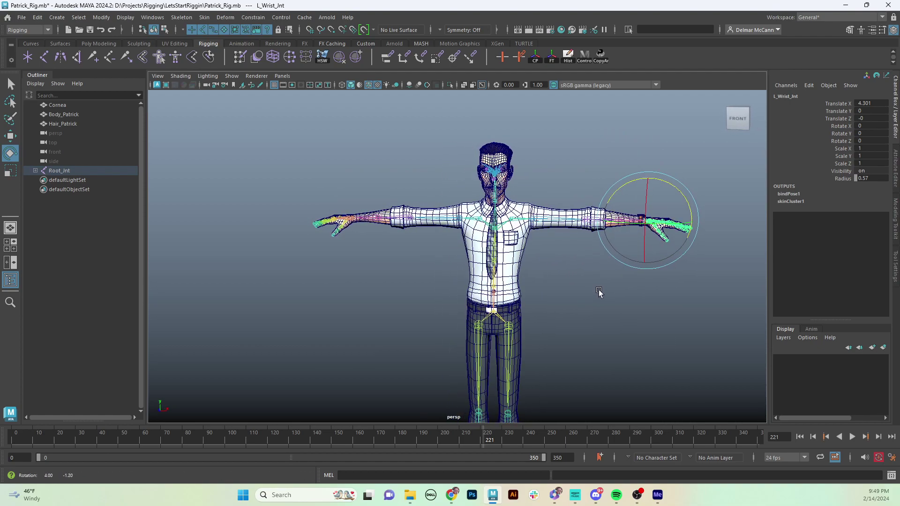
middle_click_drag(618, 294, 579, 270, "alt")
left_click_drag(578, 268, 539, 282, "alt")
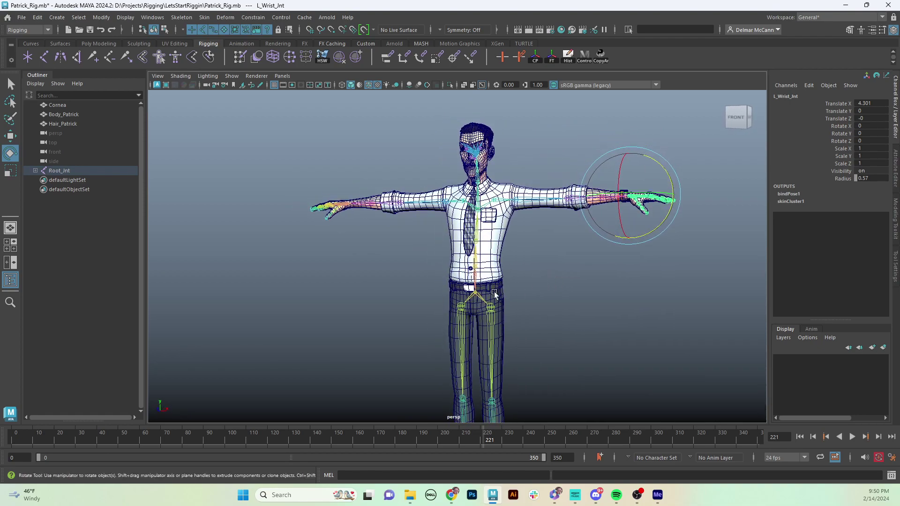
Swing the left leg backward at the hip joint to check the pelvis deformation, and undo the rotation
right_click_drag(538, 281, 663, 291, "alt")
left_click_drag(664, 290, 542, 274, "alt")
left_click(478, 257)
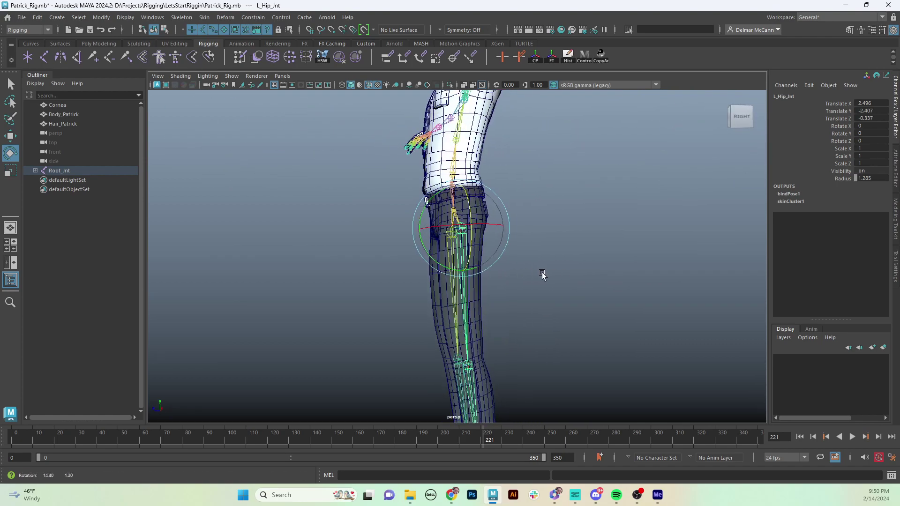
left_click_drag(437, 269, 501, 365)
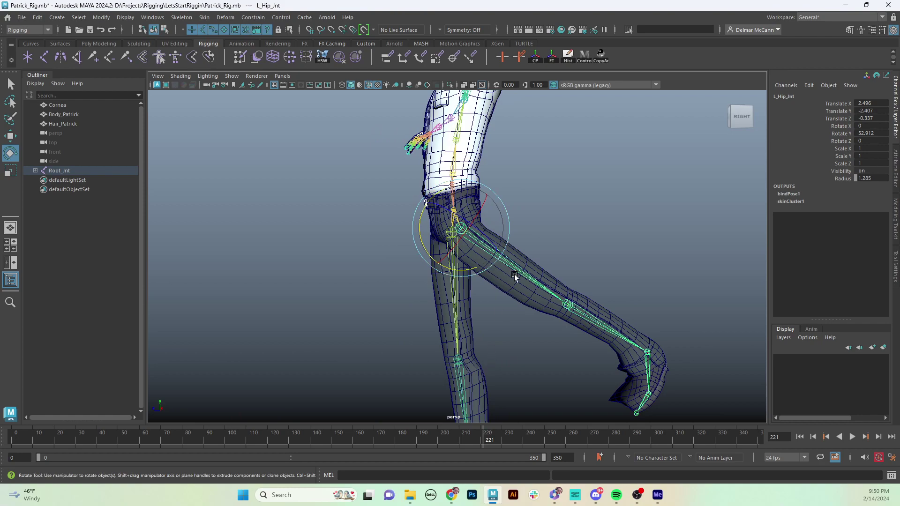
key("ctrl+z")
Select the Body_Patrick mesh and switch it to vertex selection mode
left_click_drag(602, 285, 576, 281, "alt")
left_click(614, 295)
left_click(519, 198)
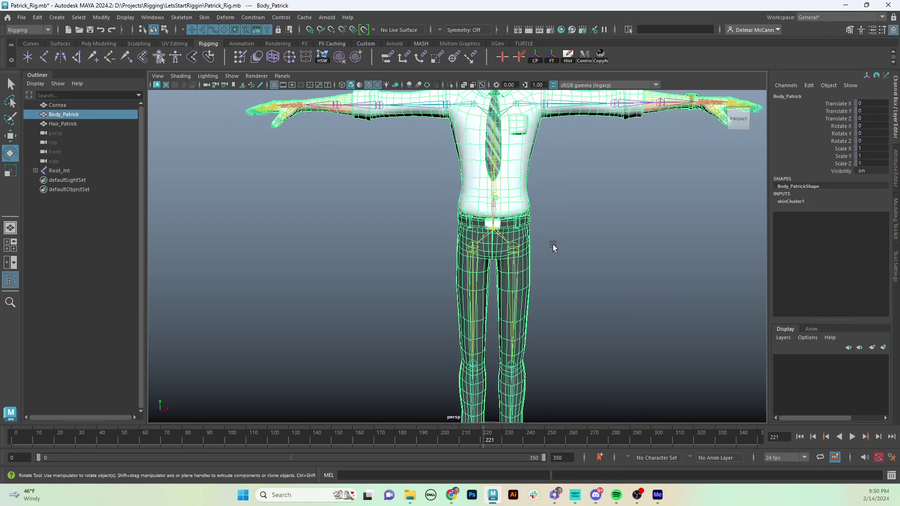
middle_click_drag(560, 290, 633, 260, "alt")
right_click_drag(633, 261, 571, 284, "alt")
left_click_drag(571, 286, 562, 274, "alt")
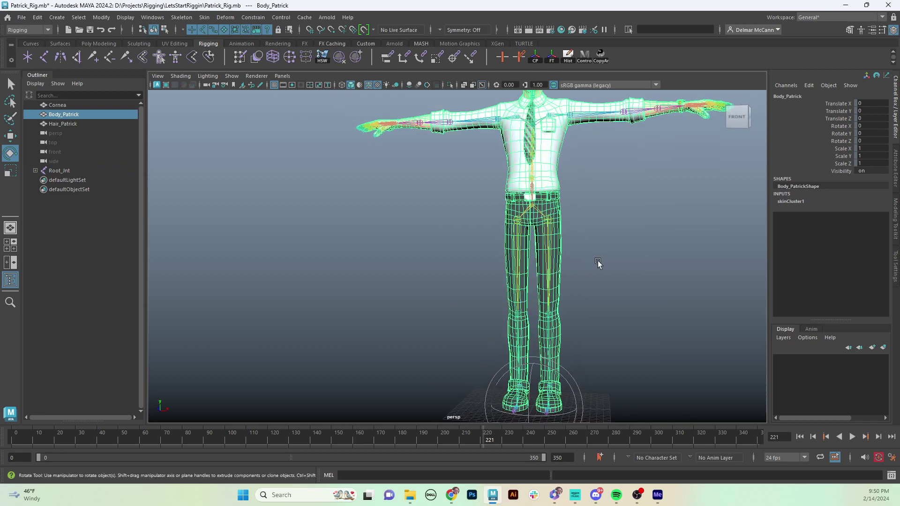
middle_click_drag(598, 263, 611, 286, "alt")
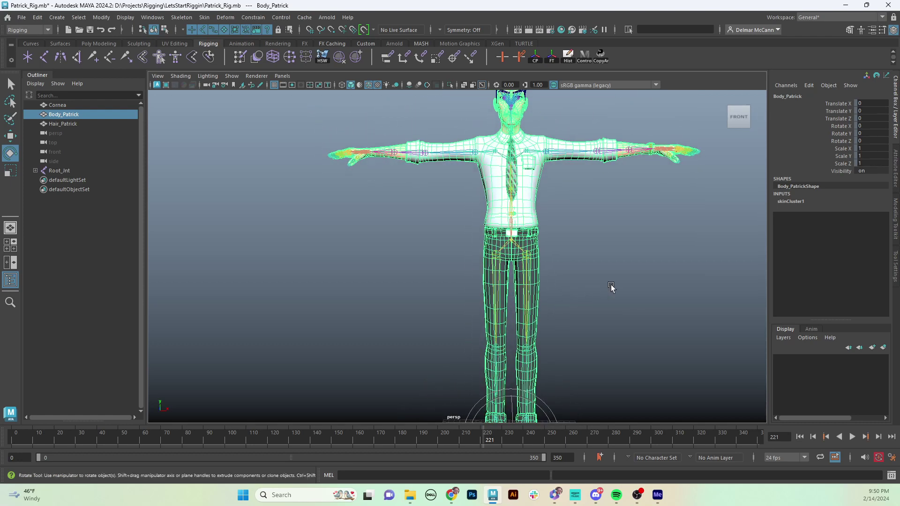
right_click_drag(611, 286, 569, 281, "alt")
middle_click_drag(568, 256, 574, 265, "alt")
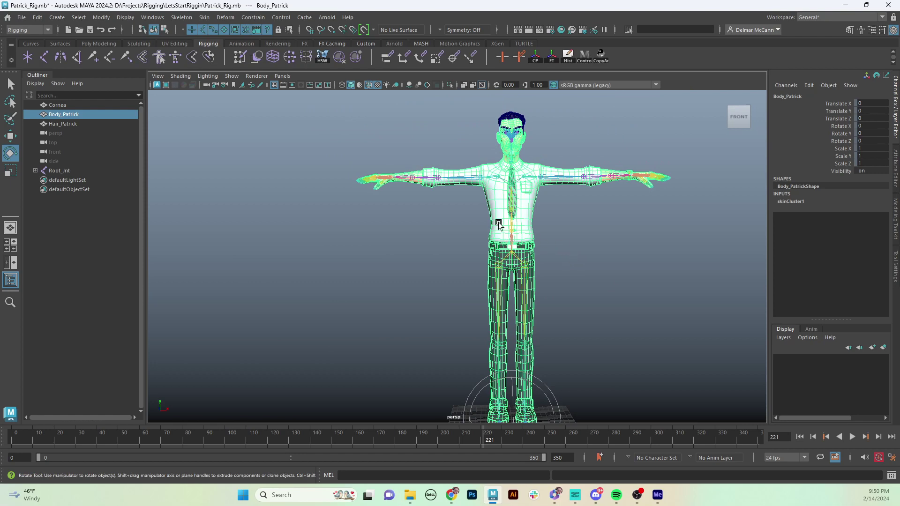
key("F9")
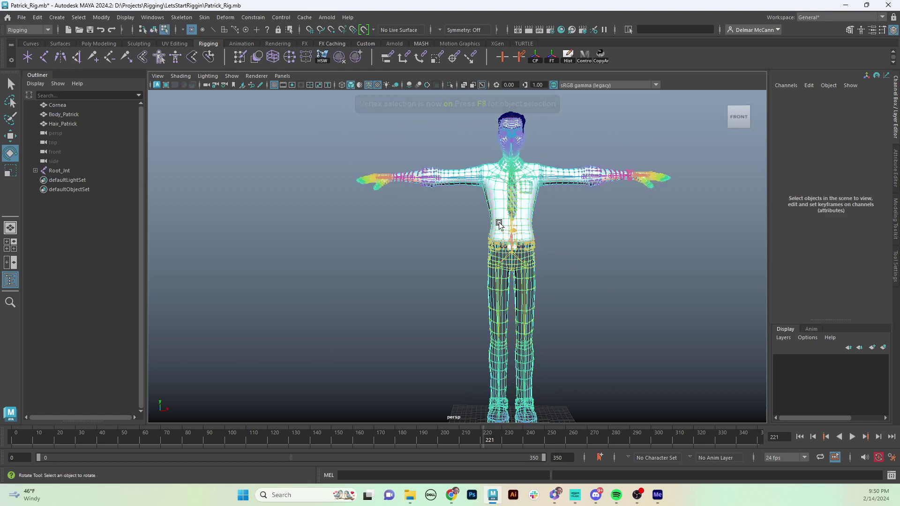
Select the vertices of the character's right half in the perspective view
middle_click_drag(518, 339, 527, 305, "alt")
right_click_drag(593, 303, 543, 296, "alt")
middle_click_drag(528, 270, 537, 304, "alt")
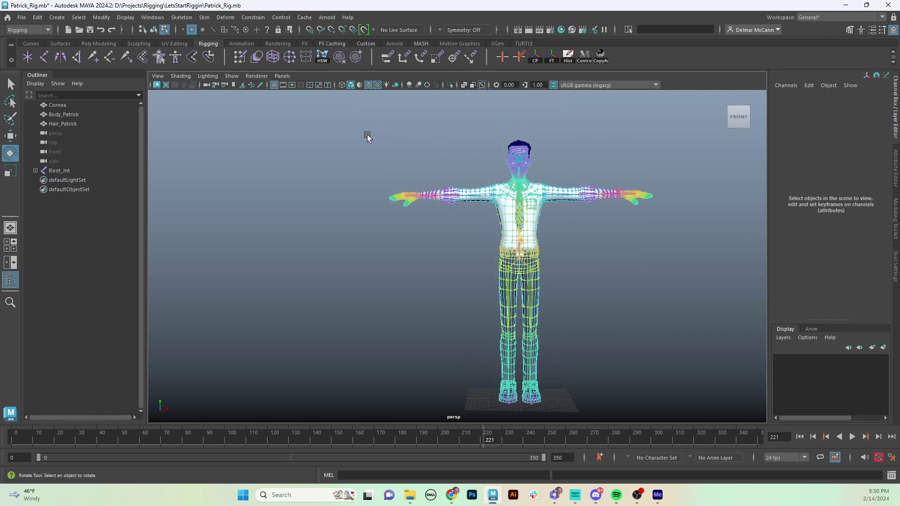
left_click_drag(352, 120, 519, 417)
Select all vertices on the character's right half, up to the body's center line, in the front orthographic view
key("space")
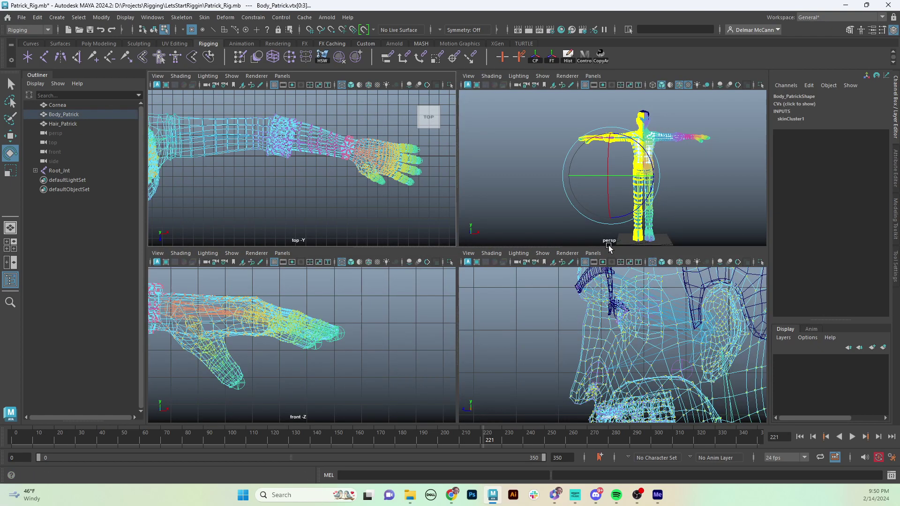
key("space")
middle_click_drag(432, 308, 563, 301, "alt")
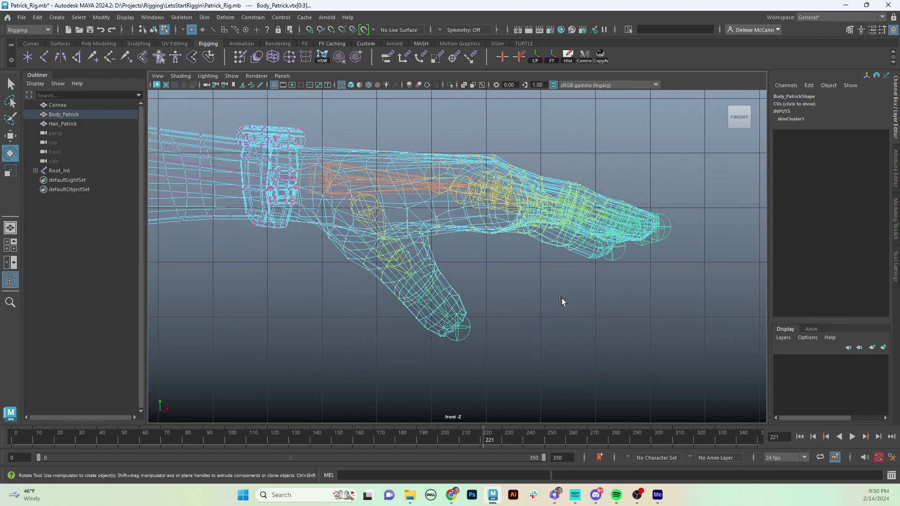
right_click_drag(563, 302, 359, 306, "alt")
middle_click_drag(364, 303, 562, 282, "alt")
middle_click_drag(345, 283, 524, 260, "alt")
right_click_drag(348, 280, 225, 303, "alt")
middle_click_drag(403, 324, 415, 275, "alt")
left_click(551, 277)
middle_click_drag(501, 287, 548, 249, "alt")
right_click_drag(422, 282, 327, 153, "alt")
left_click_drag(323, 110, 479, 408)
middle_click_drag(529, 266, 536, 329, "alt")
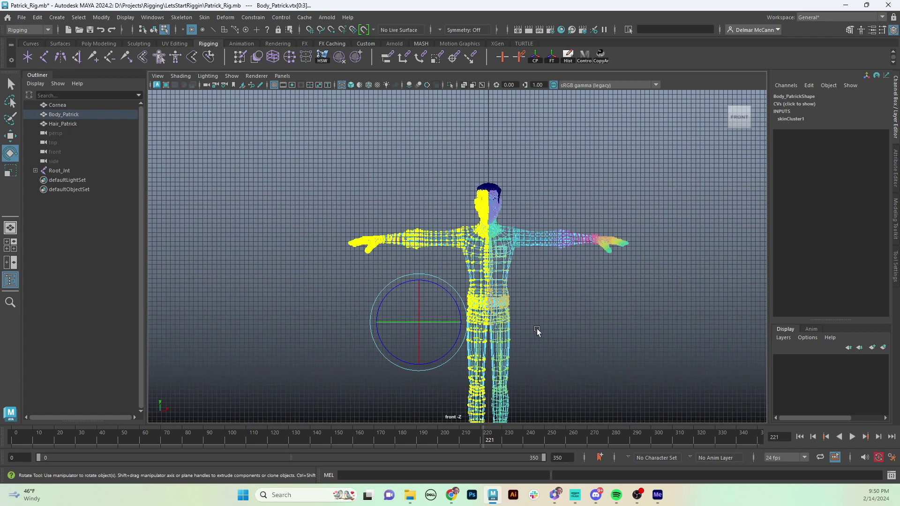
right_click_drag(512, 328, 659, 314, "alt")
middle_click_drag(642, 317, 642, 281, "alt")
left_click_drag(642, 281, 640, 283, "alt")
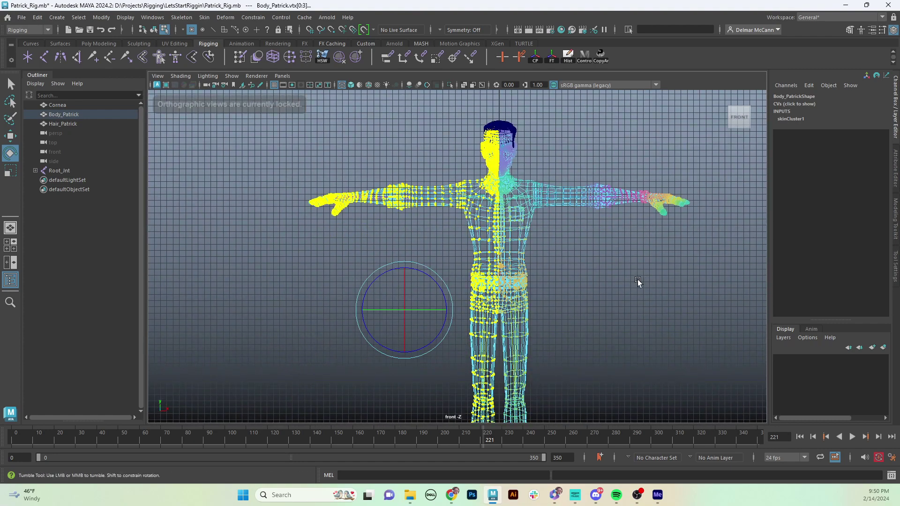
right_click_drag(639, 284, 569, 295, "alt")
Return to the perspective view and open the Component Editor for the selected vertices' smooth skin weights
key("space")
key("space")
key("space")
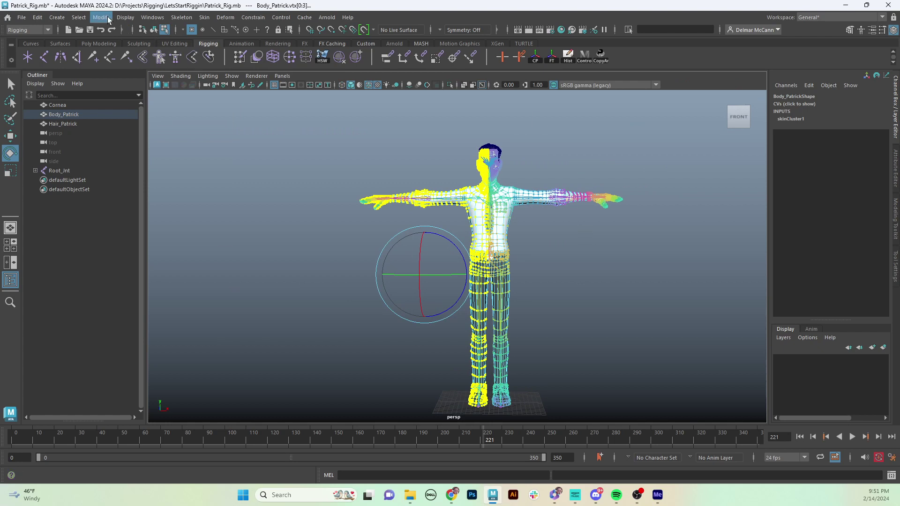
left_click(146, 20)
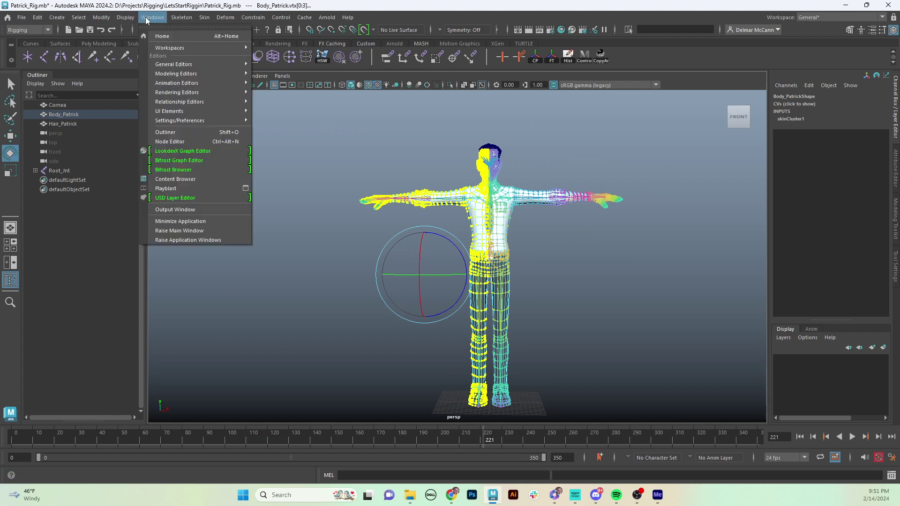
mouse_move(176, 69)
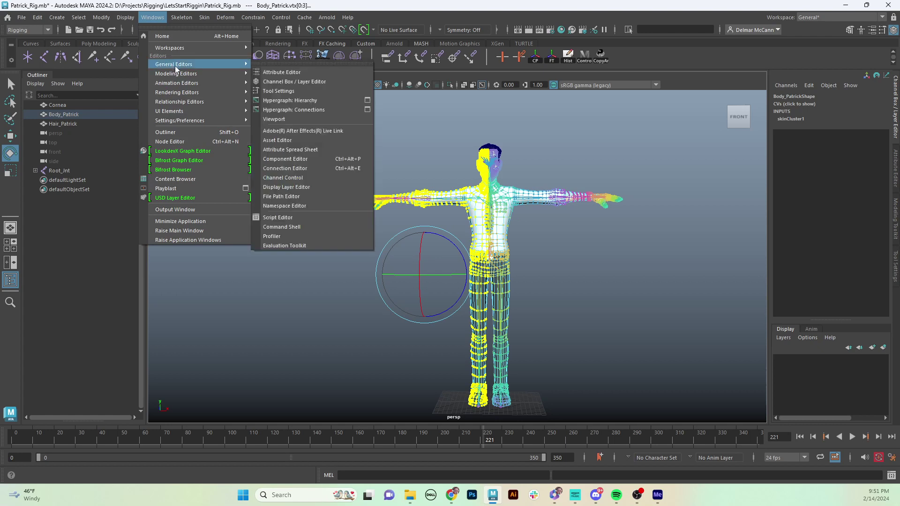
left_click(317, 159)
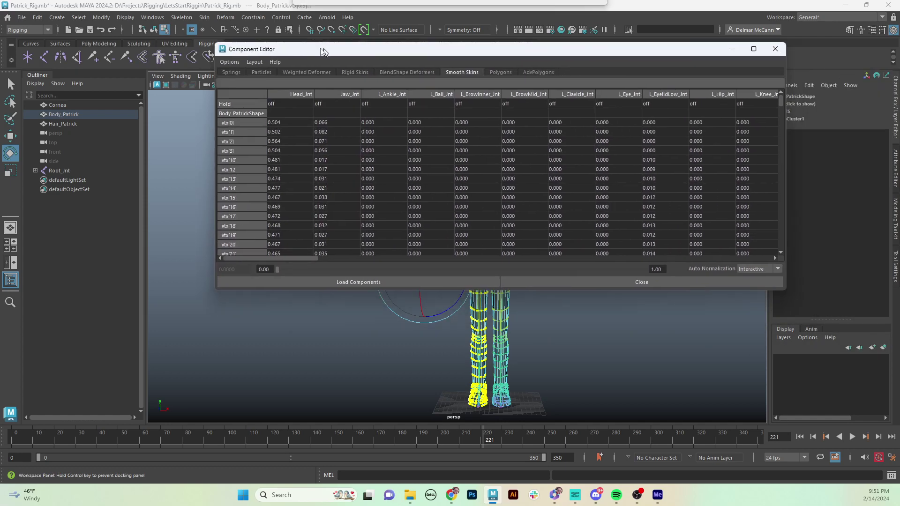
left_click_drag(323, 44, 252, 63)
left_click_drag(218, 262, 188, 265)
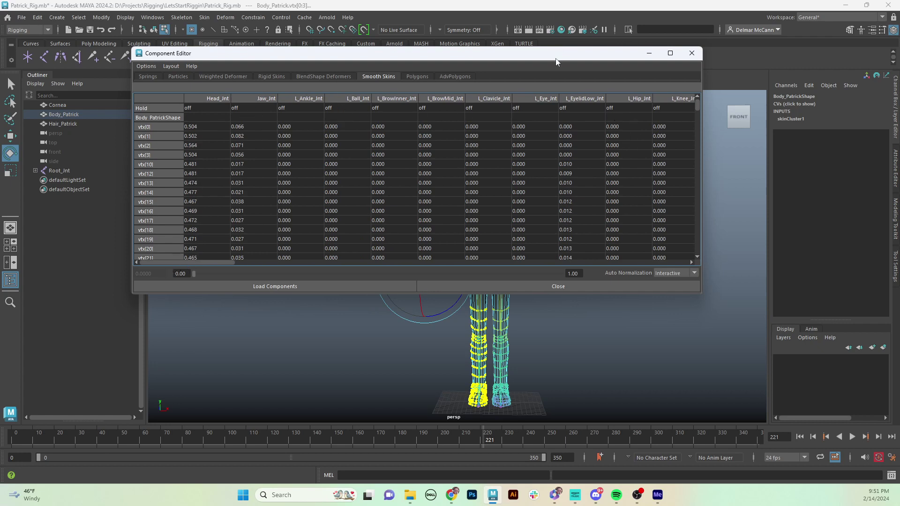
left_click_drag(552, 59, 652, 286)
left_click_drag(655, 279, 704, 140)
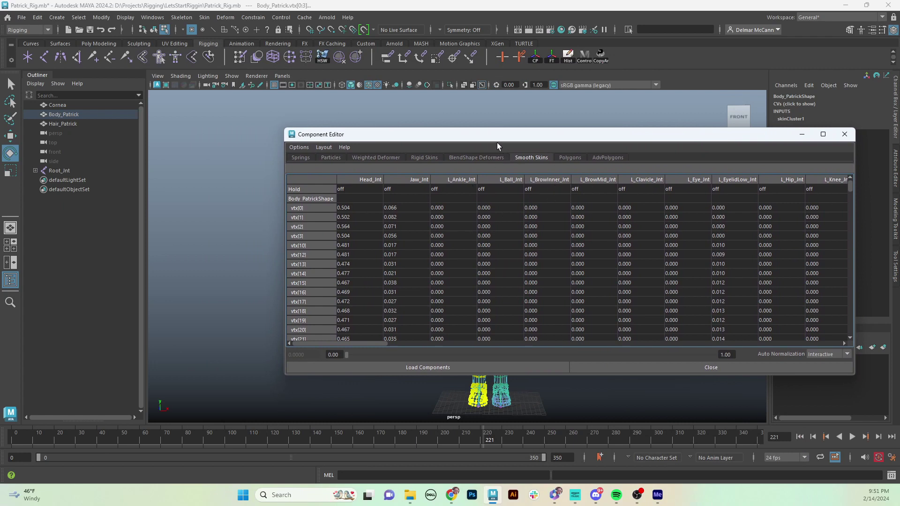
left_click_drag(496, 134, 496, 119)
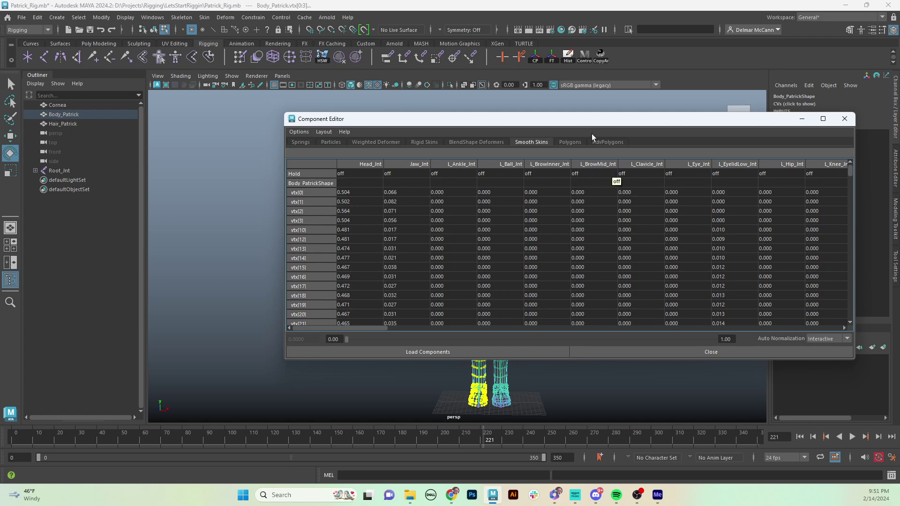
left_click_drag(583, 122, 582, 116)
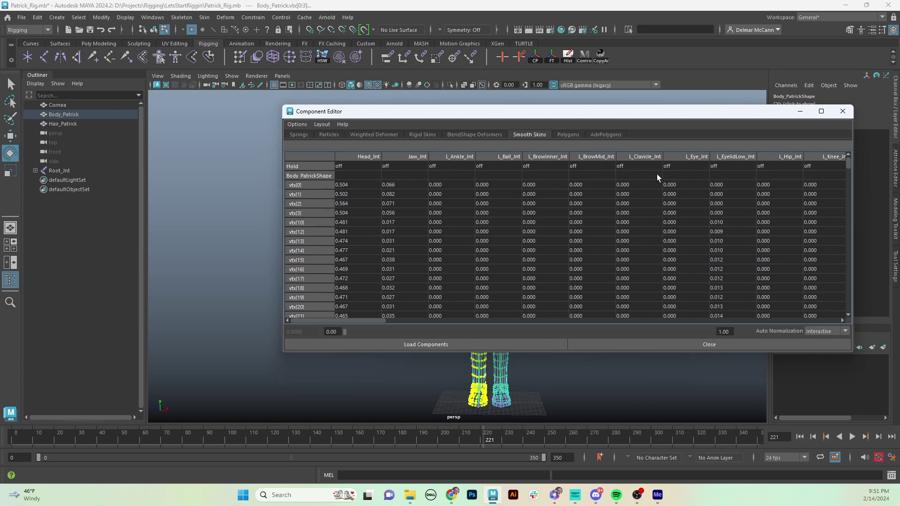
Set the selected vertices' L_Ankle_Jnt weights to 0, leaving the joint's Hold cell out of the selection
left_click(459, 155)
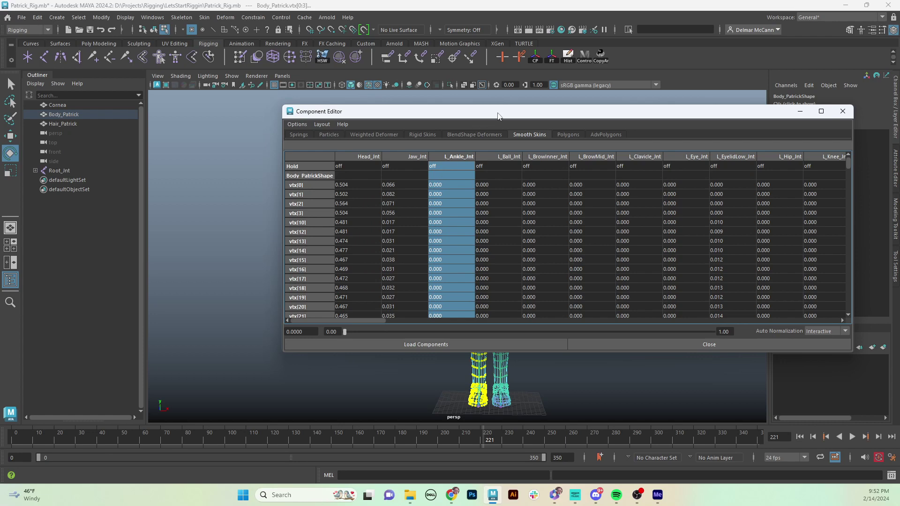
left_click_drag(494, 114, 538, 126)
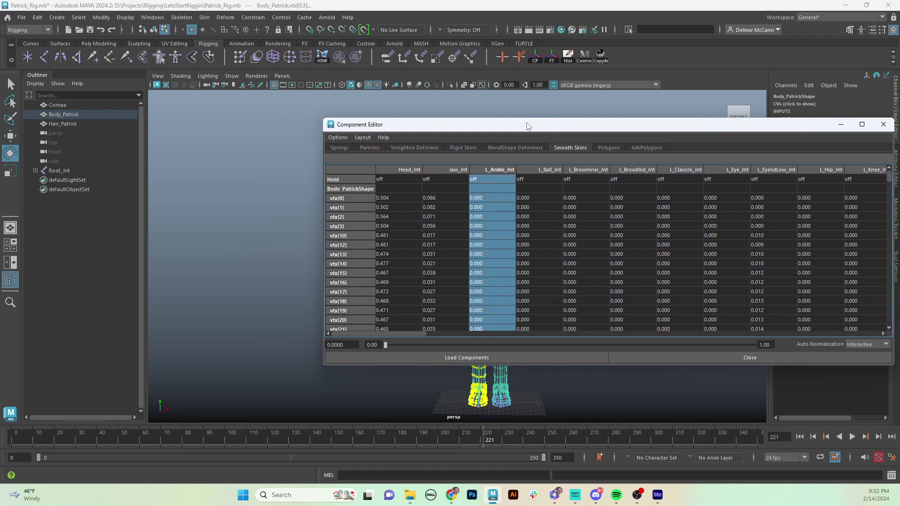
left_click_drag(528, 124, 505, 105)
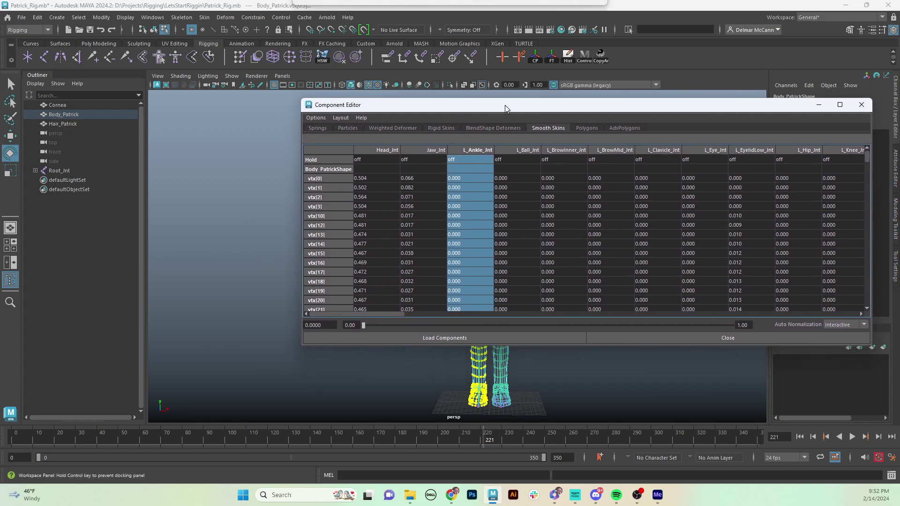
left_click(465, 161, "ctrl")
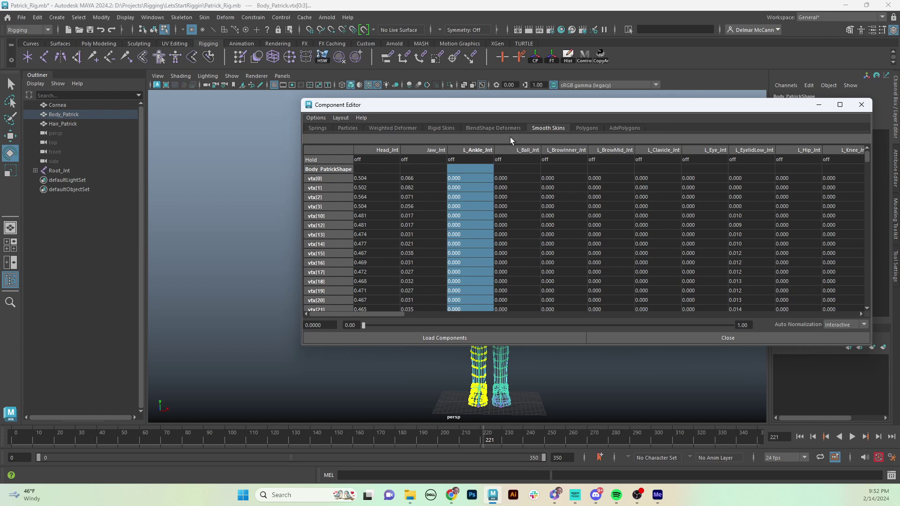
type("0")
key("Return")
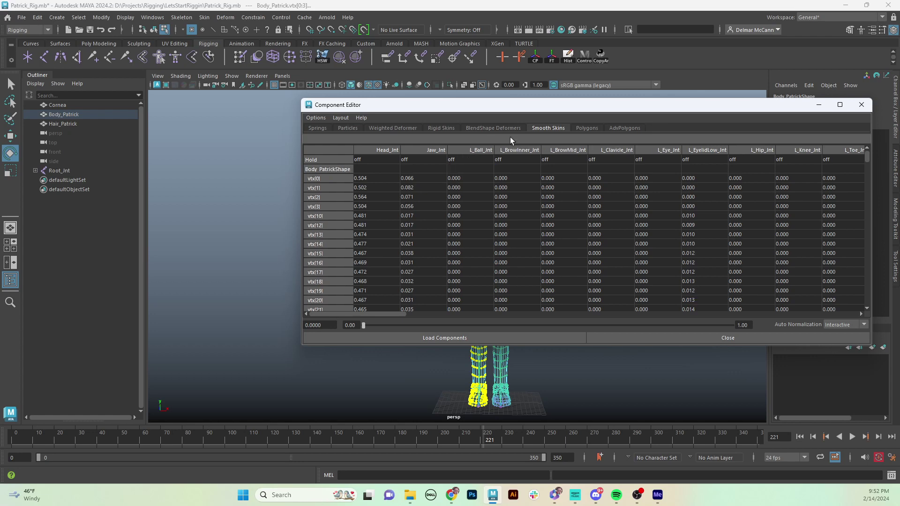
Set the L_Ball_Jnt and L_BrowInner_Jnt weights of the selected vertices to 0, excluding the Hold cells
left_click(476, 151)
left_click(476, 159, "ctrl")
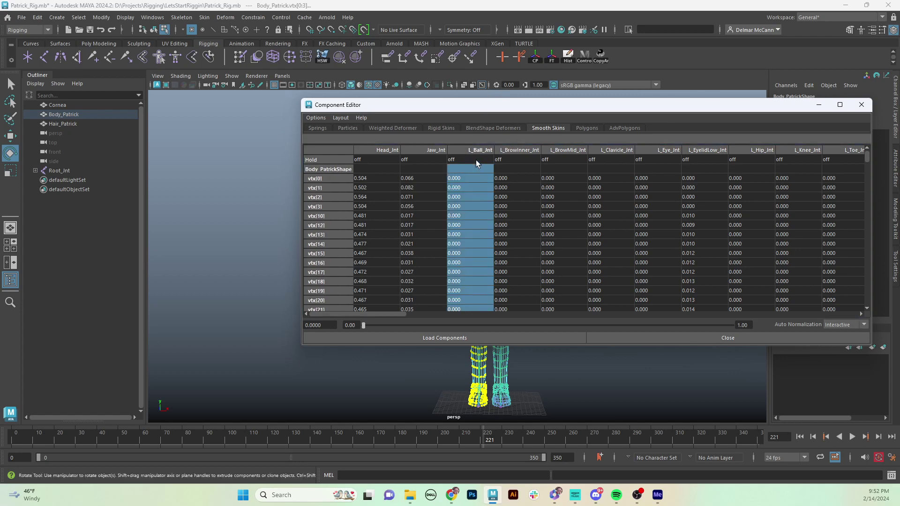
type("0")
key("Return")
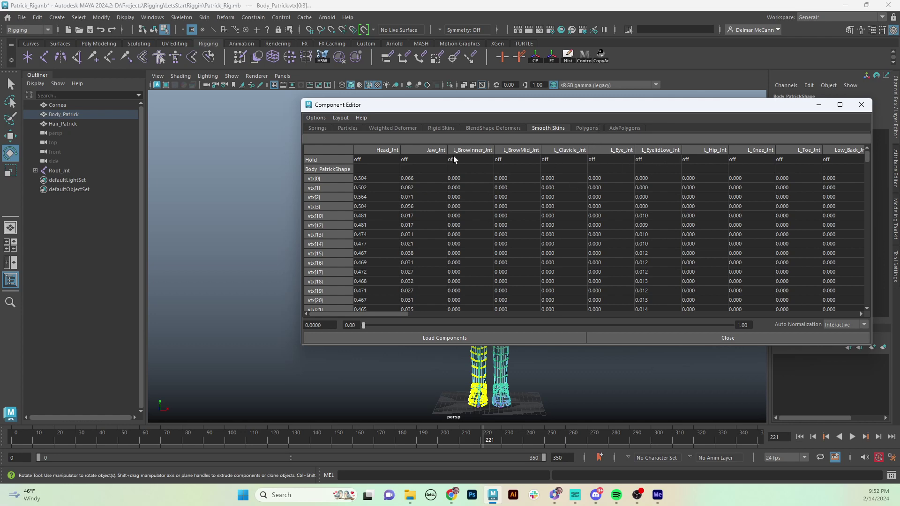
left_click(465, 150)
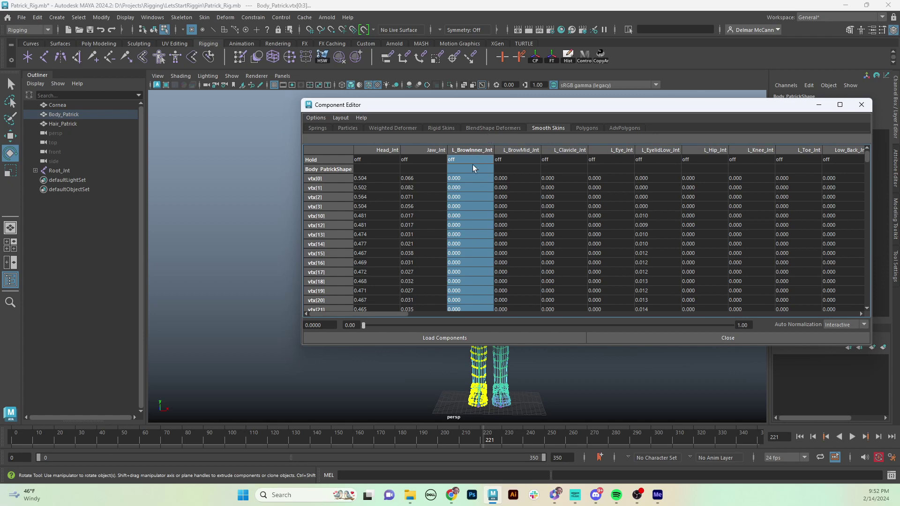
left_click(472, 159, "ctrl")
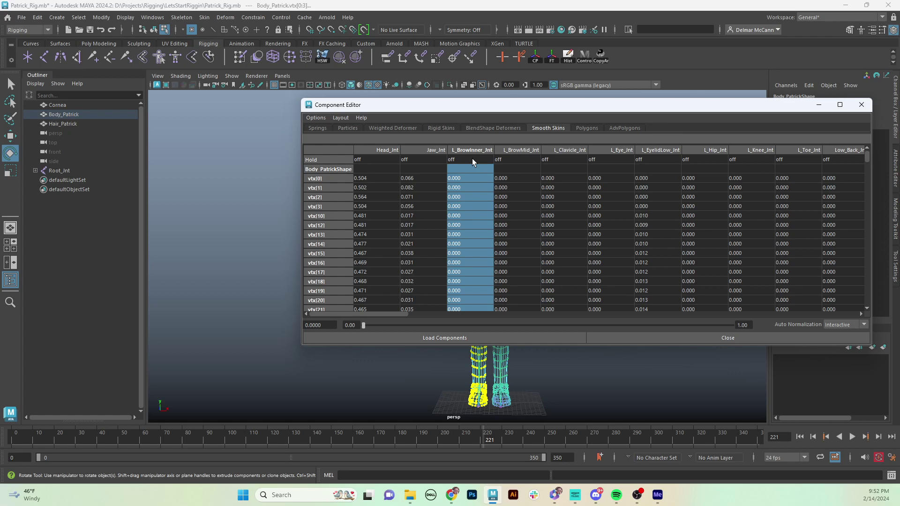
type("0")
key("Return")
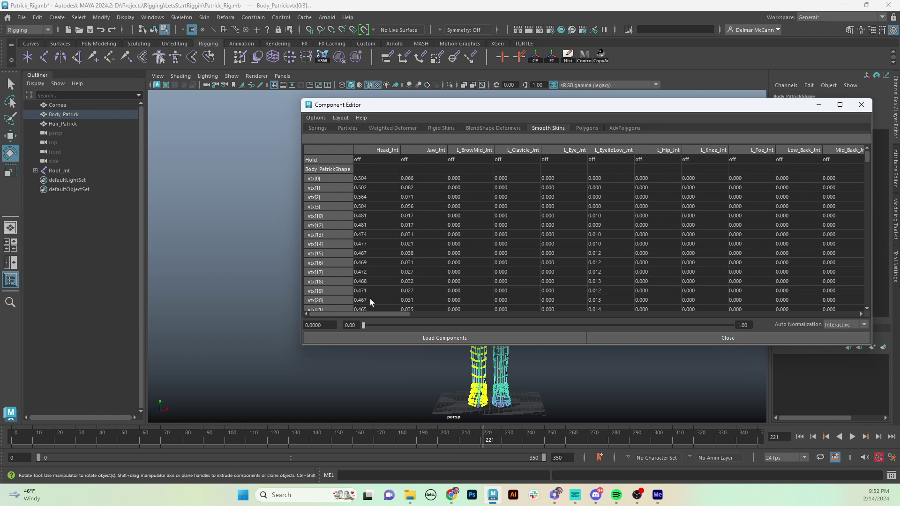
Turn off Hide Zero Columns to list every joint's weights, and turn the option back on
left_click(320, 118)
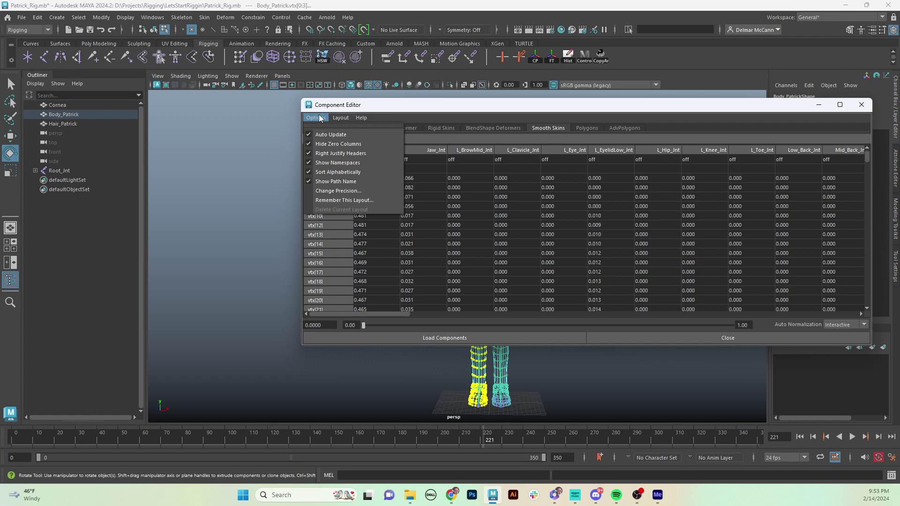
left_click(307, 144)
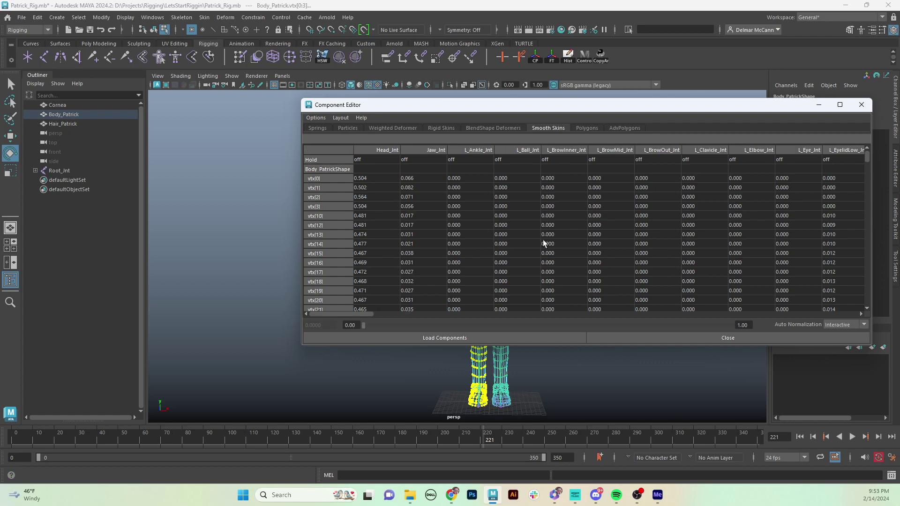
mouse_move(370, 315)
left_mouse_down()
mouse_move(868, 289)
mouse_move(370, 320)
left_mouse_up()
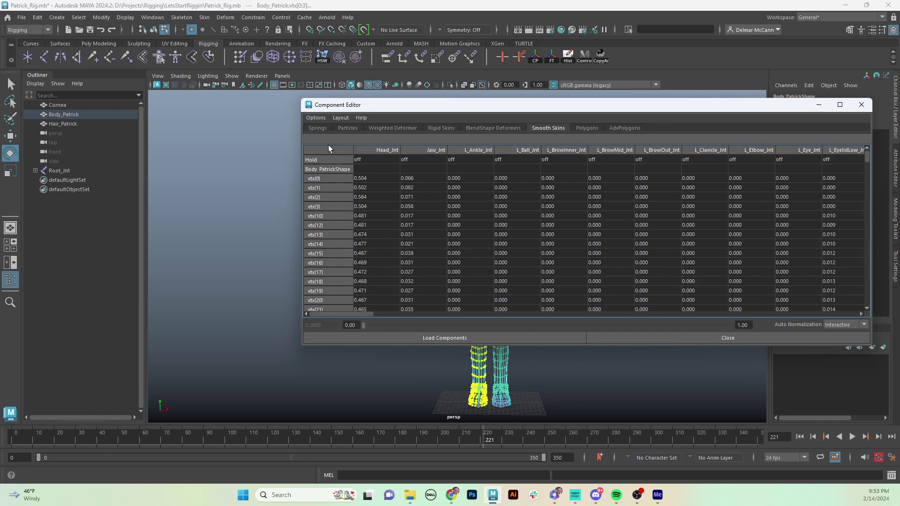
left_click(316, 118)
left_click(308, 143)
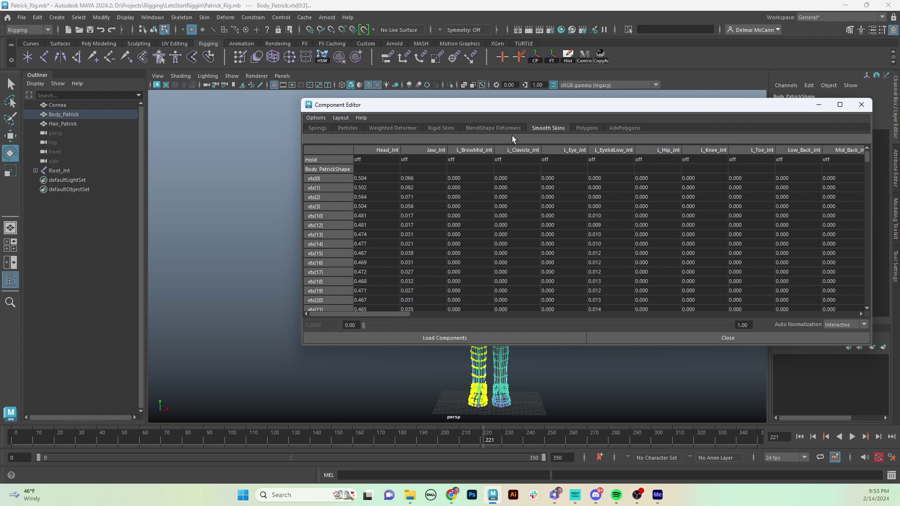
Set the L_BrowMid_Jnt and L_Clavicle_Jnt weights of the selected vertices to 0, excluding the Hold cells
left_click_drag(512, 108, 508, 201)
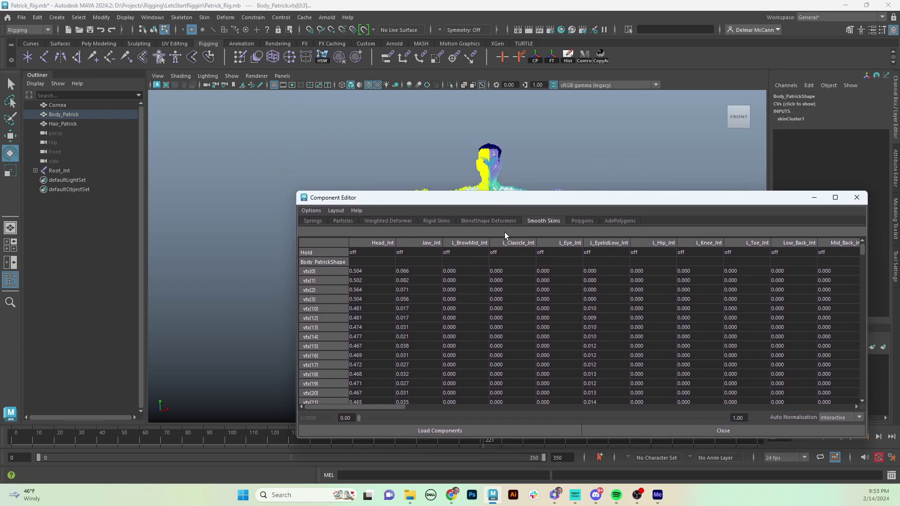
left_click(471, 243)
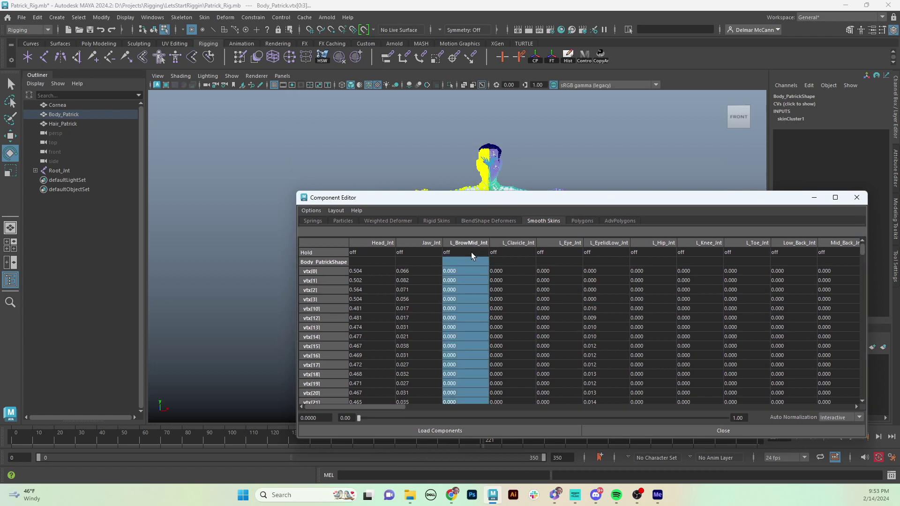
type("0")
key("Return")
left_click(468, 246)
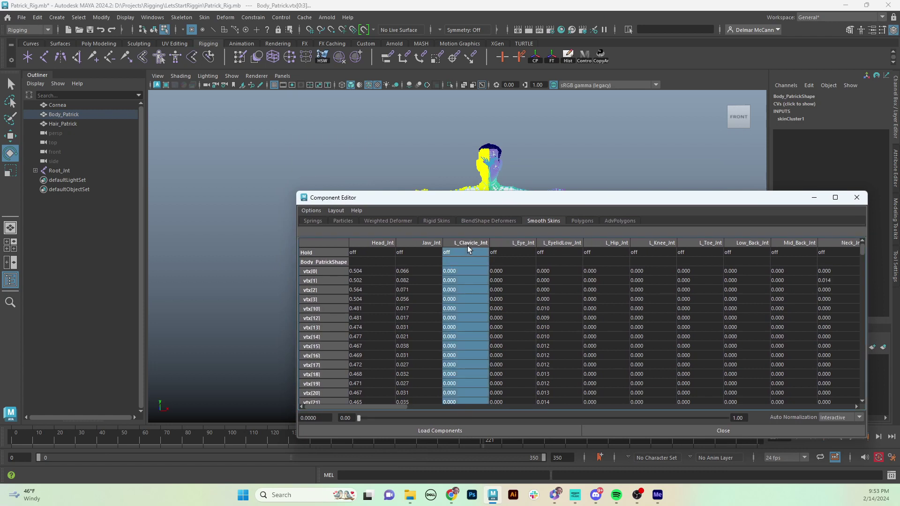
left_click(467, 252, "ctrl")
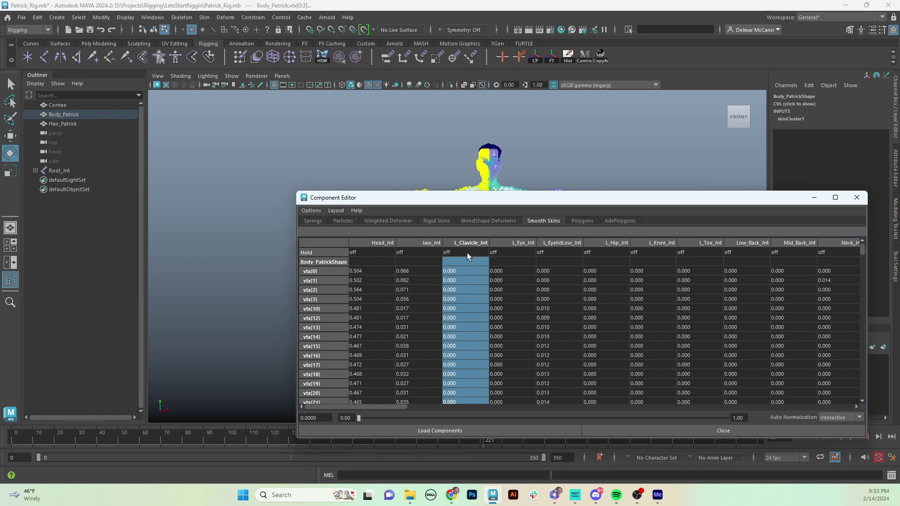
type("0")
key("Return")
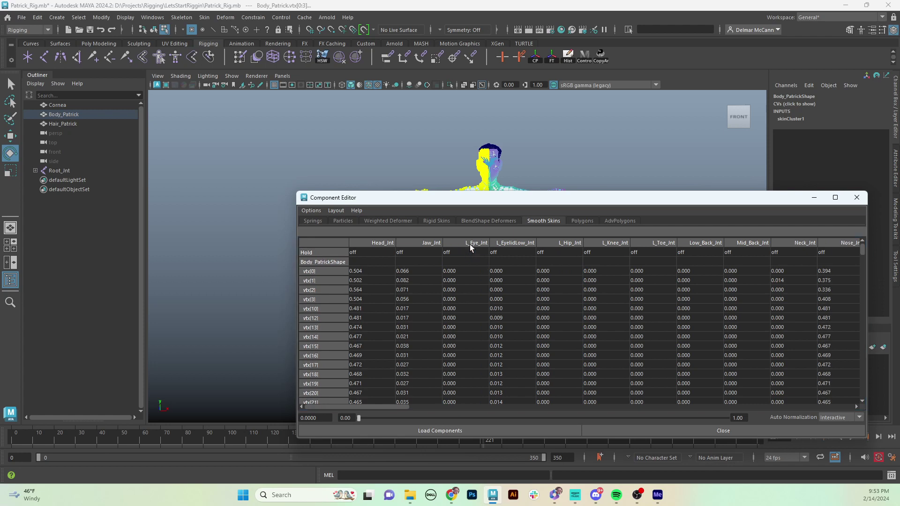
Set the L_Eye_Jnt and L_EyelidLow_Jnt weights of the selected vertices to 0, excluding the Hold cells
left_click(470, 244)
left_click(472, 250, "ctrl")
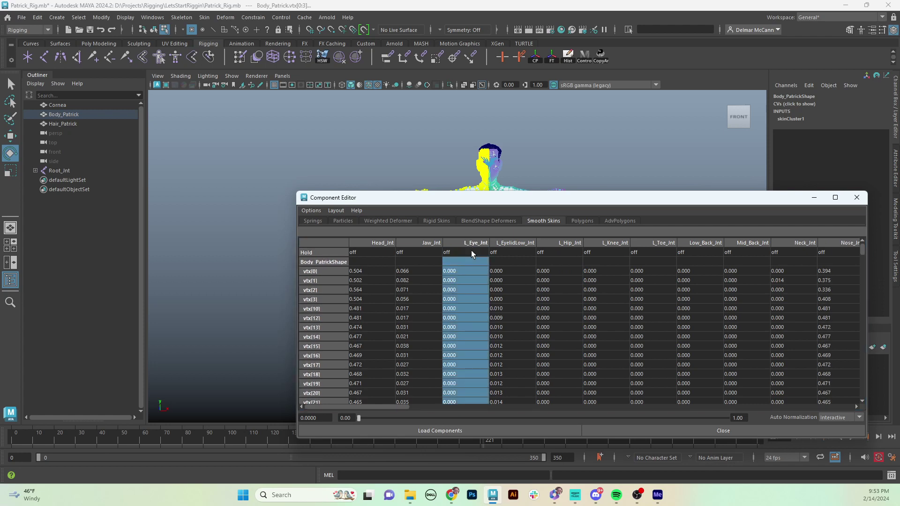
type("0")
key("Return")
left_click(474, 244)
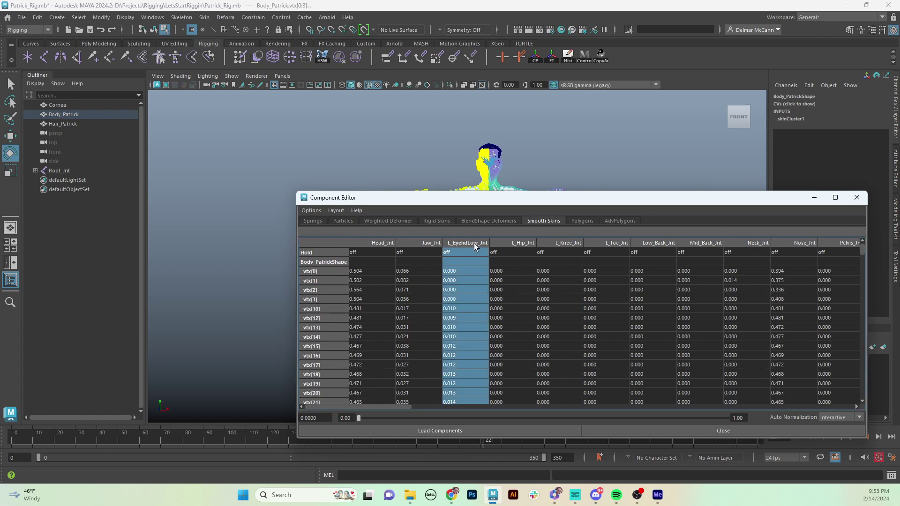
left_click(476, 258, "ctrl")
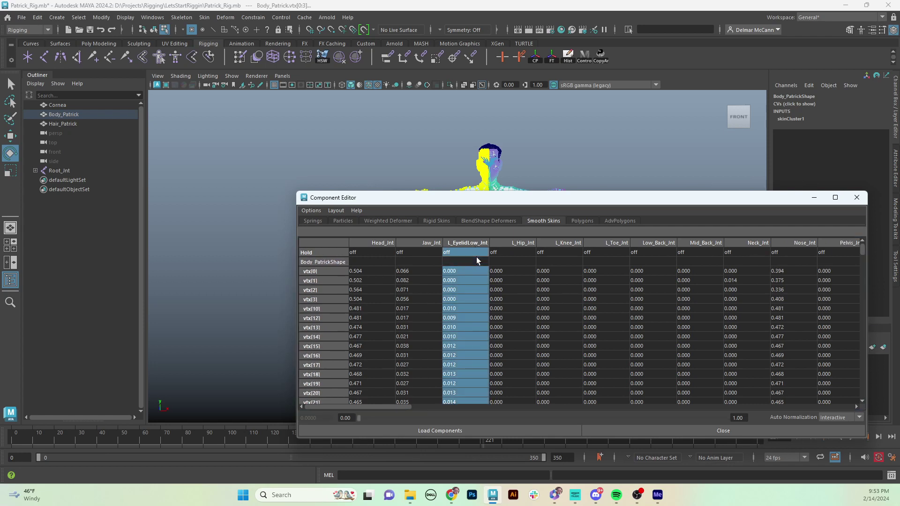
left_click(466, 258, "ctrl")
left_click(469, 254, "ctrl")
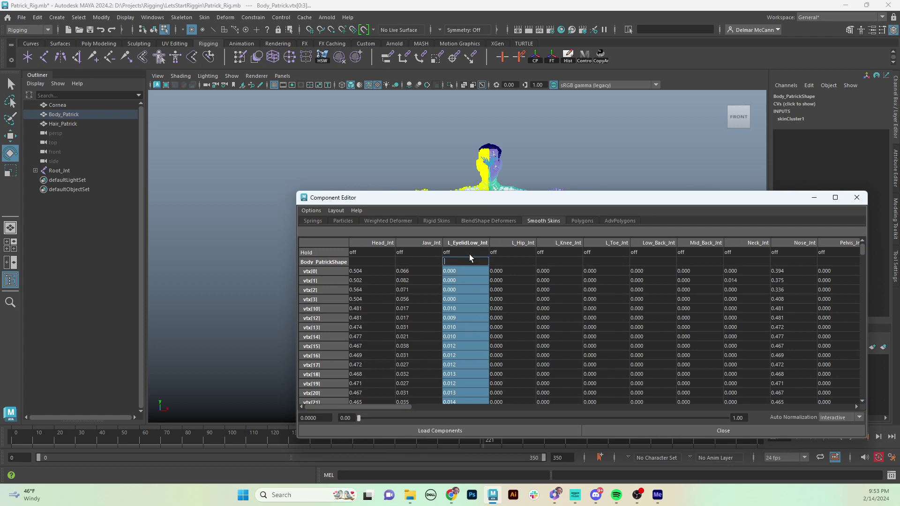
type("0")
key("Return")
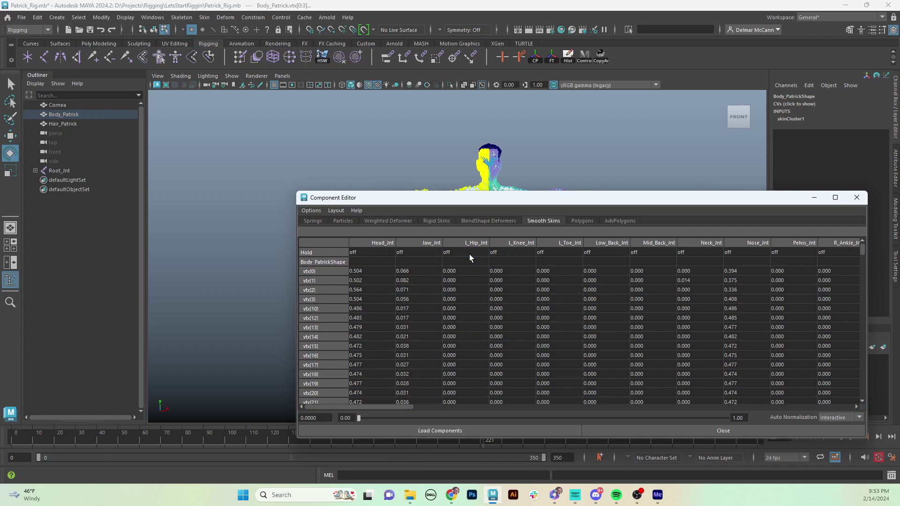
Set the L_Hip_Jnt and L_Knee_Jnt weights of the selected vertices to 0, excluding the Hold cells
left_click(468, 243)
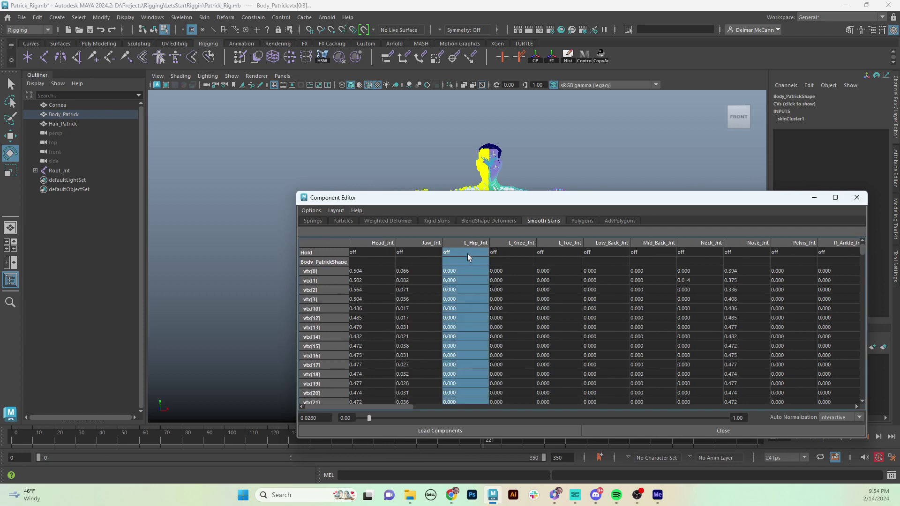
left_click(468, 254, "ctrl")
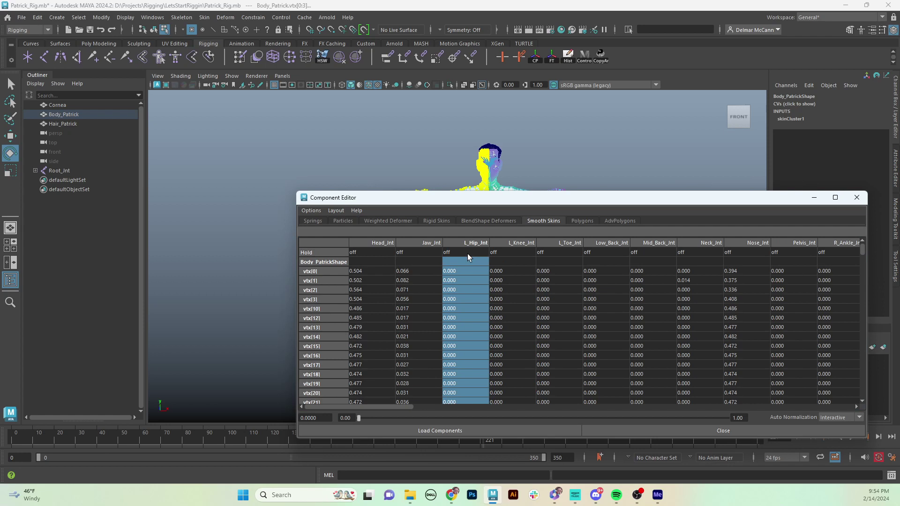
left_click(470, 246)
left_click(472, 252, "ctrl")
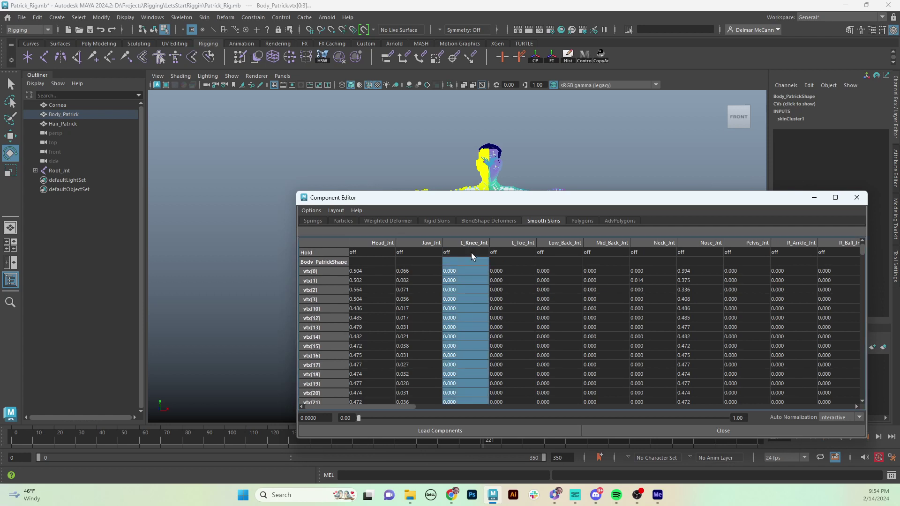
type("0")
key("Return")
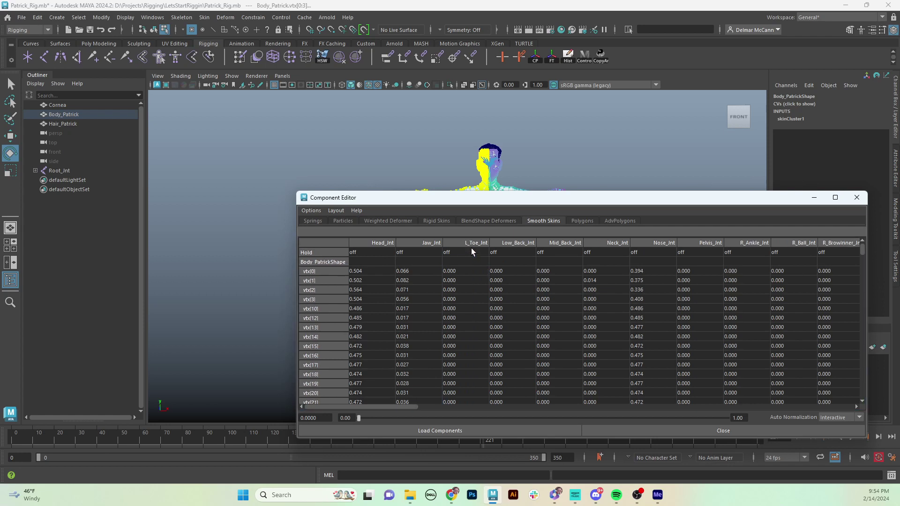
Set the L_Toe_Jnt weights of the selected vertices to 0, excluding the Hold cell
left_click(473, 243)
left_click(468, 252, "ctrl")
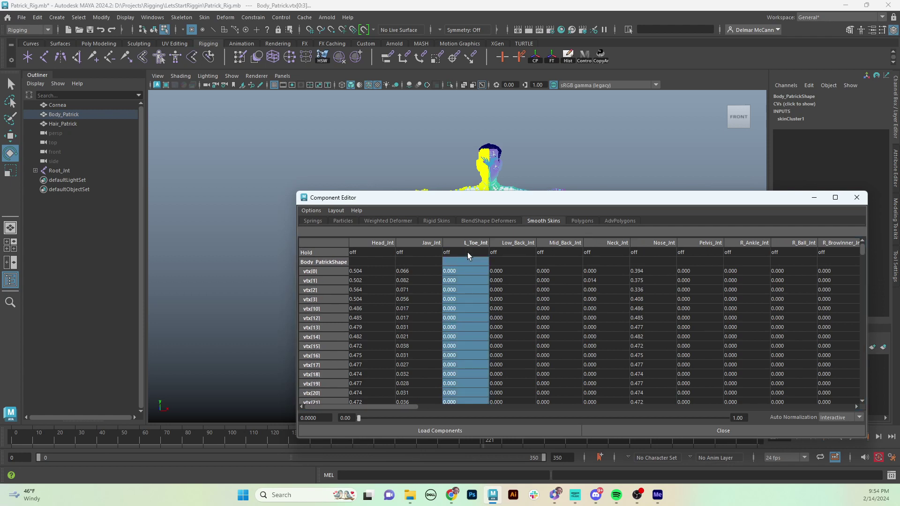
type("0")
key("Return")
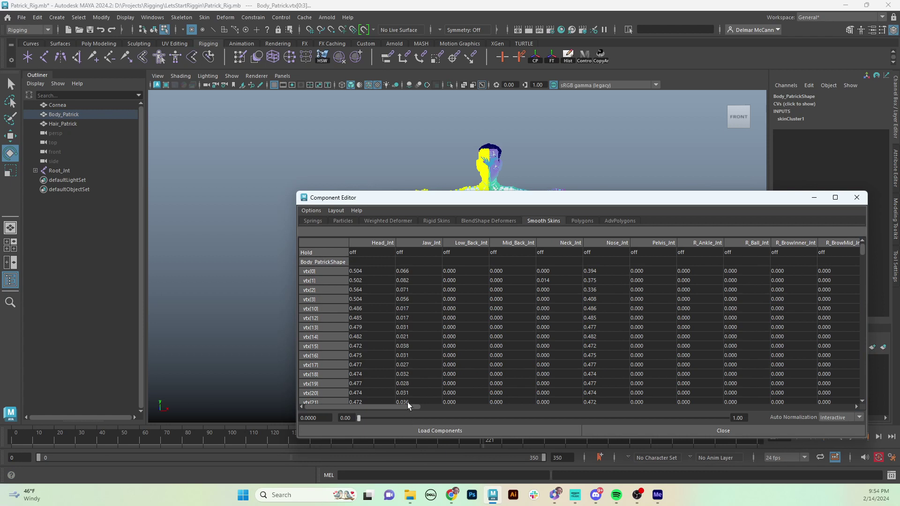
Close the Component Editor, return to object selection mode and deselect the body mesh
left_click_drag(405, 406, 372, 409)
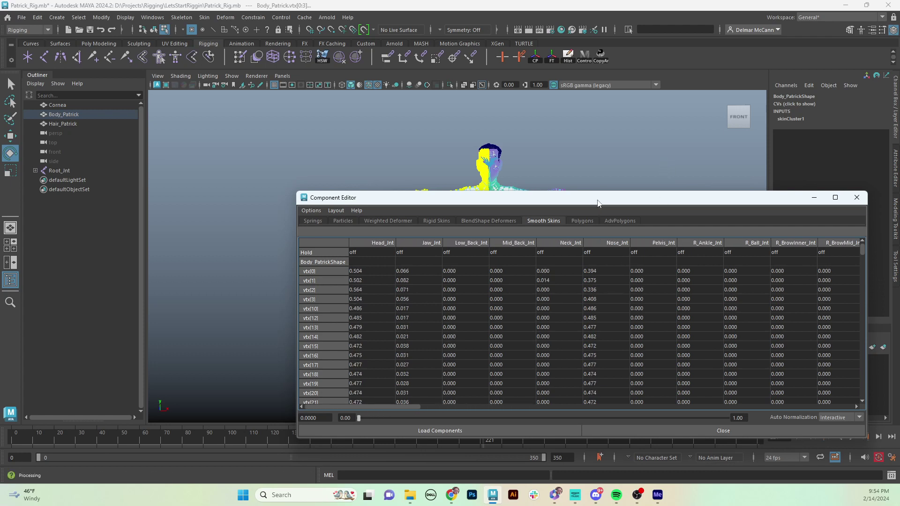
left_click_drag(602, 202, 520, 242)
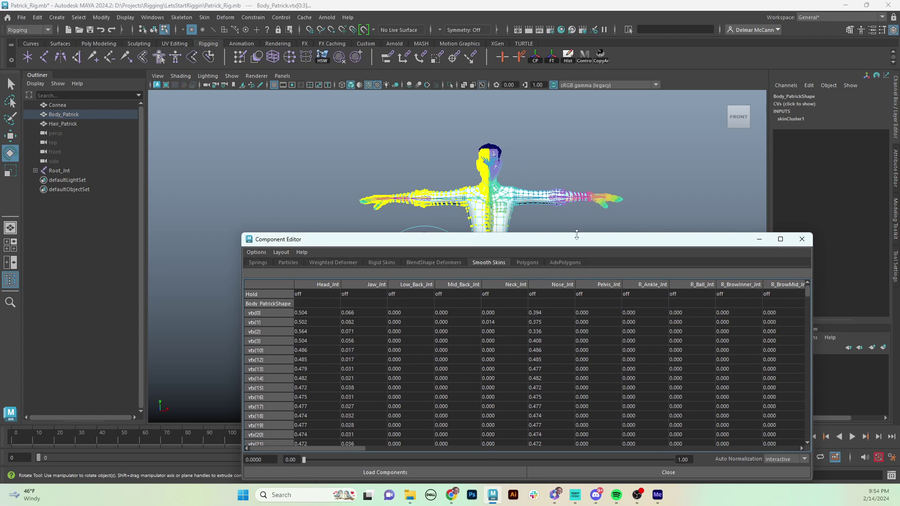
left_click_drag(579, 239, 551, 153)
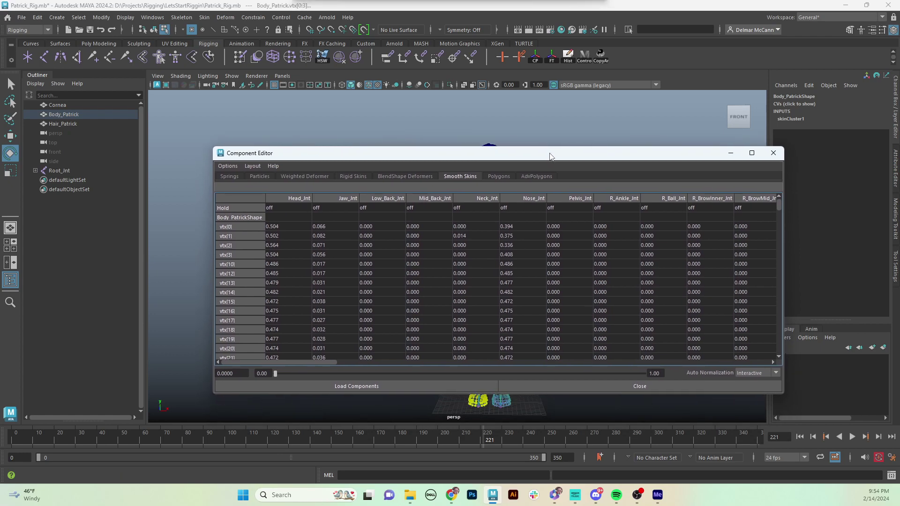
left_click(773, 153)
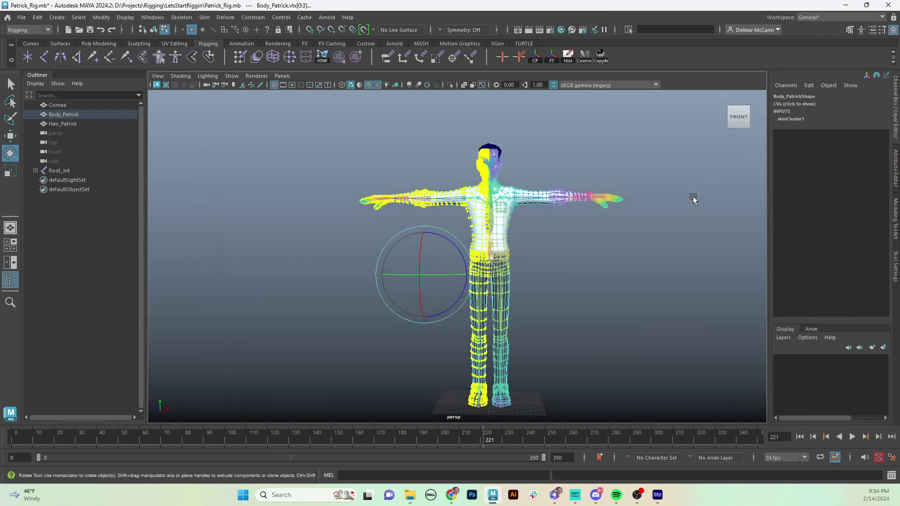
left_click_drag(693, 199, 624, 255, "alt")
key("F8")
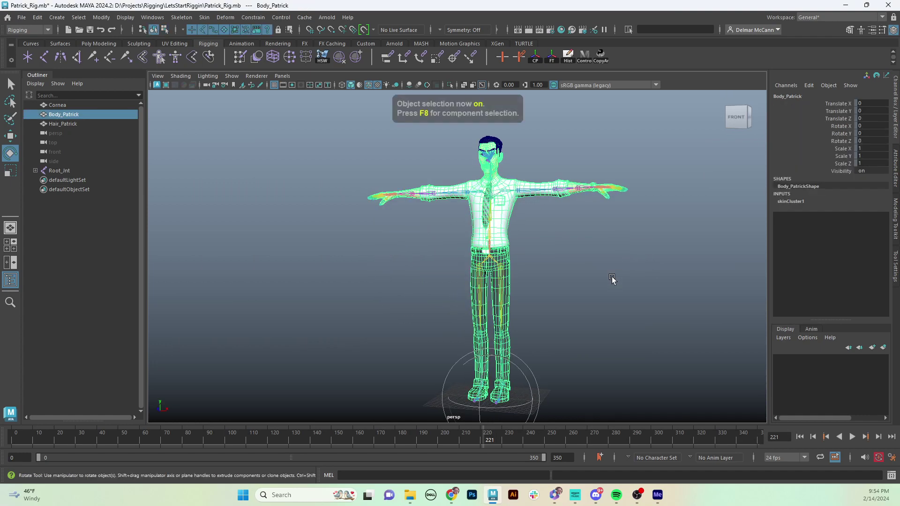
left_click(605, 278)
Rotate L_Hip_Jnt about Y to test the leg's deformation, and undo the rotation
scroll(633, 272, "up", 5)
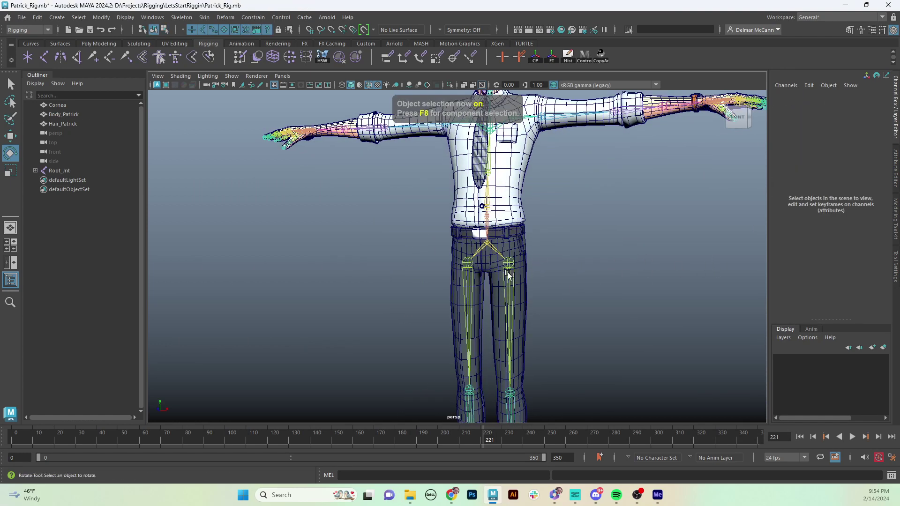
left_click(509, 275)
left_click_drag(509, 276, 469, 268, "alt")
key("ctrl+z")
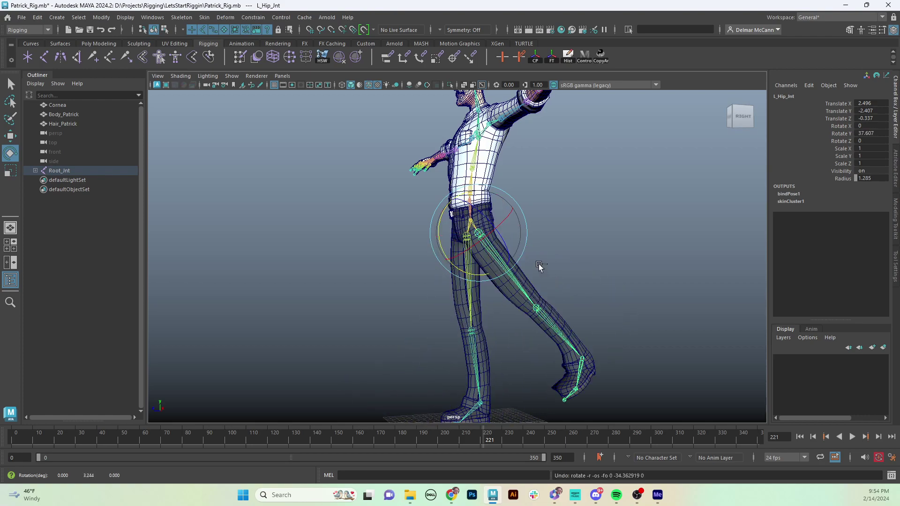
key("ctrl+z")
left_click_drag(539, 266, 575, 257, "alt")
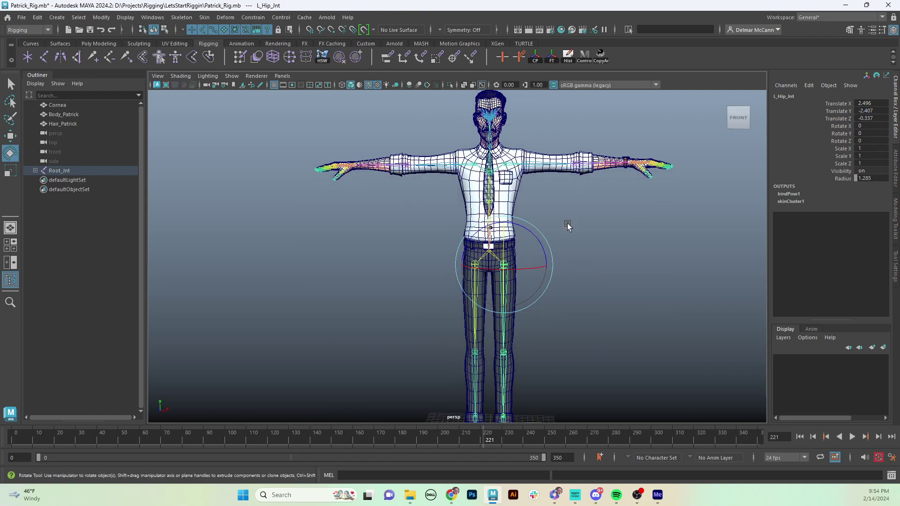
Examine the bound mesh and joints from the head and arms down to the legs and feet
middle_click_drag(553, 356, 556, 258, "alt")
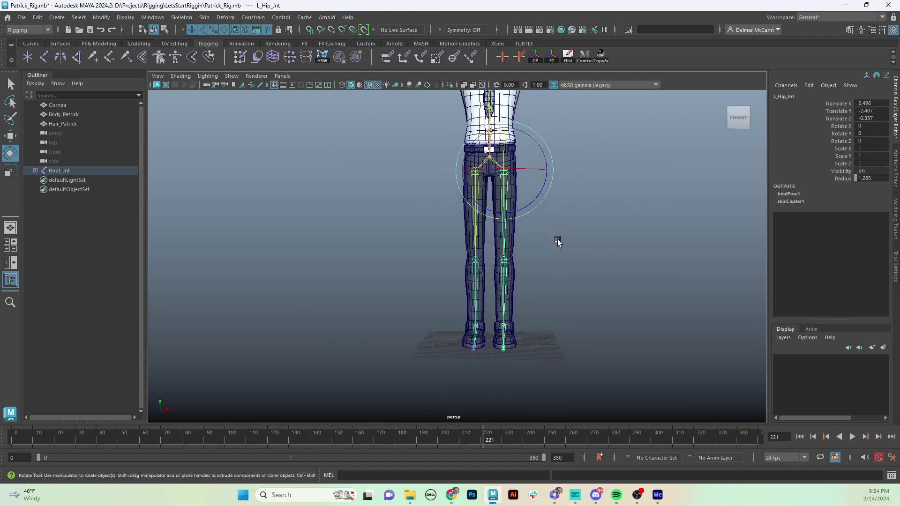
scroll(558, 239, "down", 3)
left_click_drag(598, 223, 516, 234, "alt")
right_click_drag(526, 244, 607, 173, "alt")
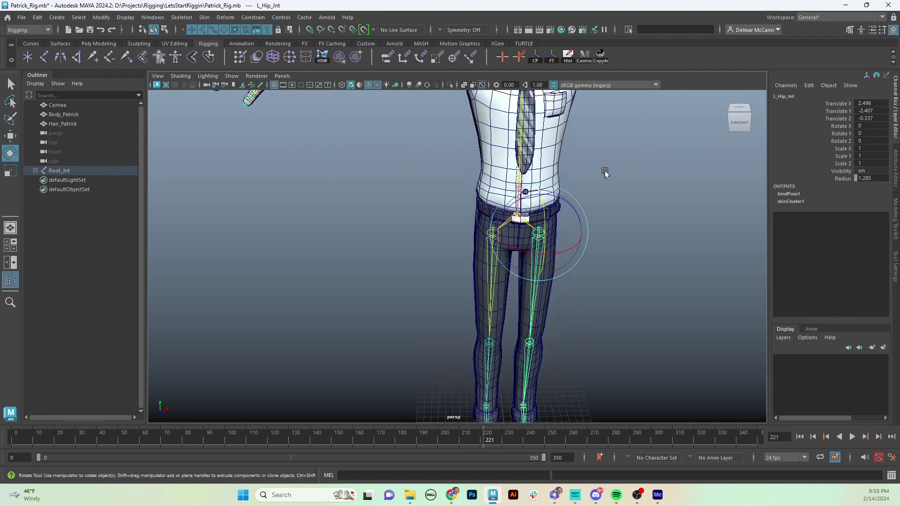
middle_click_drag(605, 131, 618, 209, "alt")
left_click_drag(617, 209, 589, 205, "alt")
middle_click_drag(600, 184, 594, 237, "alt")
left_click_drag(594, 237, 659, 235, "alt")
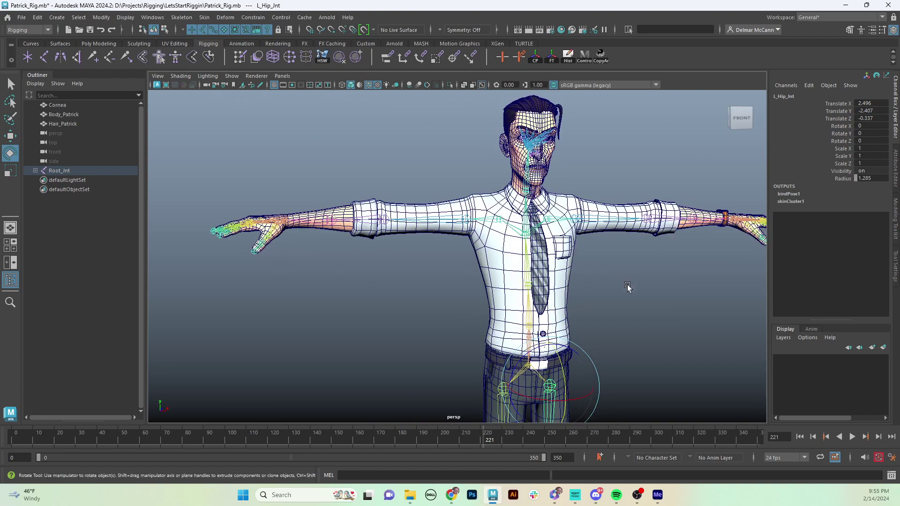
middle_click_drag(659, 234, 611, 215, "alt")
left_click_drag(611, 215, 641, 255, "alt")
left_click(629, 240)
middle_click_drag(641, 255, 594, 126, "alt")
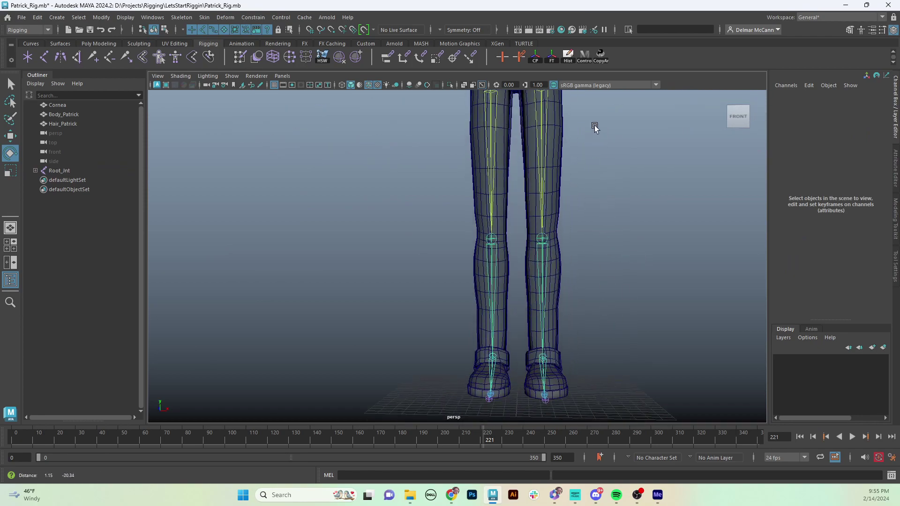
left_click_drag(595, 127, 581, 286, "alt")
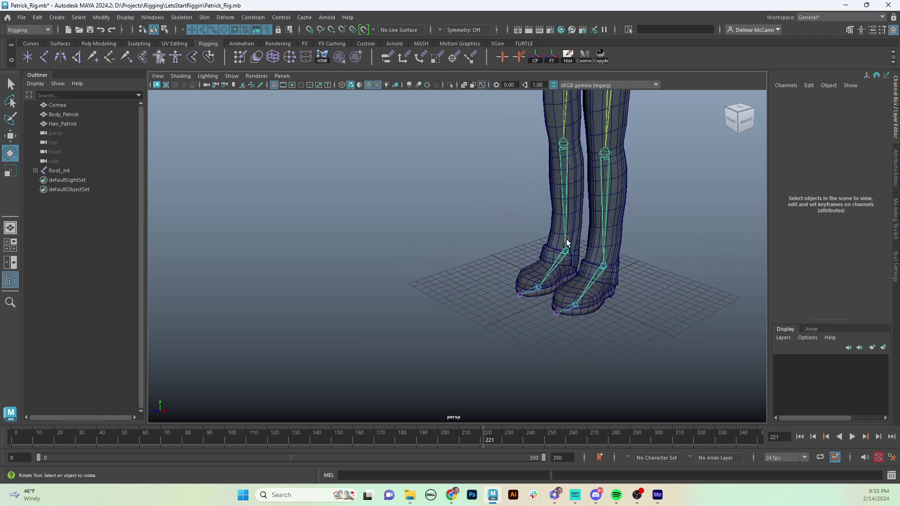
Move L_ThumbEnd_Jnt away from the left thumb tip to test its influence on the mesh, and undo the move
left_click_drag(587, 250, 620, 223, "alt")
middle_click_drag(620, 223, 560, 332, "alt")
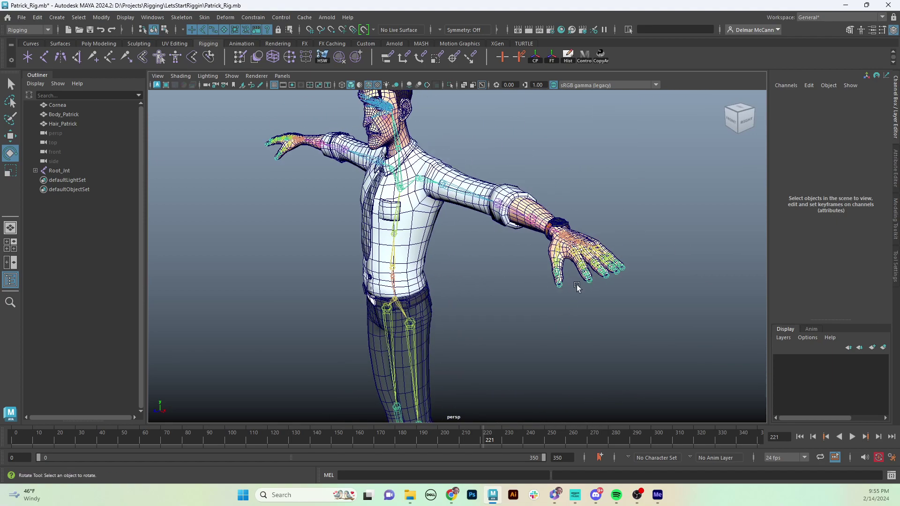
left_click(560, 285)
key("w")
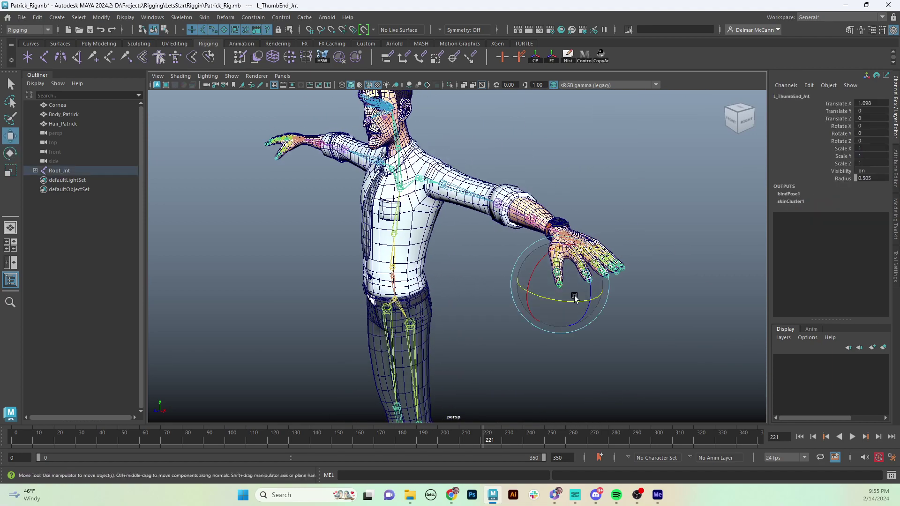
left_click_drag(562, 290, 576, 305)
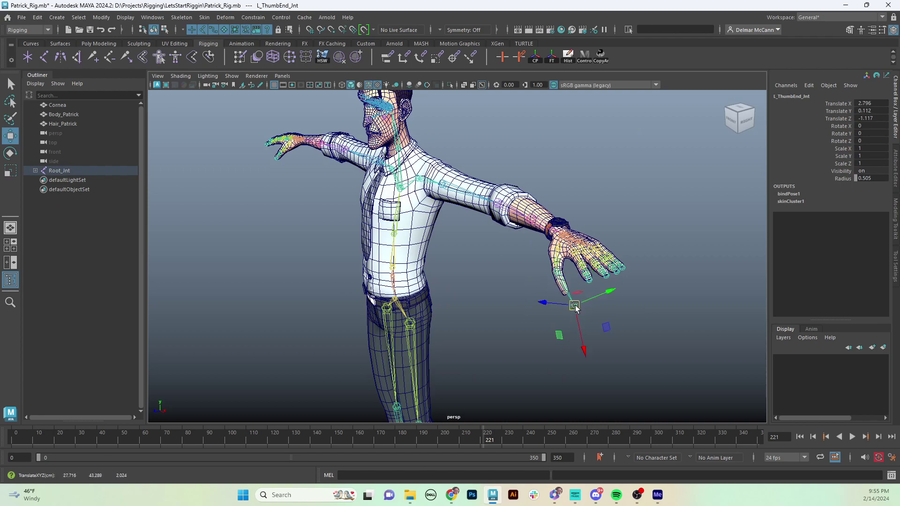
key("ctrl+z")
Remove the L_ThumbEnd_Jnt influence from the Body_Patrick skin
middle_click_drag(575, 332, 586, 305, "alt")
mouse_move(526, 304)
left_mouse_down("alt")
mouse_move(609, 294)
mouse_move(521, 305)
left_mouse_up("alt")
middle_click_drag(626, 265, 596, 269, "alt")
right_click_drag(596, 270, 662, 259, "alt")
middle_click_drag(662, 259, 611, 257, "alt")
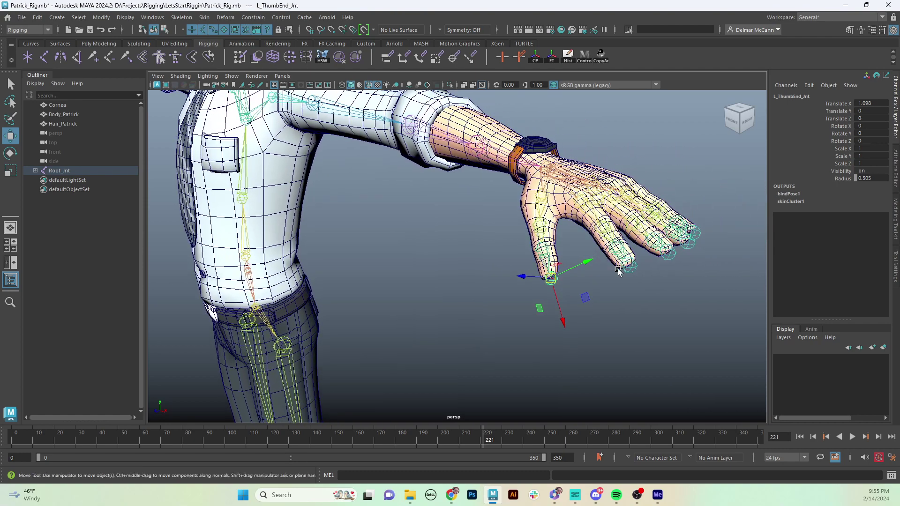
left_click(559, 285)
left_click(557, 283)
key("q")
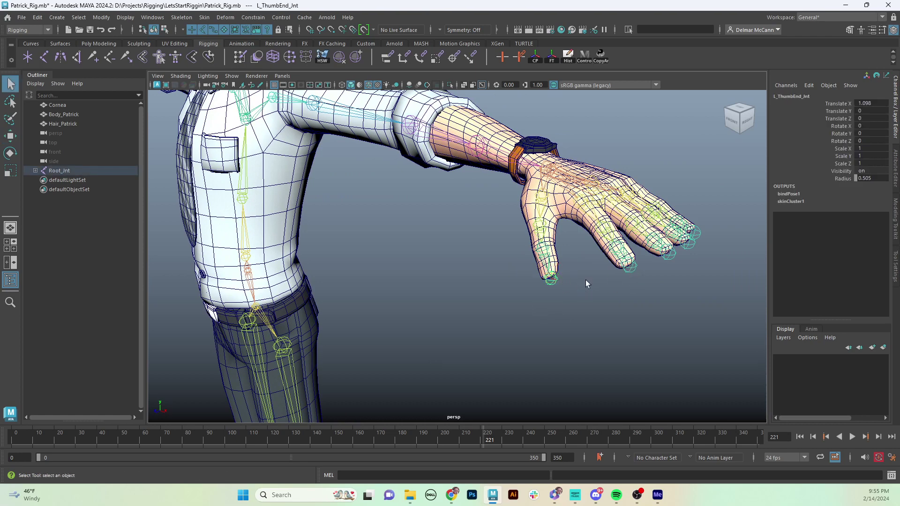
left_click(557, 212)
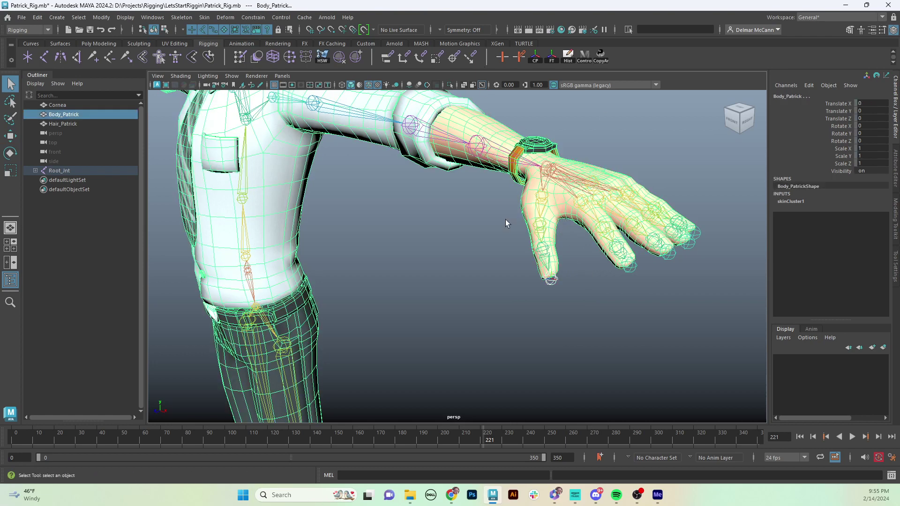
left_click(205, 19)
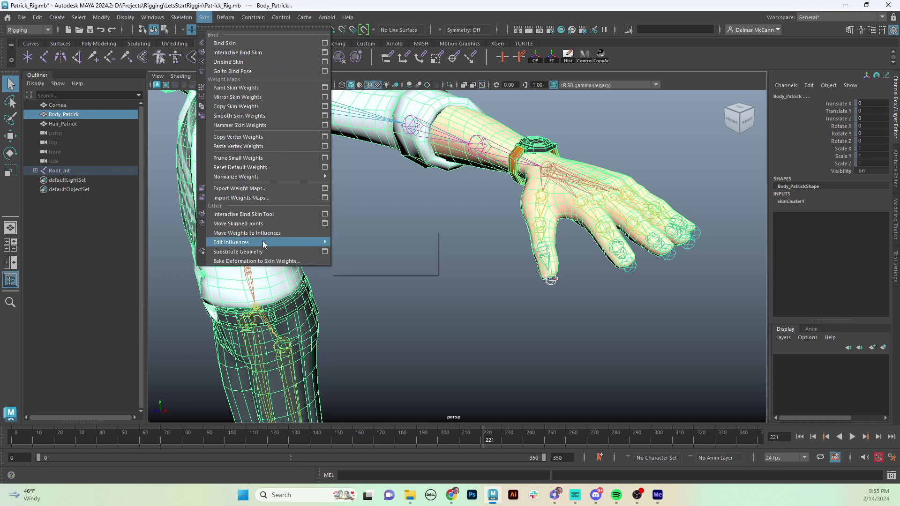
mouse_move(264, 243)
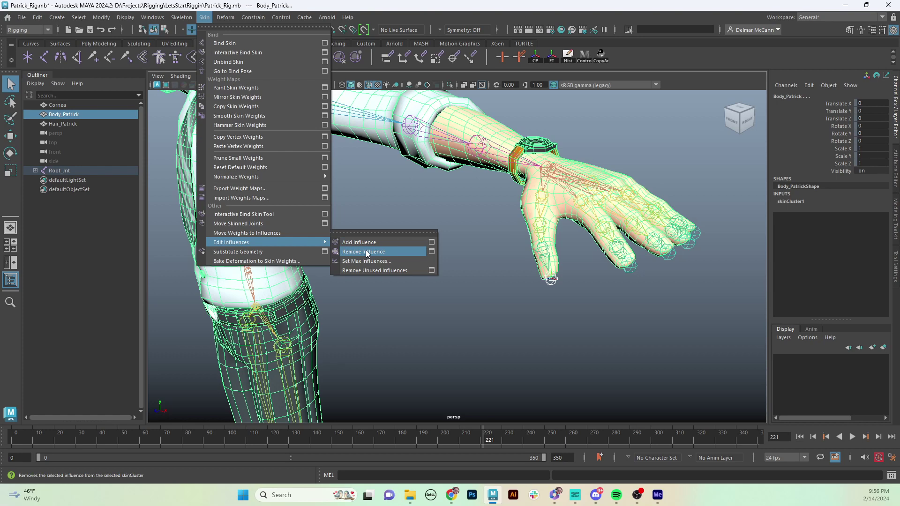
left_click(366, 252)
left_click(369, 256)
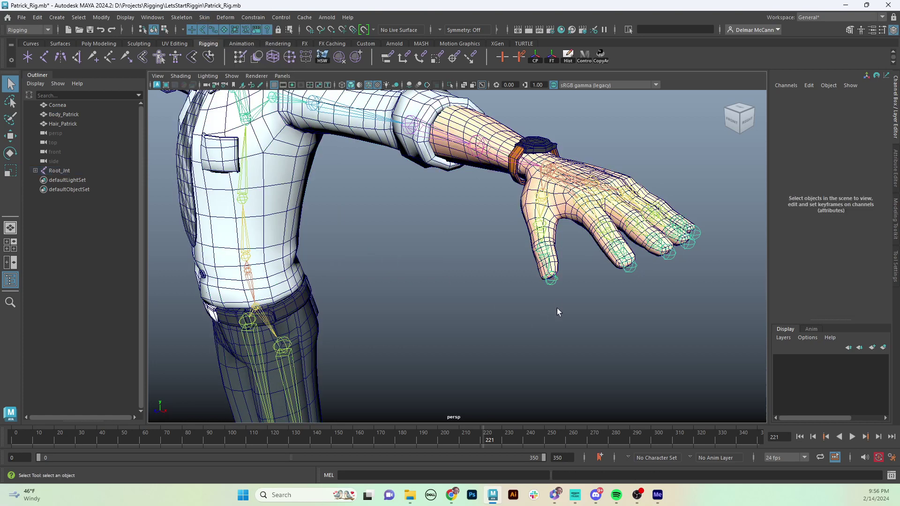
Move L_ThumbEnd_Jnt again to check that the thumb no longer follows it, and undo the move
left_click(553, 286)
key("w")
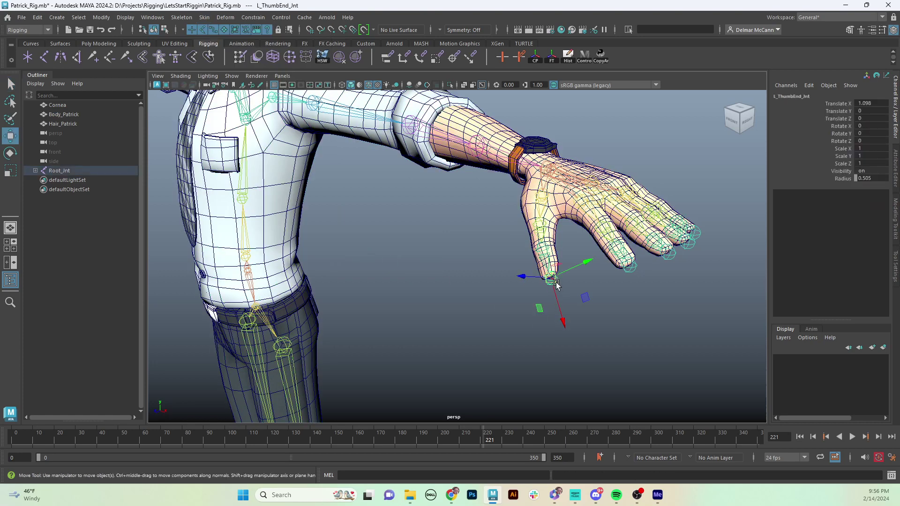
left_click_drag(554, 284, 553, 316)
key("ctrl+z")
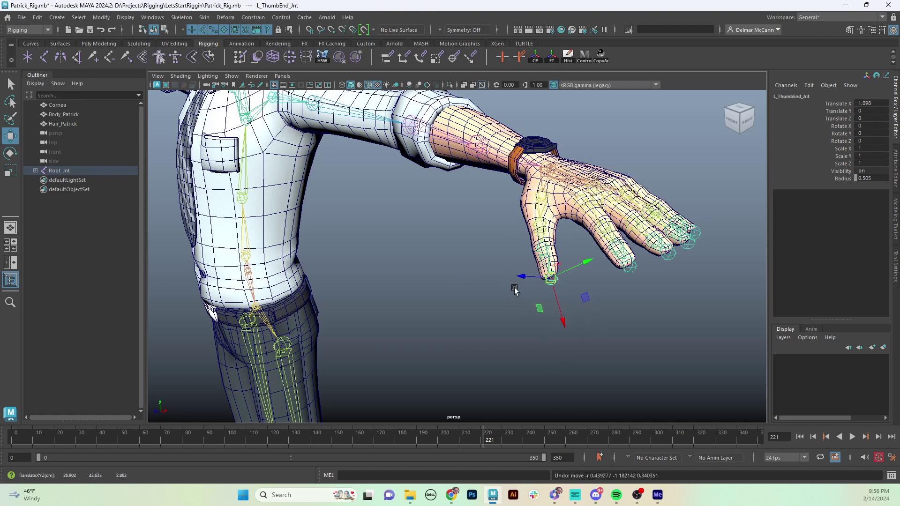
Remove the L_PointerEnd_Jnt influence from the Body_Patrick skin
left_click_drag(466, 313, 472, 313, "alt")
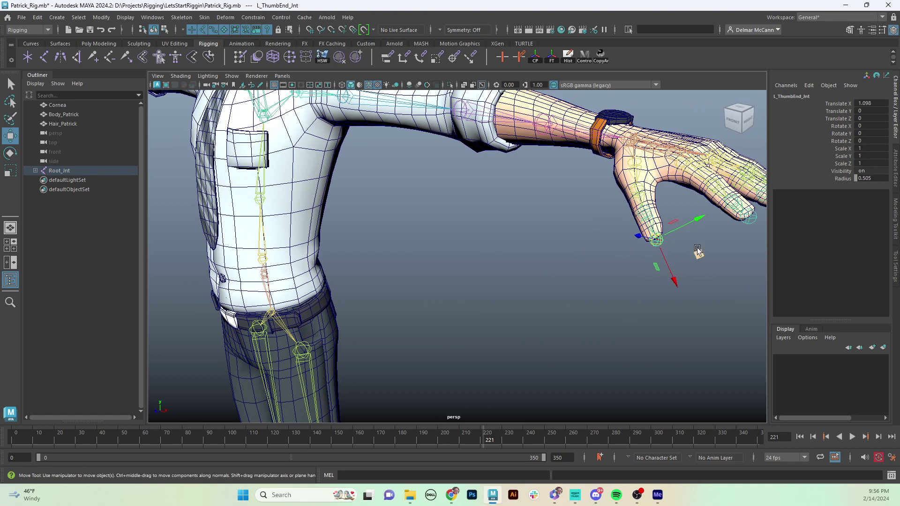
left_click_drag(641, 271, 557, 285, "alt")
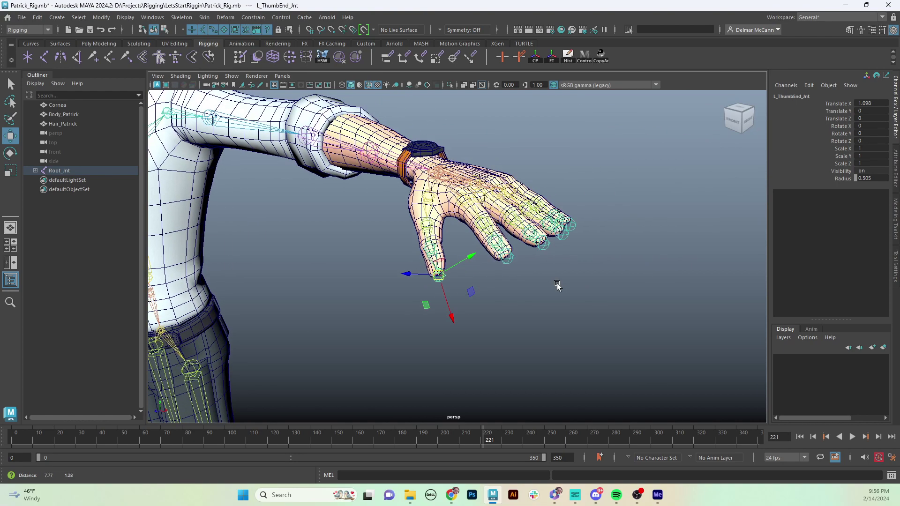
left_click(510, 261)
key("q")
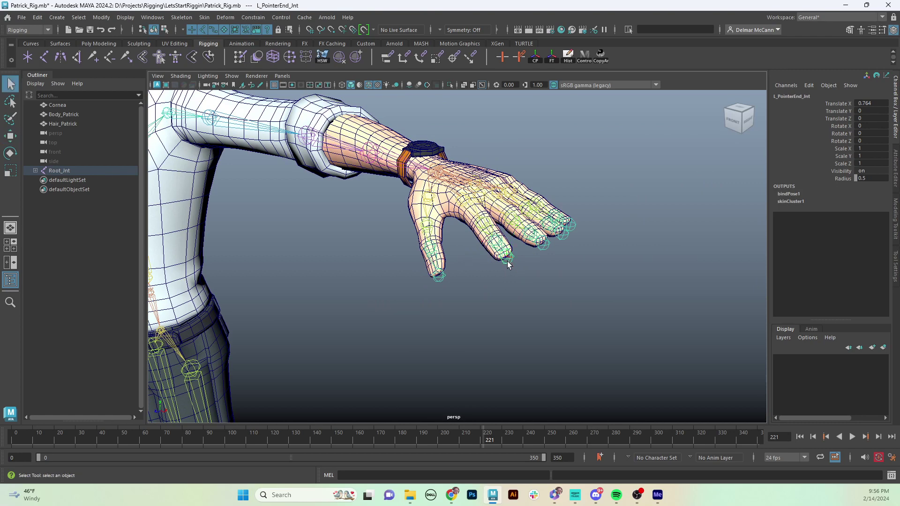
left_click(491, 254)
left_click(514, 264)
left_click(513, 263)
left_click(490, 256)
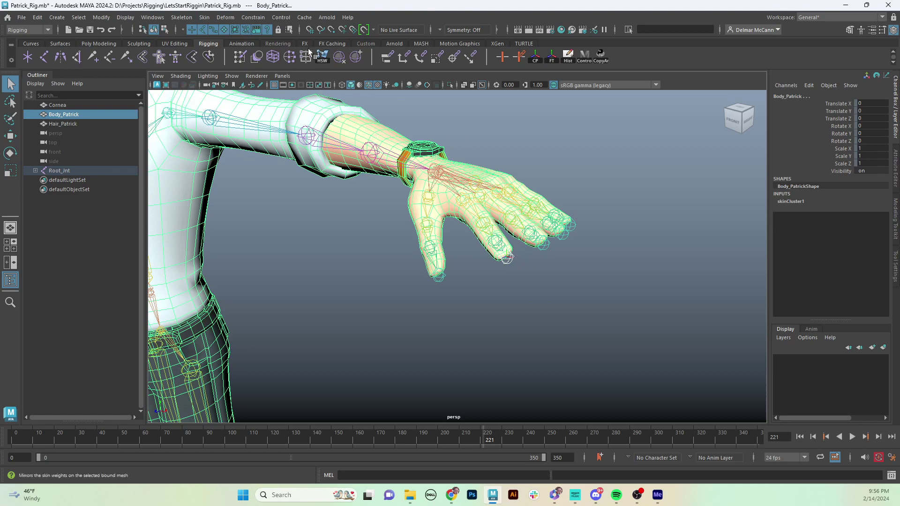
left_click(209, 19)
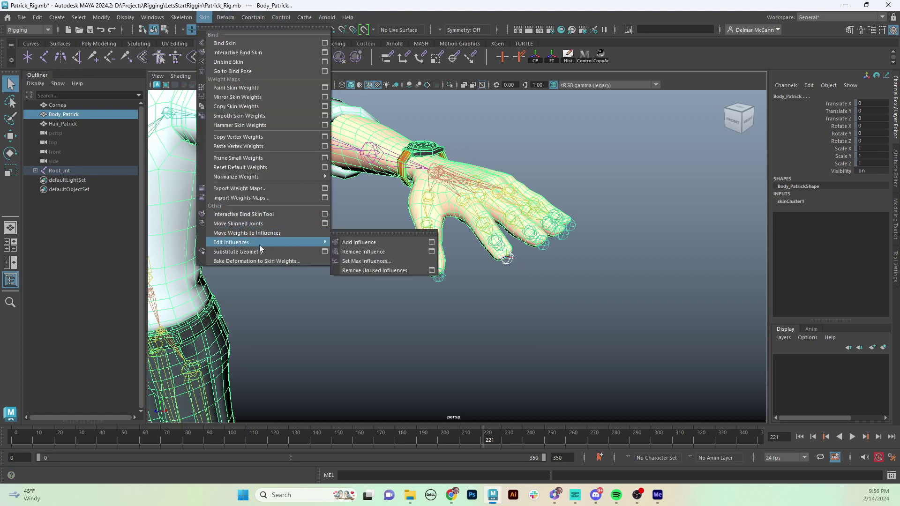
left_click(382, 253)
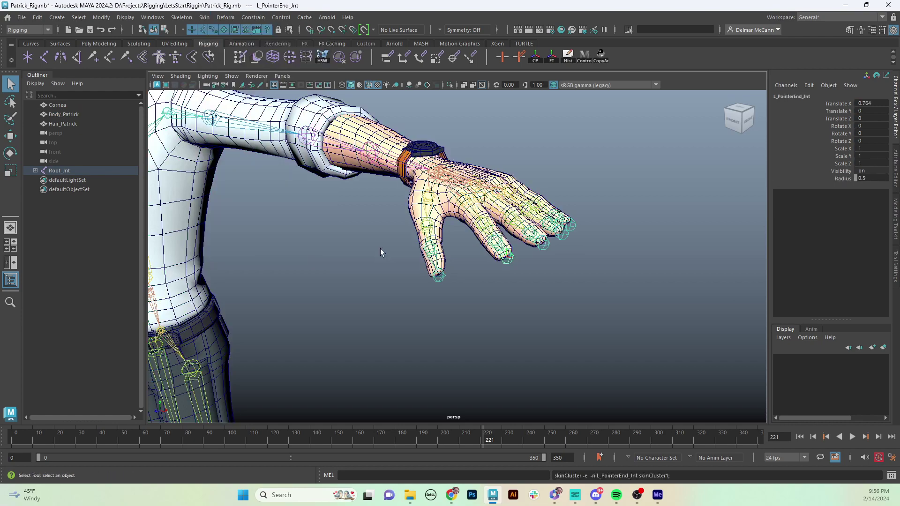
Remove the L_MiddleEnd_Jnt influence from the Body_Patrick skin
middle_click_drag(523, 269, 485, 284, "alt")
left_click_drag(485, 283, 487, 282, "alt")
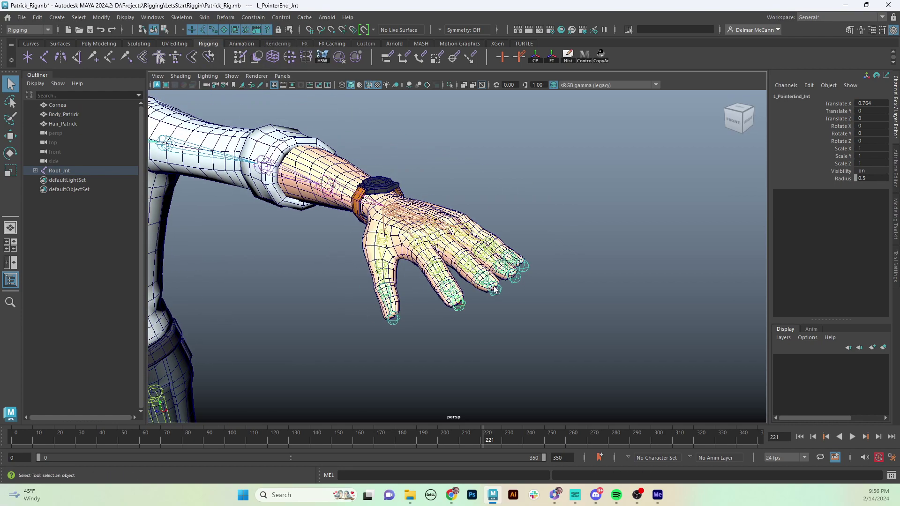
middle_click_drag(517, 301, 510, 282, "alt")
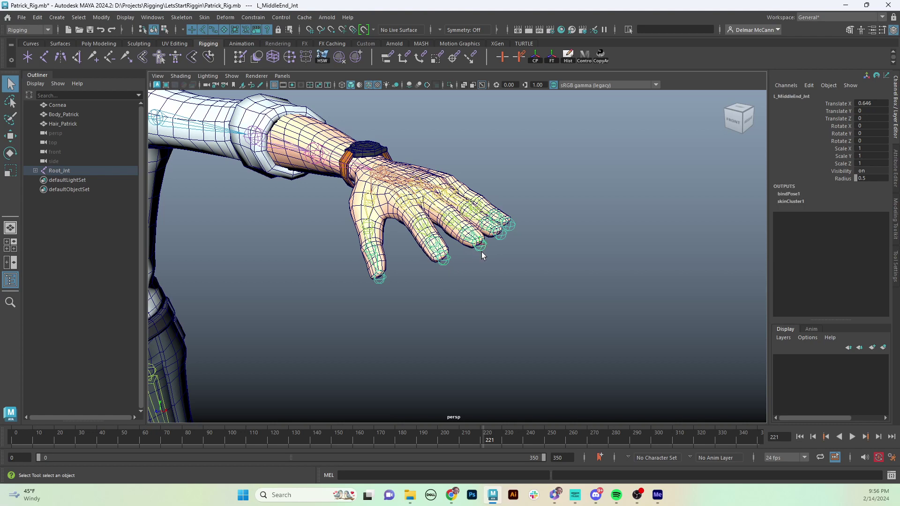
left_click(468, 248)
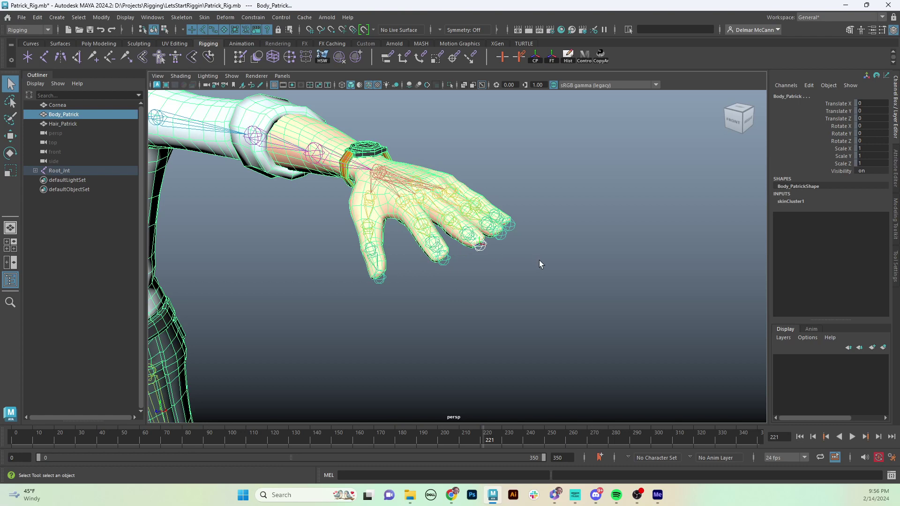
mouse_move(542, 265)
middle_mouse_down("alt")
mouse_move(557, 264)
mouse_move(537, 267)
middle_mouse_up("alt")
key("g")
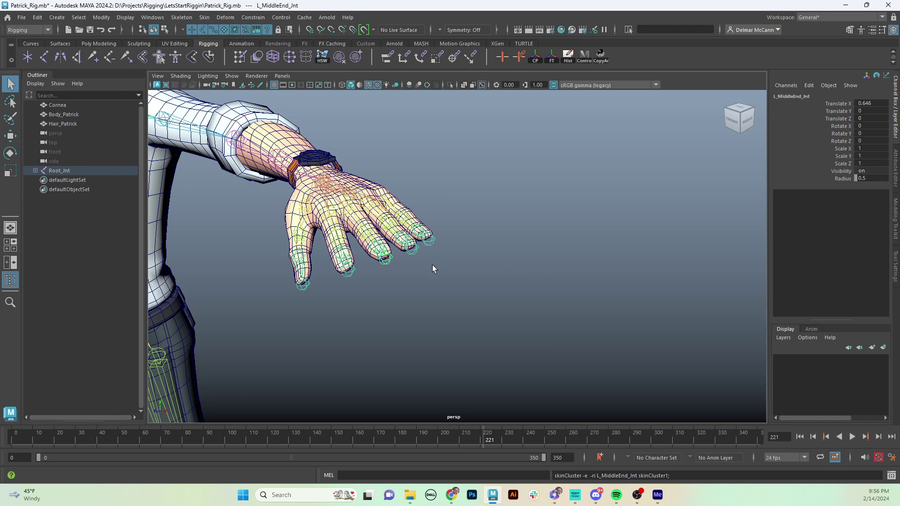
Move L_MiddleEnd_Jnt away from the left middle fingertip to check whether the mesh follows it, and undo the move
middle_click_drag(432, 266, 460, 268, "alt")
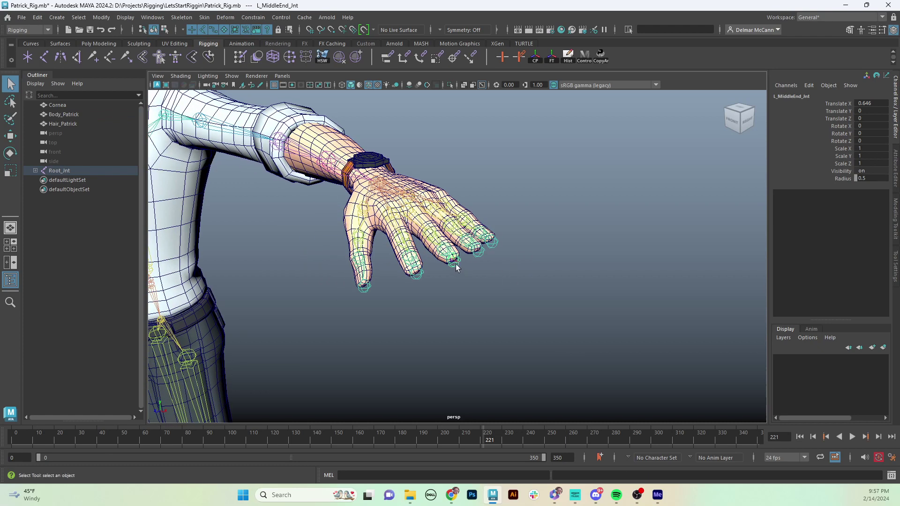
key("w")
middle_click_drag(478, 270, 483, 284)
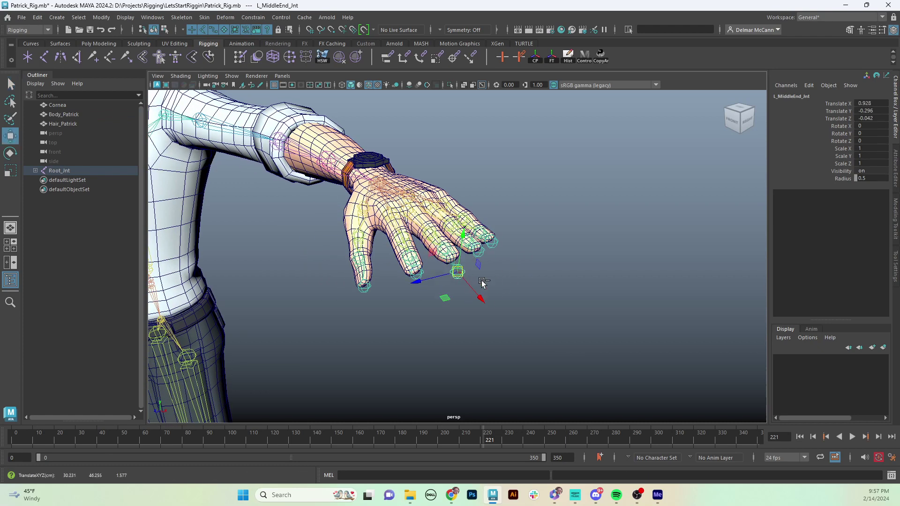
key("ctrl+z")
Move L_RingEnd_Jnt away from the left ring fingertip to test its influence on the mesh, and undo the move
left_click(510, 276)
left_click(478, 252)
left_click_drag(475, 251, 492, 263)
key("ctrl+z")
key("ctrl+z")
Remove the L_RingEnd_Jnt influence from the Body_Patrick skin
left_click(477, 252)
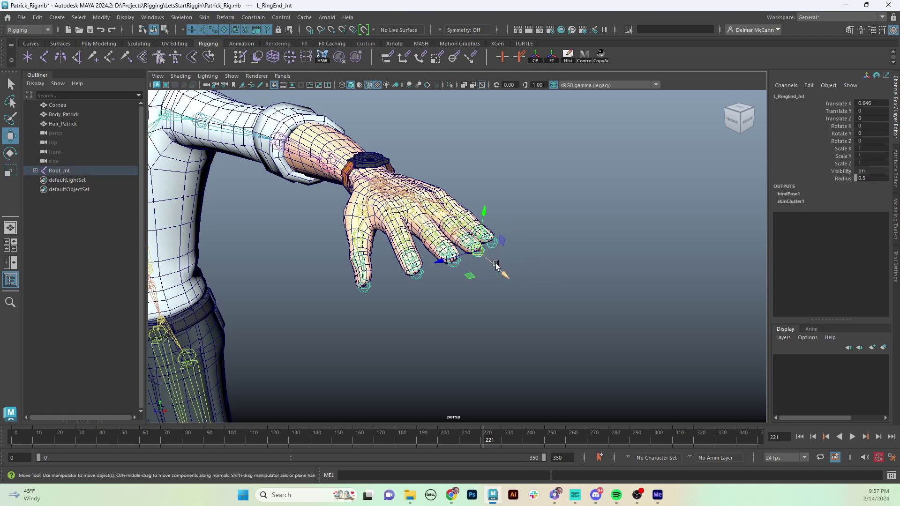
key("q")
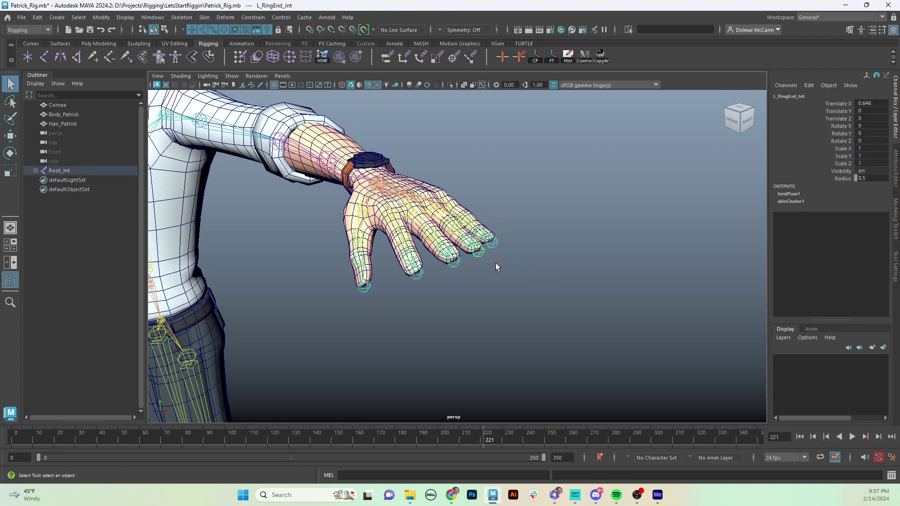
left_click(466, 254)
key("g")
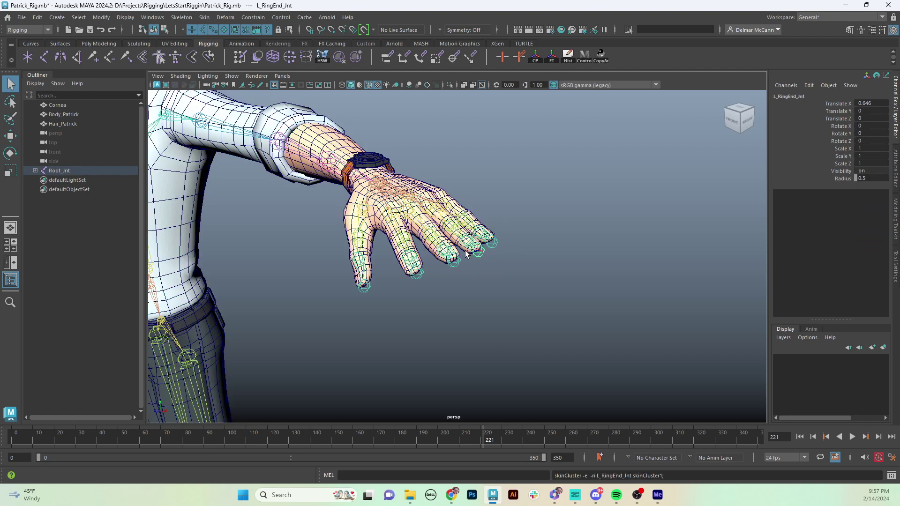
Remove the L_PinkyEnd_Jnt influence from the Body_Patrick skin
left_click(495, 261)
left_click(494, 244)
left_click(485, 211, "shift")
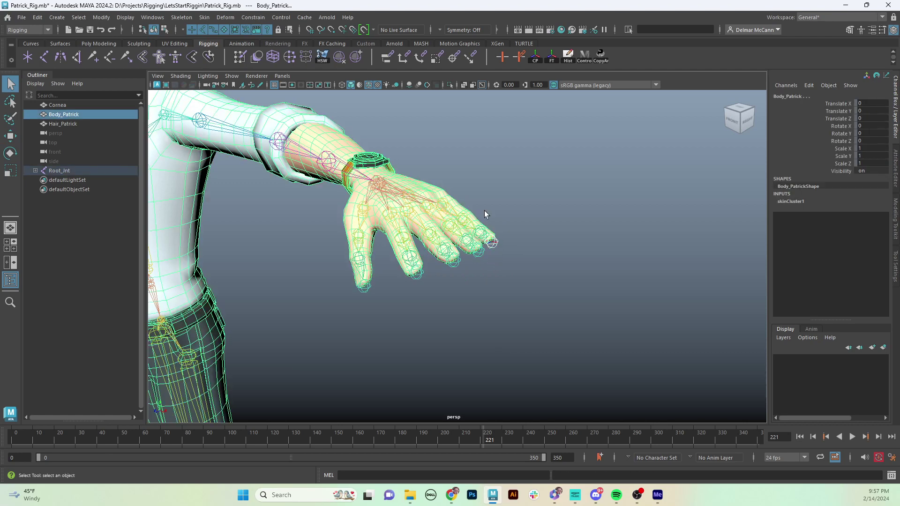
key("g")
Remove the influence of the joint at the tip of the left shoe from the Body_Patrick skin
middle_click_drag(368, 284, 553, 193, "alt")
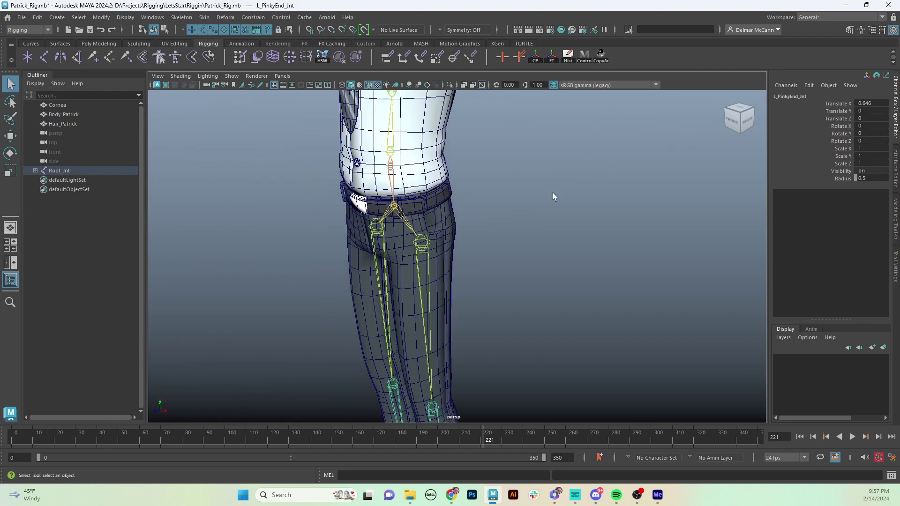
scroll(482, 289, "down", 1)
middle_click_drag(482, 288, 493, 235, "alt")
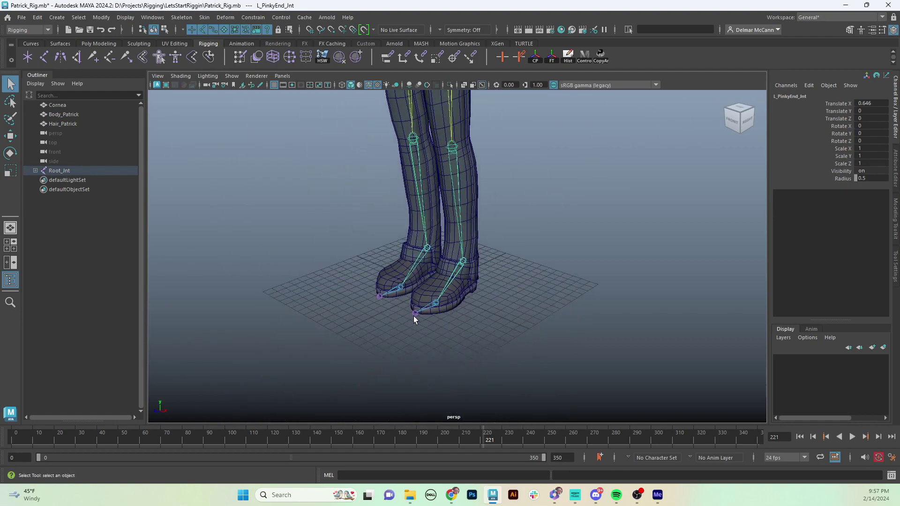
left_click(415, 313)
left_click(419, 302, "shift")
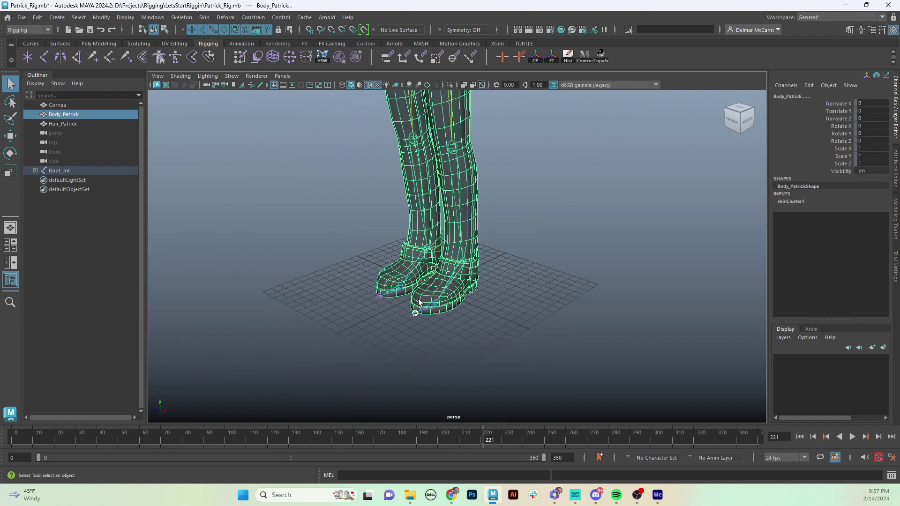
Remove the influence of R_Toe_Jnt at the tip of the right shoe from the Body_Patrick skin
left_click(392, 300)
left_click(376, 297)
left_click(379, 283, "shift")
left_click(379, 295)
Remove the influence of the right thumb's end joint from the Body_Patrick skin
middle_click_drag(384, 248, 468, 363, "alt")
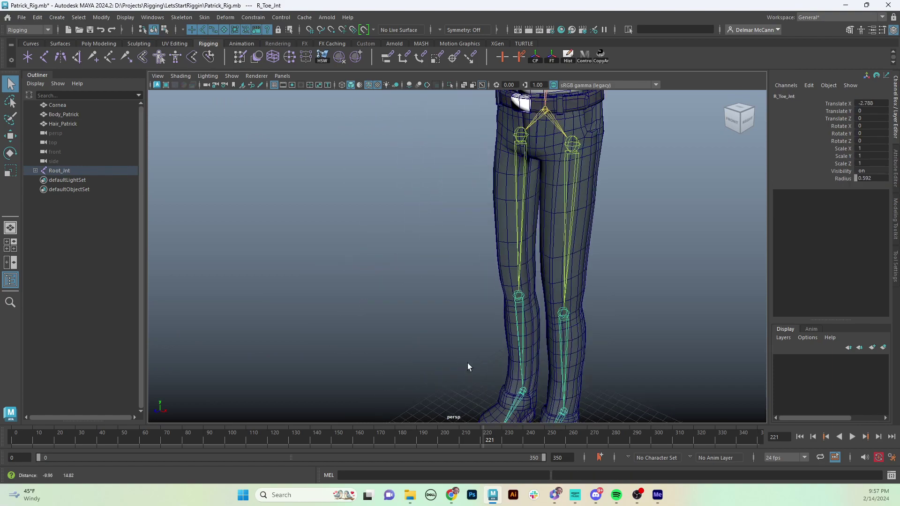
middle_click_drag(448, 207, 484, 336, "alt")
right_click_drag(484, 335, 602, 300, "alt")
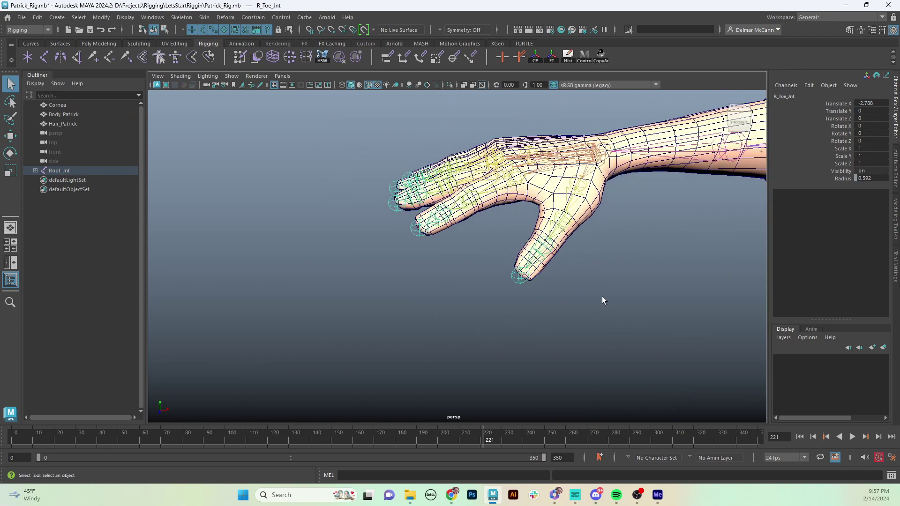
left_click(521, 278)
left_click(538, 273)
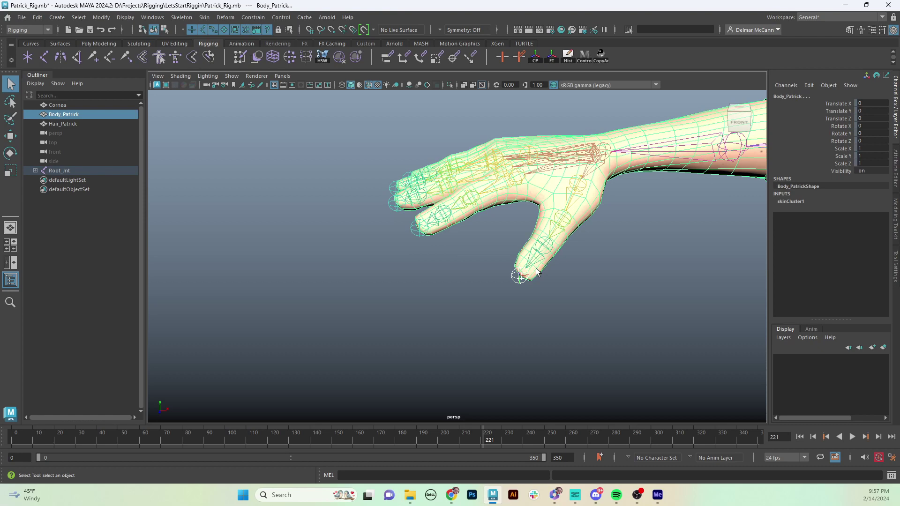
key("g")
Remove the influences of the right pointer and middle fingers' end joints from the Body_Patrick skin
left_click(418, 232)
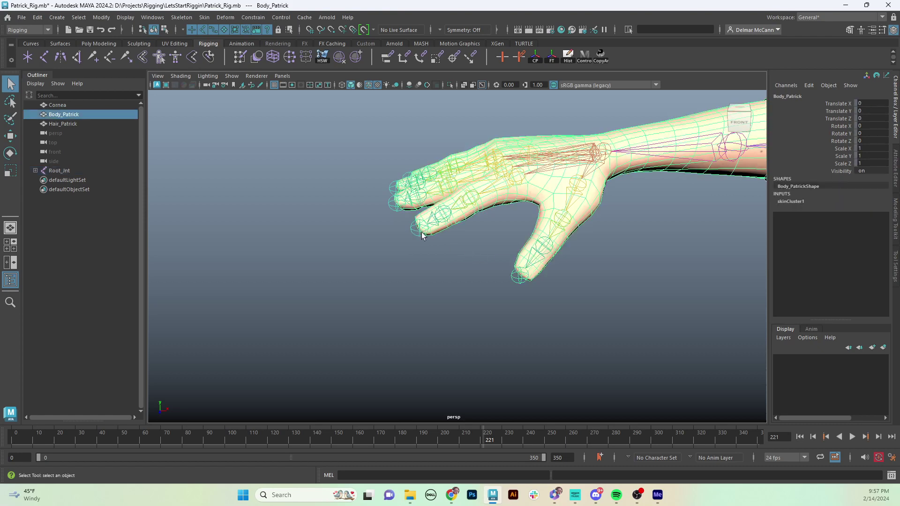
left_click(418, 232)
left_click(432, 234, "shift")
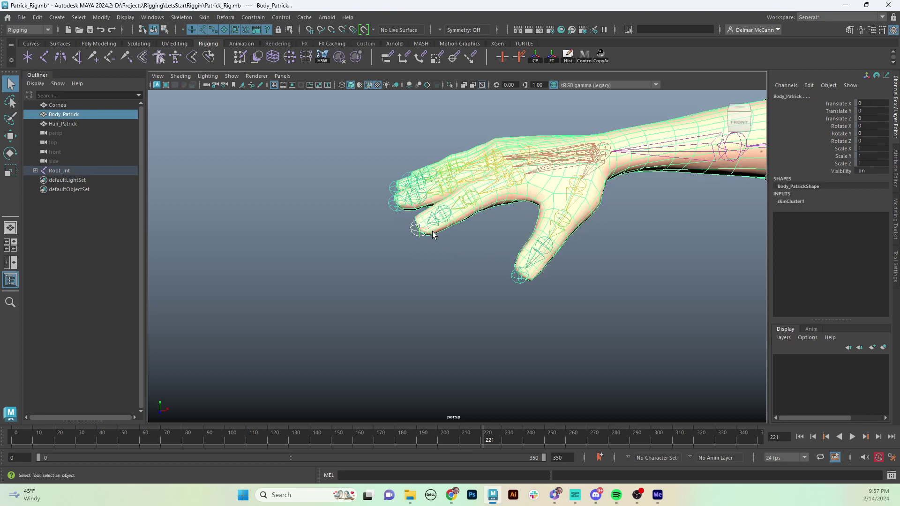
left_click(393, 206)
left_click(415, 209, "shift")
left_click(415, 209)
Remove the R_RingEnd_Jnt influence from the Body_Patrick skin
left_click_drag(415, 210, 537, 266, "alt")
left_click(572, 252)
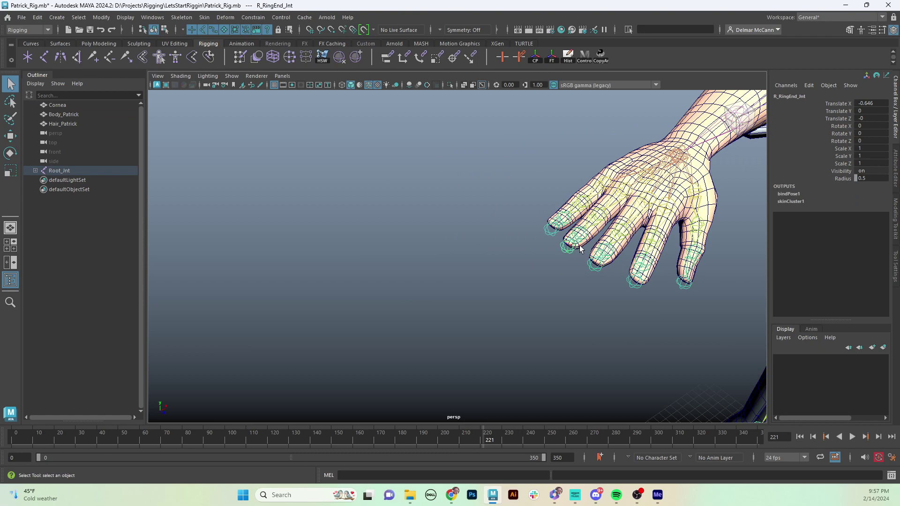
left_click(581, 249, "shift")
key("g")
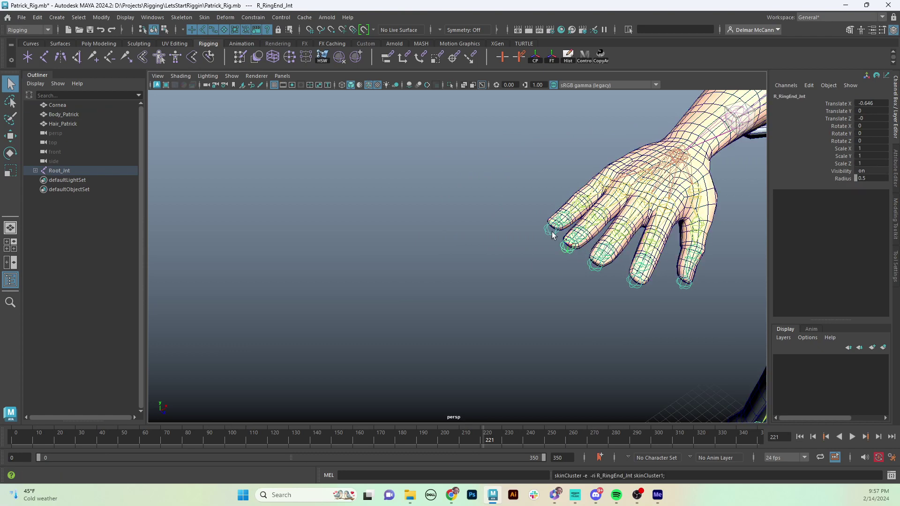
Remove the R_PinkyEnd_Jnt influence from the Body_Patrick skin
left_click(557, 236)
left_click(566, 230, "shift")
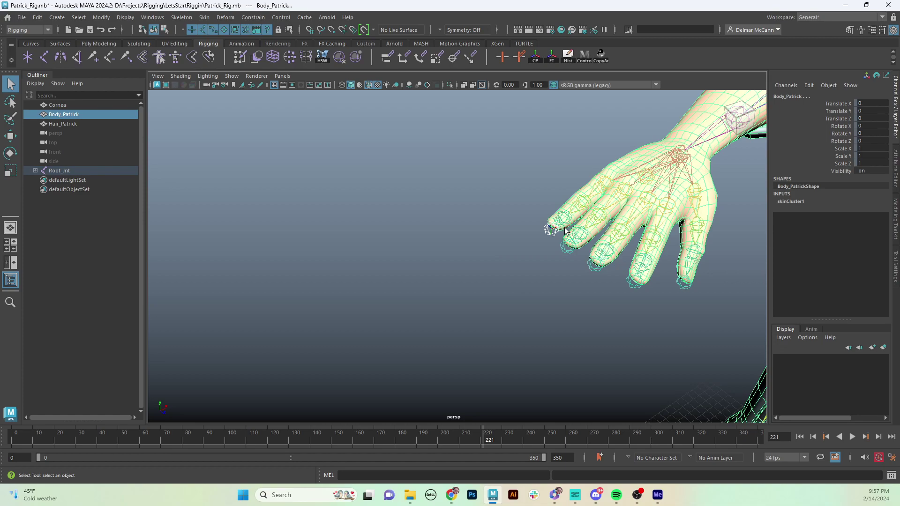
key("g")
Hide the Hair_Patrick mesh by setting its Visibility to 0 (off)
scroll(431, 297, "down", 10)
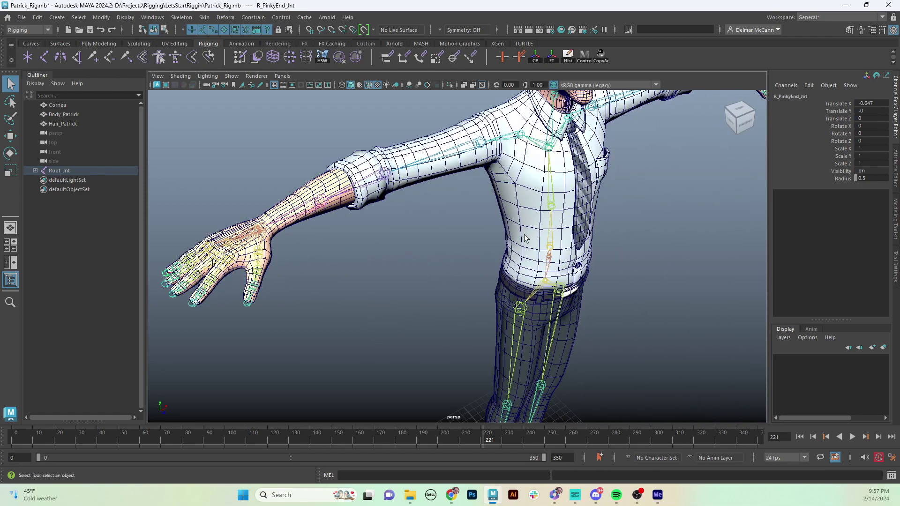
left_click_drag(525, 238, 477, 221, "alt")
scroll(477, 221, "up", 5)
middle_click_drag(475, 197, 475, 249, "alt")
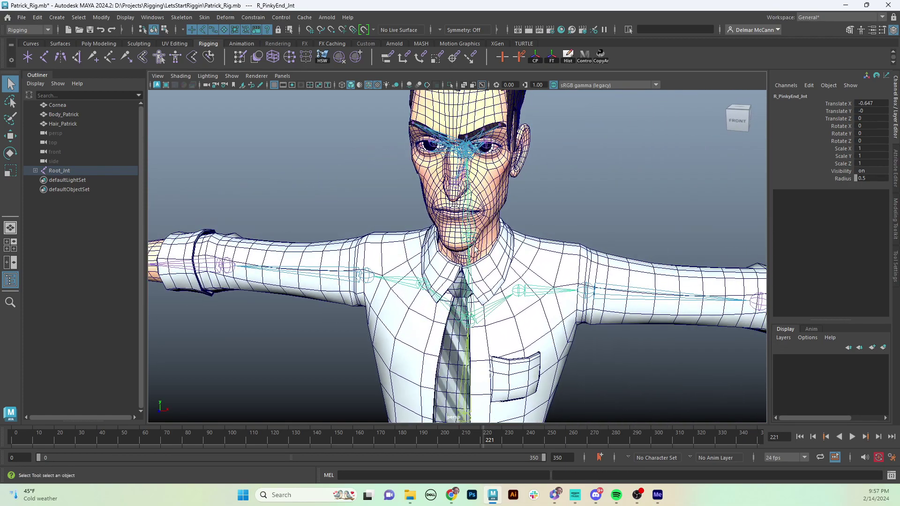
left_click_drag(475, 250, 555, 276, "alt")
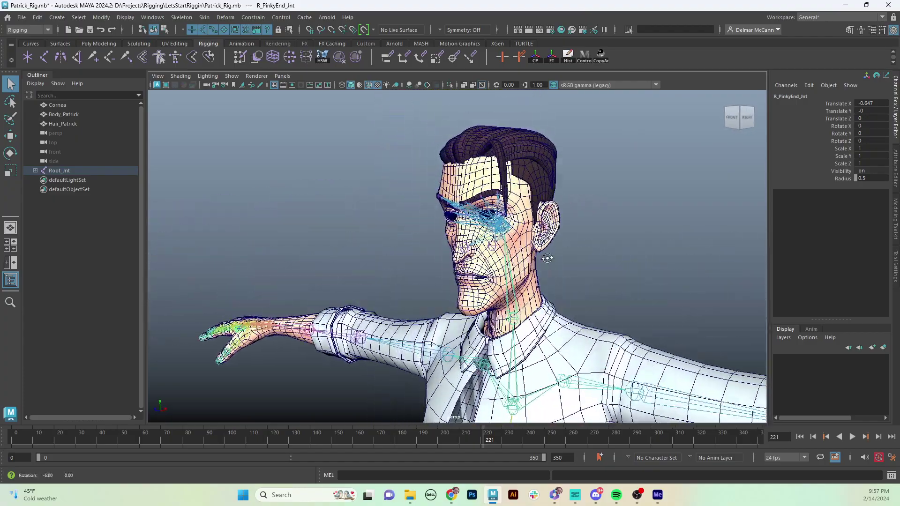
left_click_drag(503, 142, 476, 180, "alt")
left_click(518, 143)
left_click_drag(518, 144, 752, 181, "alt")
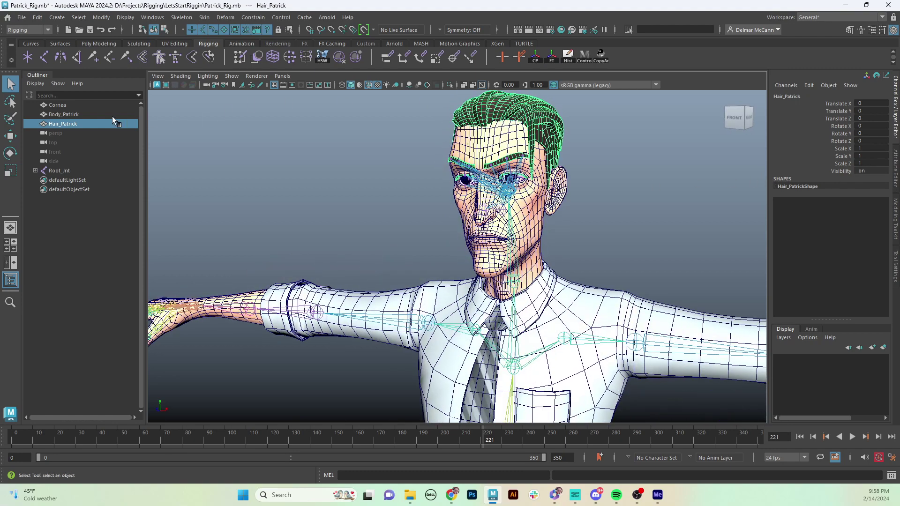
double_click(874, 169)
type("0")
key("Return")
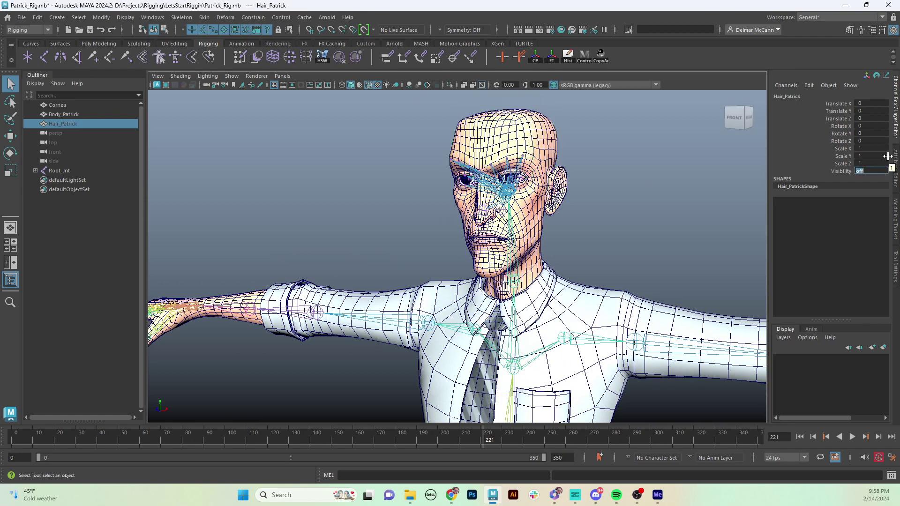
left_click_drag(649, 255, 667, 216, "alt")
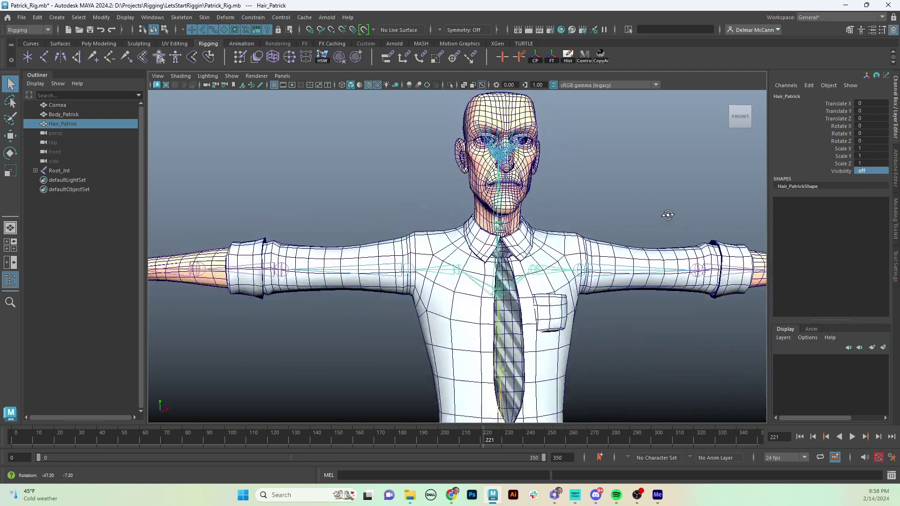
middle_click_drag(667, 216, 655, 201, "alt")
left_click_drag(654, 202, 628, 237, "alt")
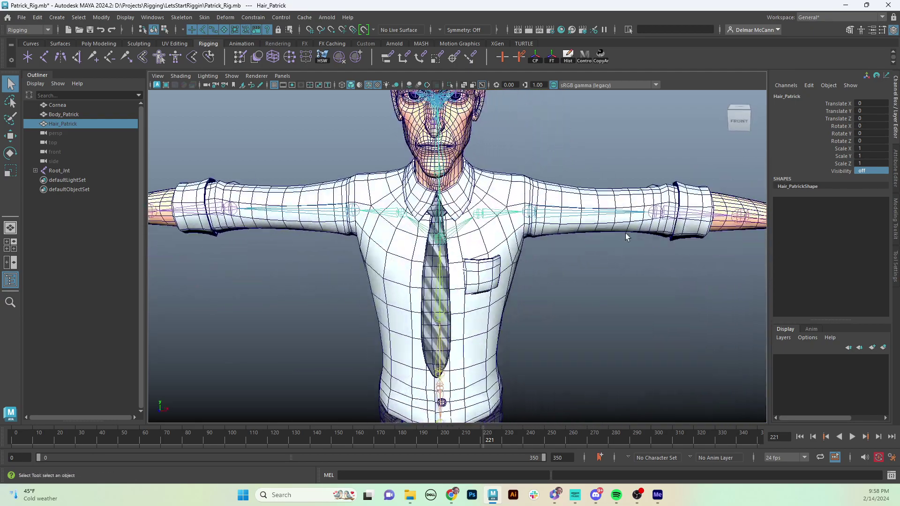
middle_click_drag(628, 237, 616, 195, "alt")
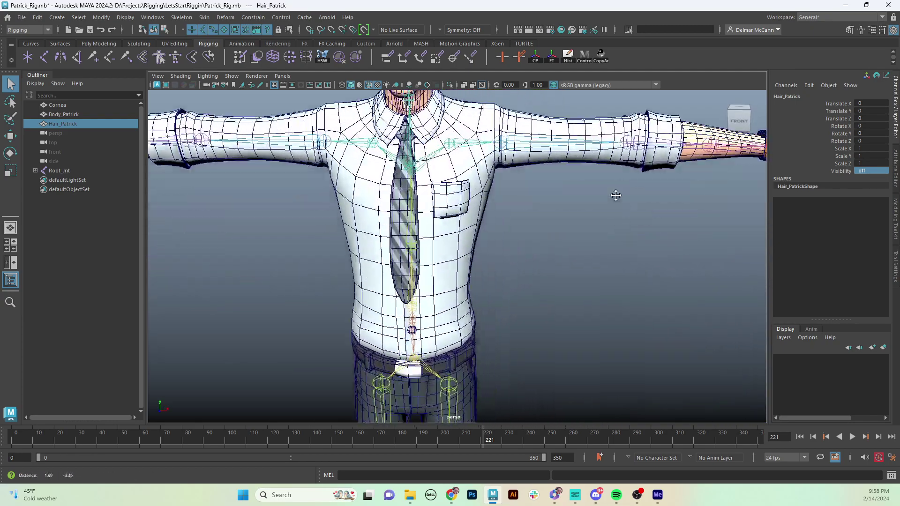
Select the Body_Patrick mesh at the feet and switch to component selection to show its vertices
right_click_drag(616, 195, 522, 276, "alt")
middle_click_drag(523, 275, 546, 249, "alt")
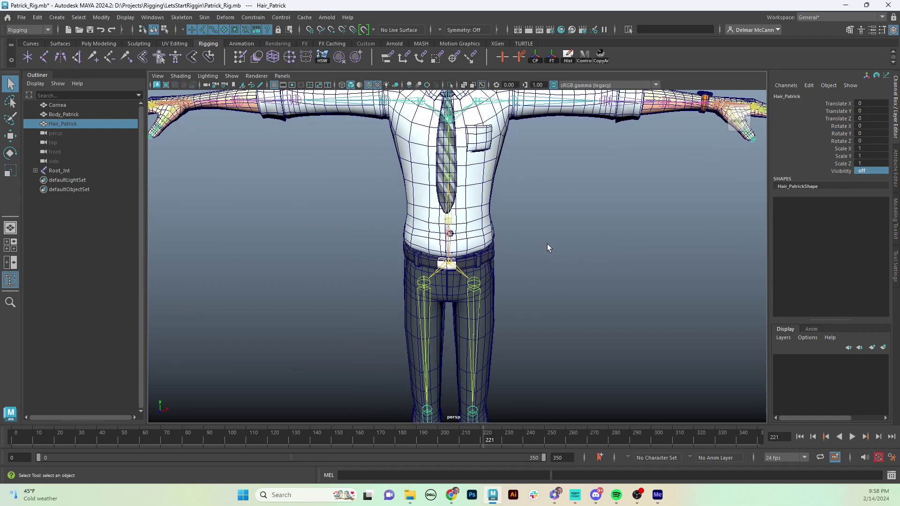
left_click(547, 249)
middle_click_drag(489, 212, 511, 233, "alt")
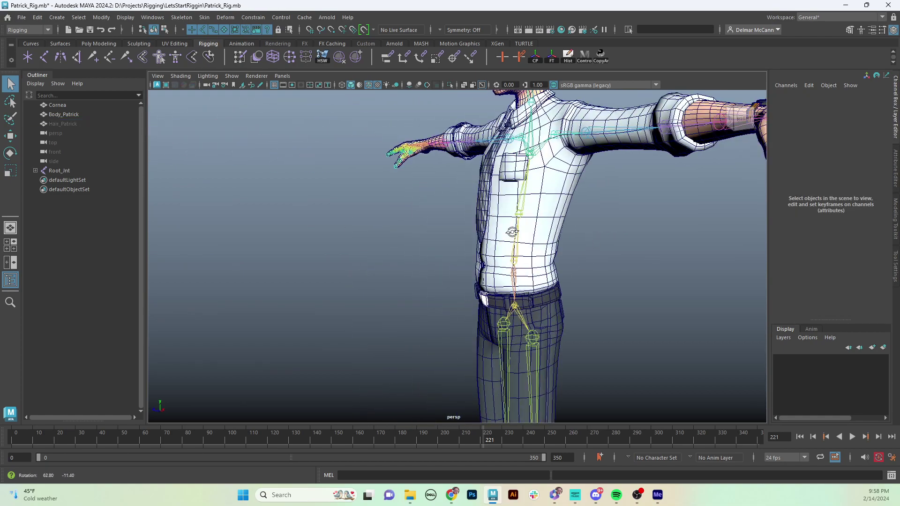
left_click_drag(512, 232, 543, 240, "alt")
middle_click_drag(538, 238, 540, 264, "alt")
left_click_drag(590, 255, 577, 277, "alt")
middle_click_drag(577, 277, 544, 264, "alt")
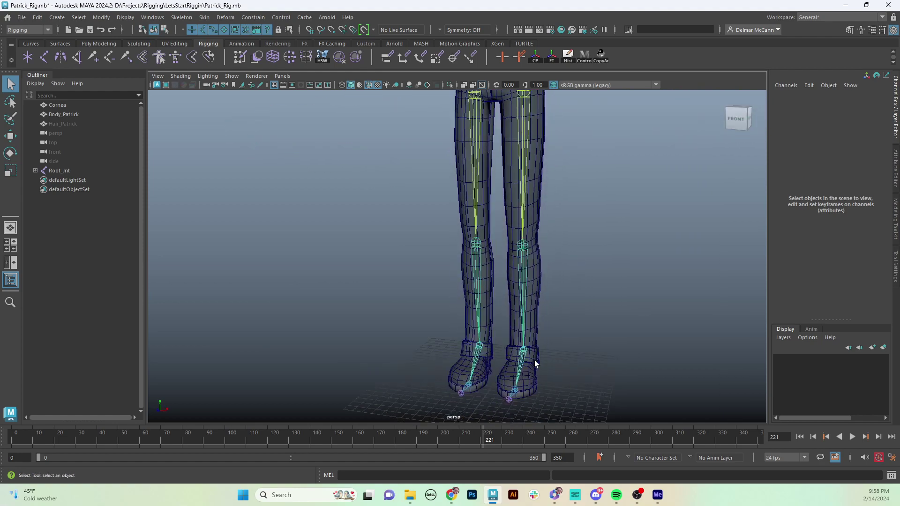
middle_click_drag(536, 361, 542, 296, "alt")
left_click_drag(548, 308, 460, 326, "alt")
right_click_drag(460, 326, 538, 296, "alt")
left_click_drag(538, 295, 539, 326, "alt")
left_click(541, 320)
key("F8")
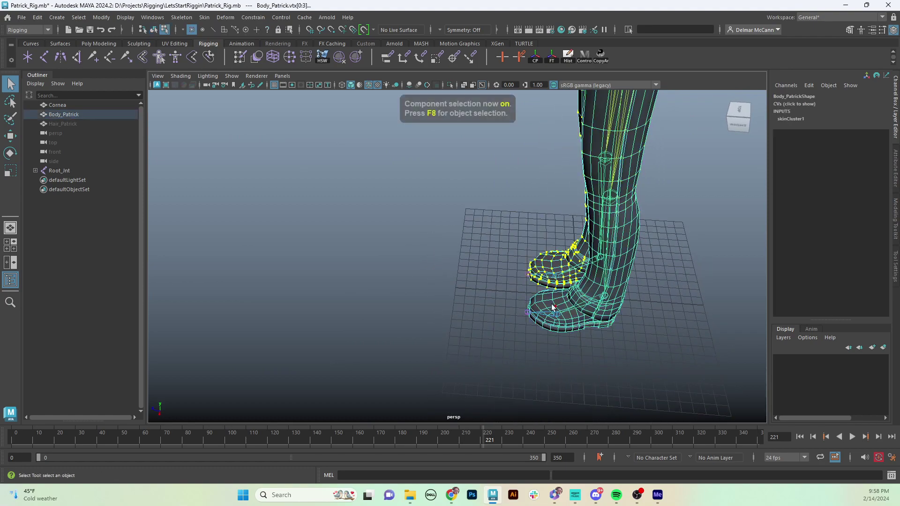
Try selecting the tip vertices of the character's left shoe and growing the selection back over the toe
left_click_drag(520, 313, 479, 305, "alt")
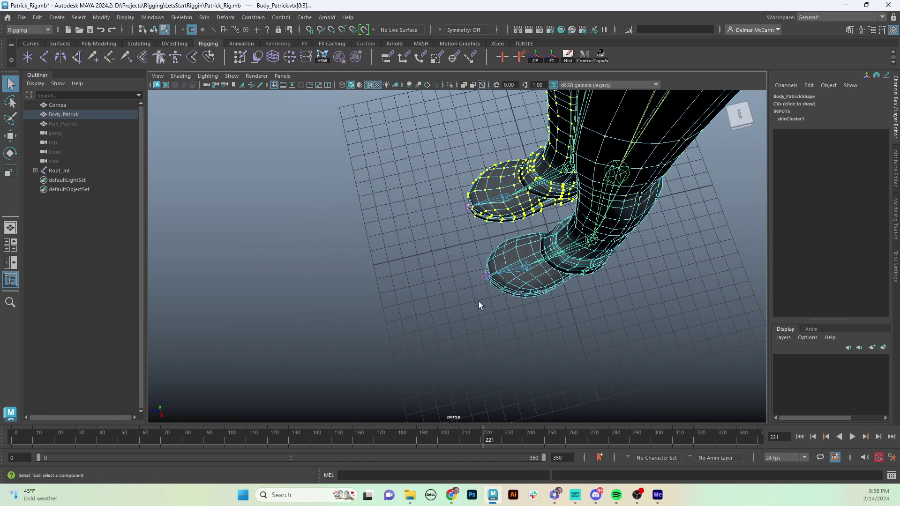
left_click_drag(478, 253, 529, 305)
middle_click_drag(528, 304, 516, 280, "alt")
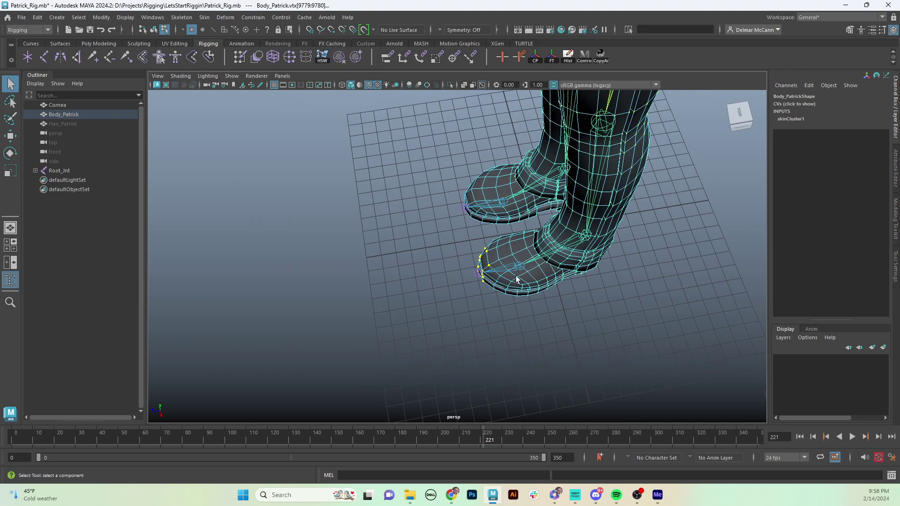
key("shift+period")
key("shift+period")
key("shift+comma")
key("shift+period")
left_click_drag(531, 279, 502, 305, "alt")
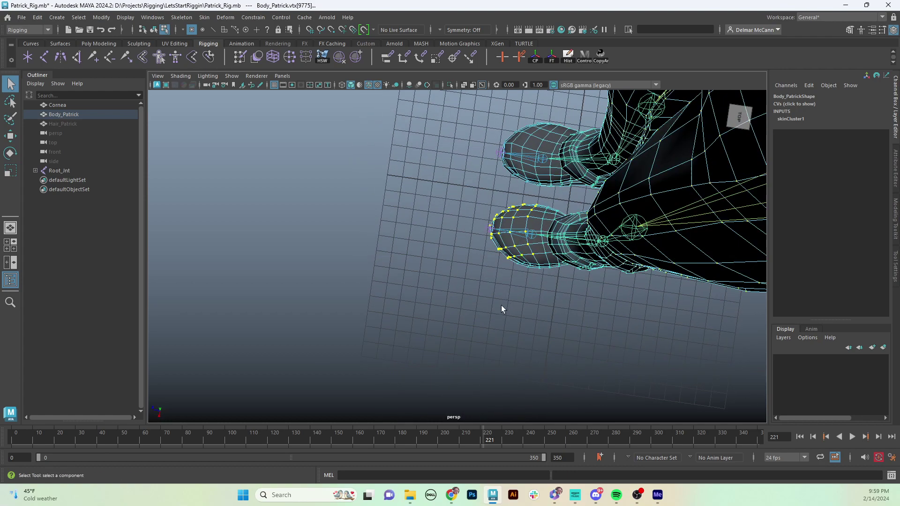
middle_click_drag(525, 274, 537, 275, "alt")
left_click(508, 280)
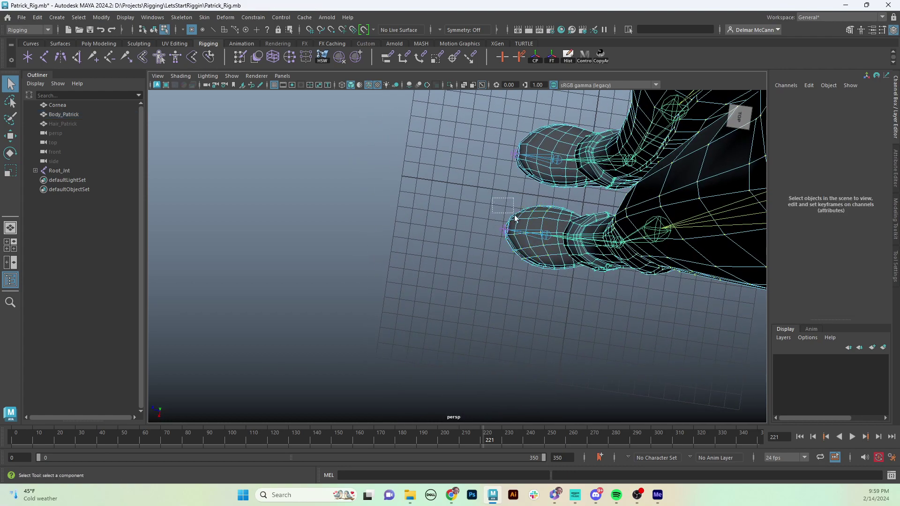
Select the left shoe's toe vertices and show their Smooth Skins weights in the Component Editor, placed below the feet
left_click_drag(514, 217, 539, 278)
left_click_drag(541, 375, 544, 386, "alt")
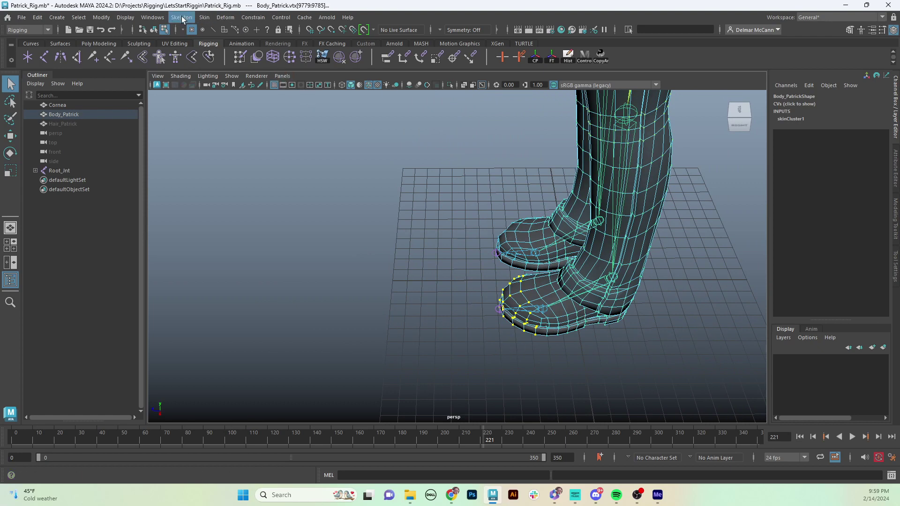
left_click(208, 19)
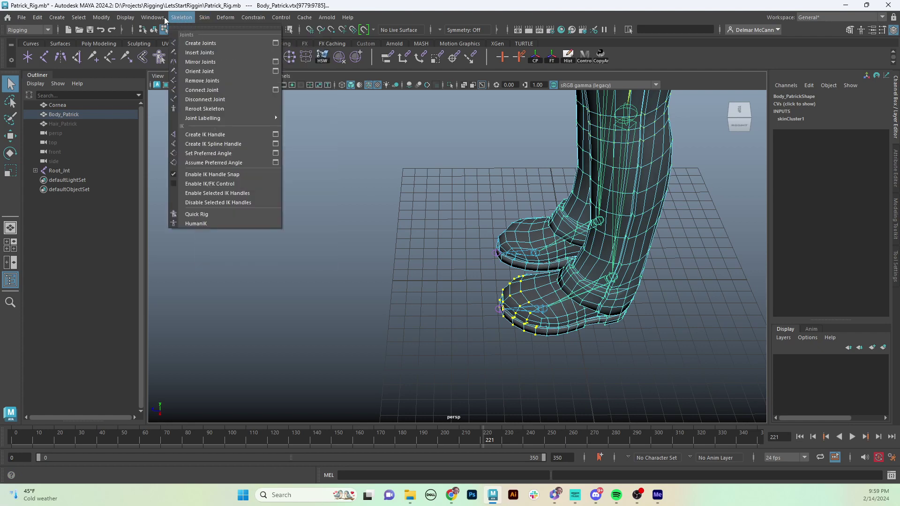
left_click(152, 17)
mouse_move(202, 65)
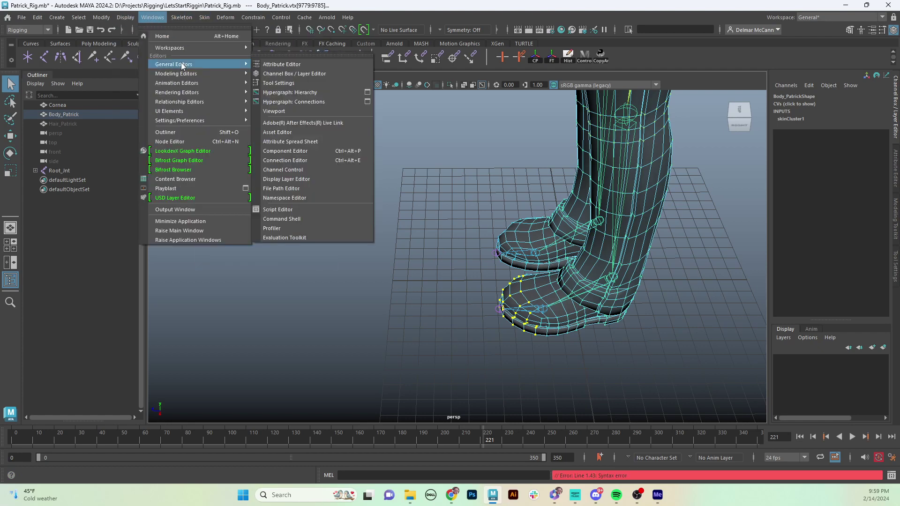
left_click(308, 151)
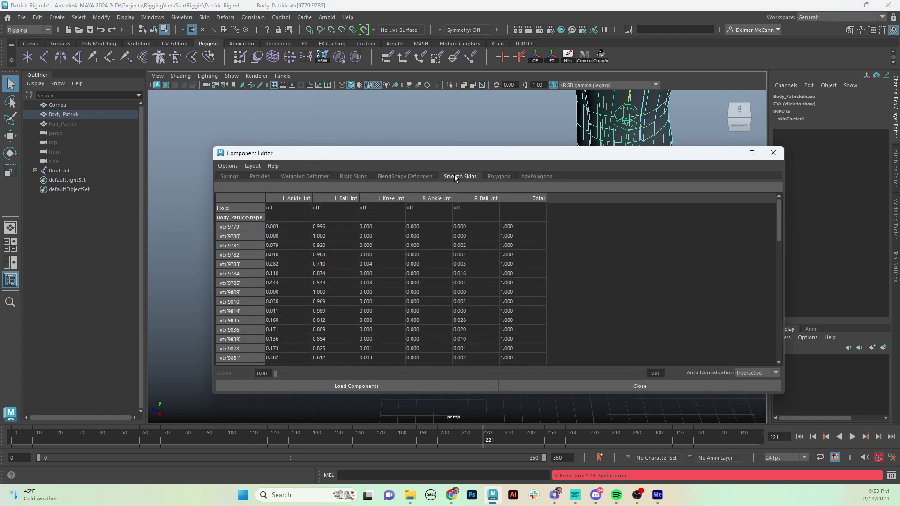
left_click_drag(457, 158, 485, 344)
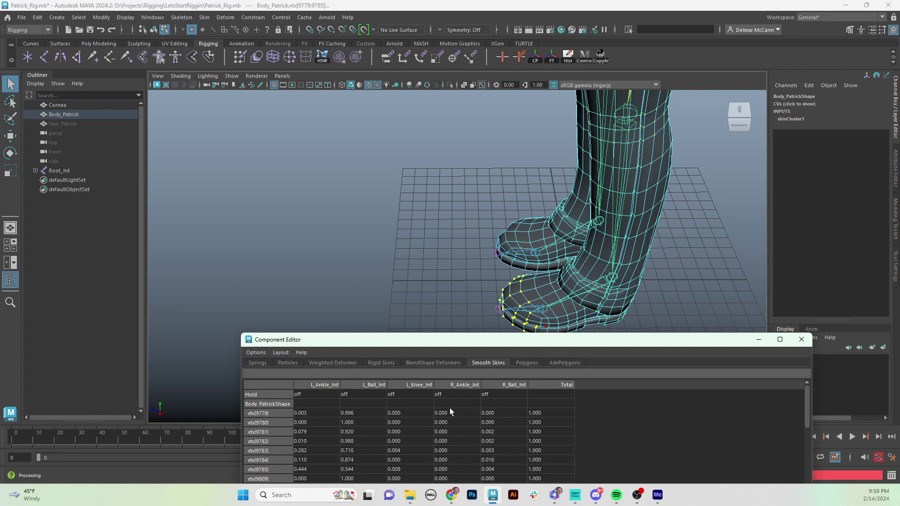
Zero the R_Ankle_Jnt, R_Ball_Jnt and L_Knee_Jnt weights on the selected left toe vertices
left_click(459, 384)
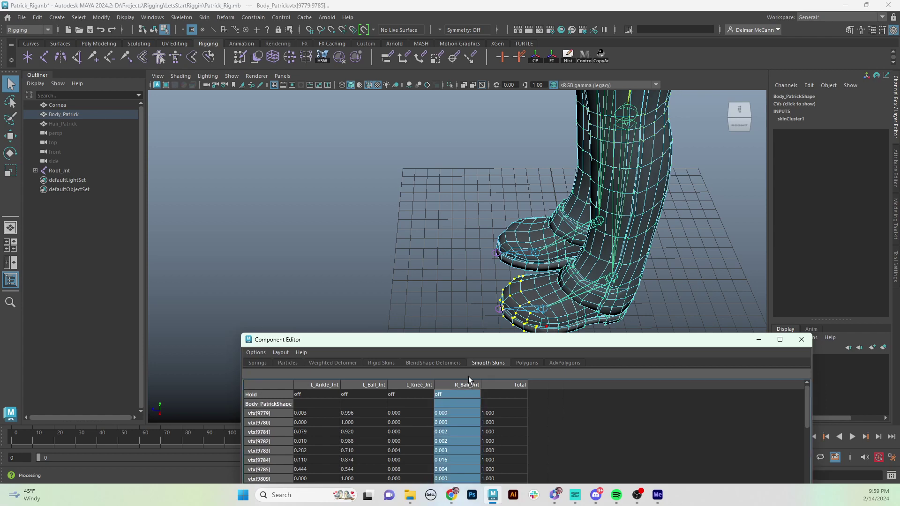
left_click(458, 393, "ctrl")
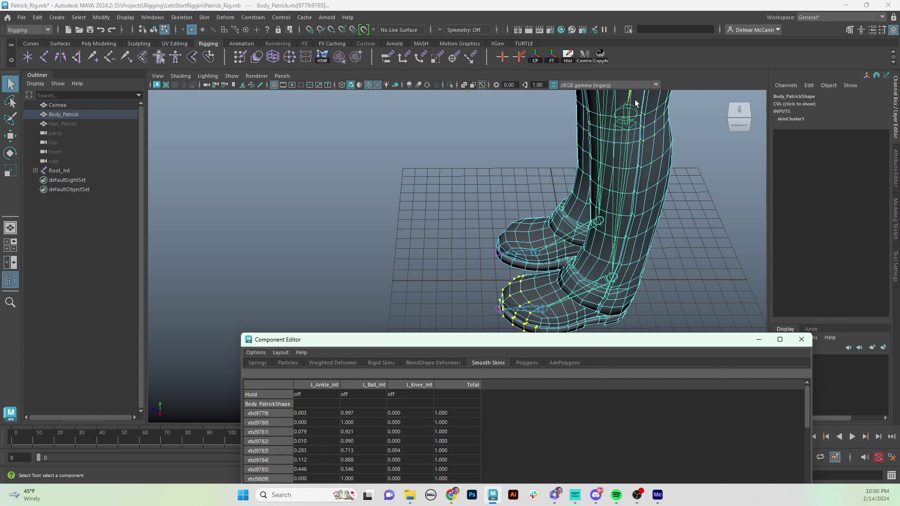
left_click_drag(412, 341, 418, 320)
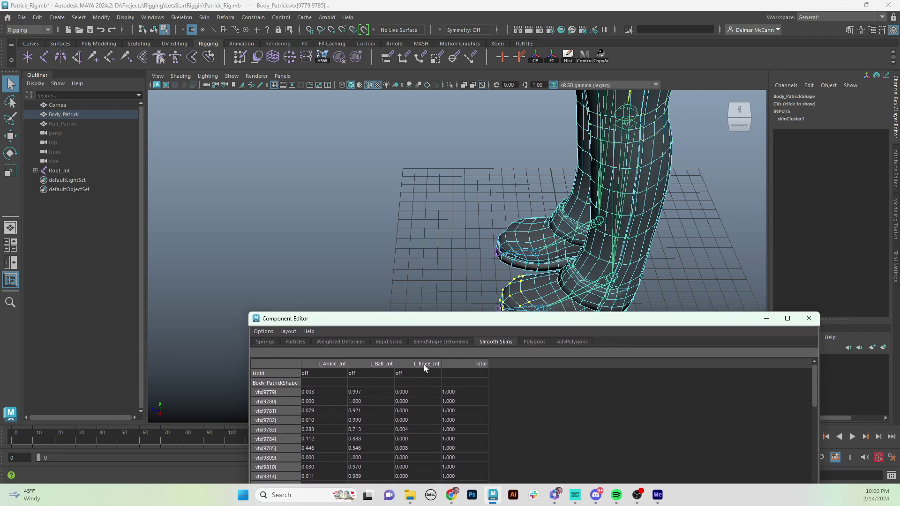
left_click(424, 365)
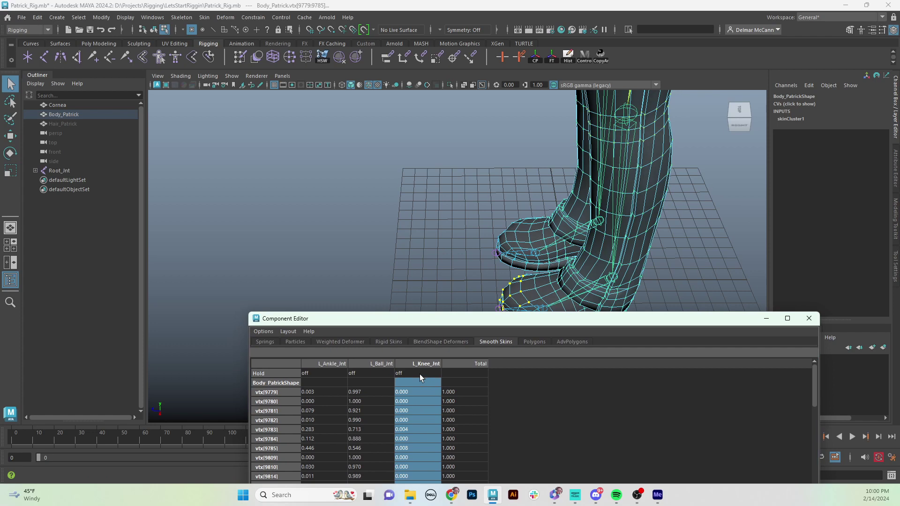
type("0")
key("Return")
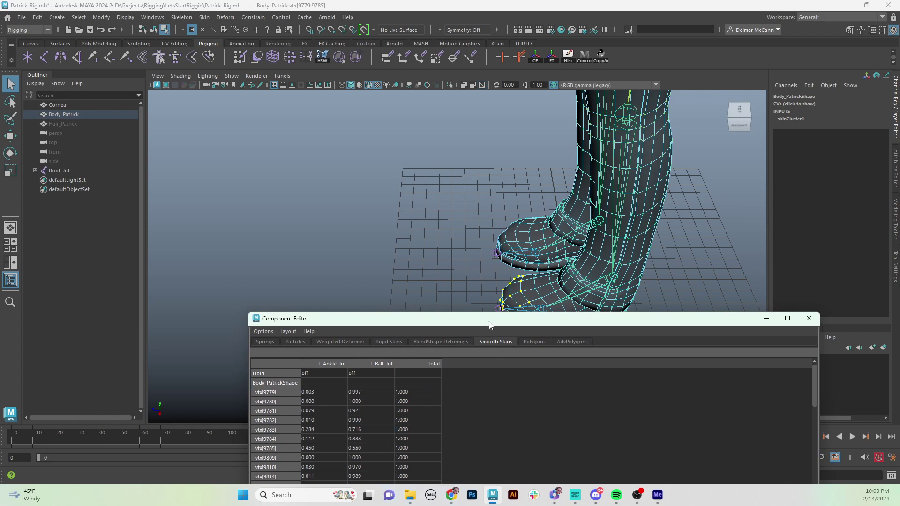
Reselect the left shoe's toe vertices and grow the selection over the shoe and sole, keeping their weights in view
left_click_drag(489, 325, 455, 398)
left_click(479, 304)
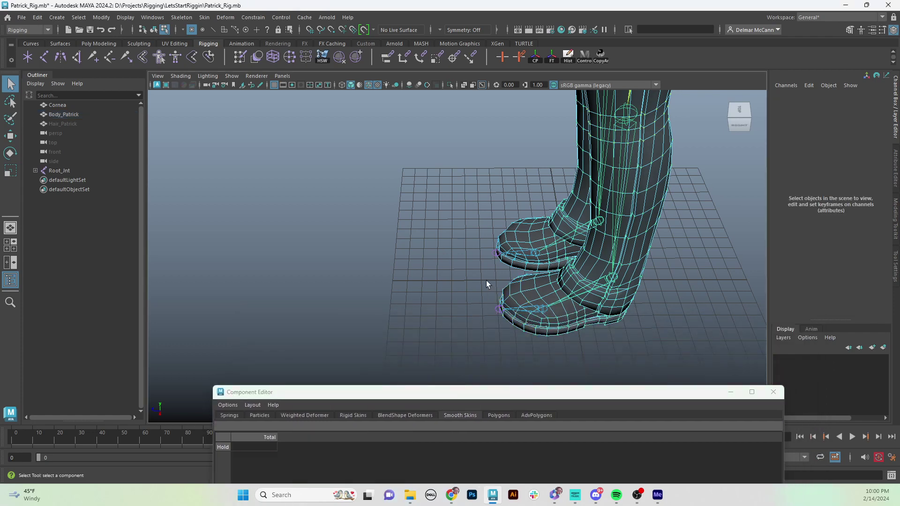
mouse_move(486, 280)
left_mouse_down()
mouse_move(533, 337)
mouse_move(568, 292)
left_mouse_up()
key("4")
key("5")
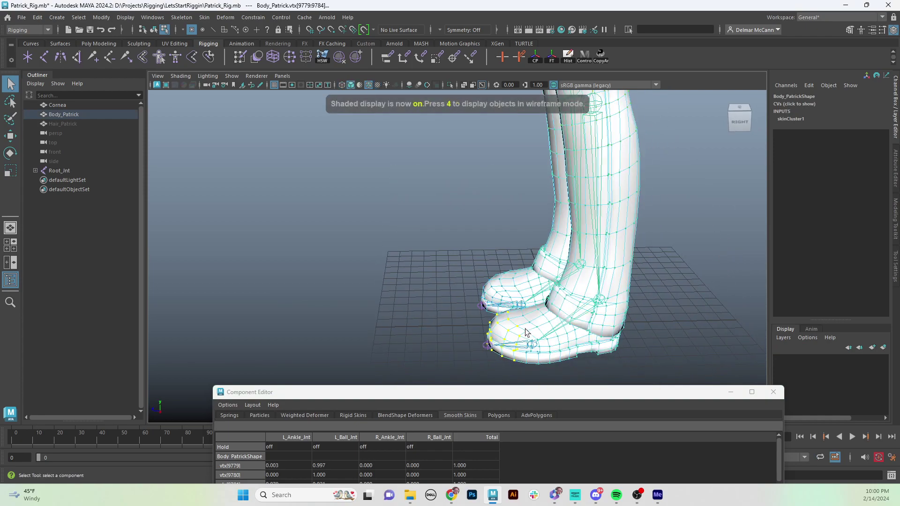
key("6")
left_click_drag(522, 335, 506, 348, "alt")
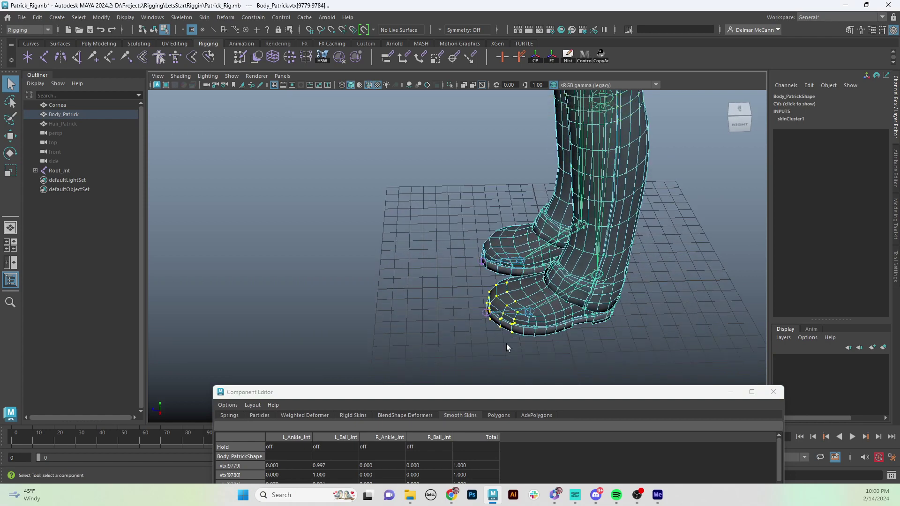
key("shift+period")
key("shift+period")
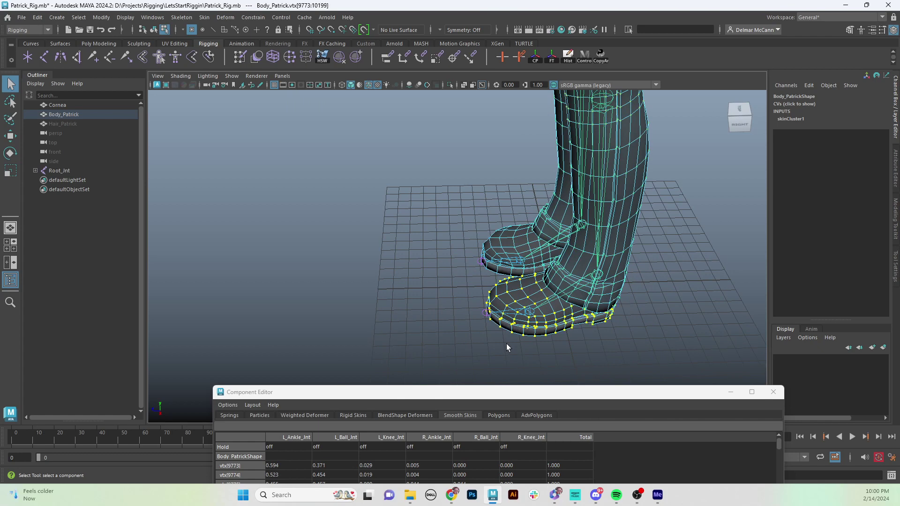
left_click_drag(613, 321, 597, 273, "alt")
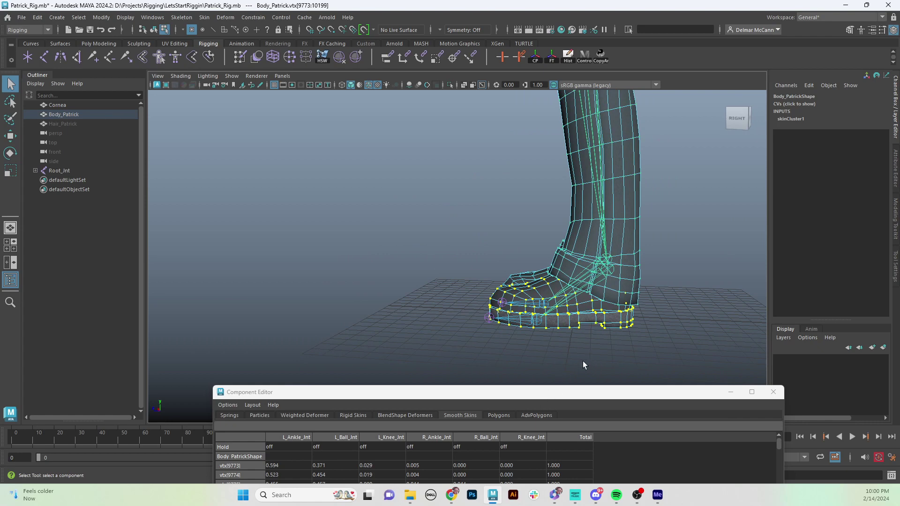
left_click_drag(556, 399, 539, 212)
left_click(504, 252)
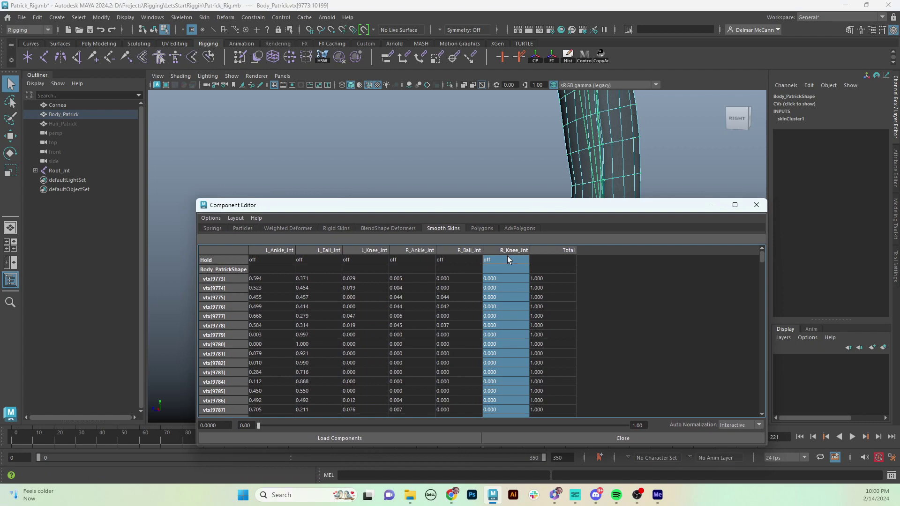
left_click(463, 249, "shift")
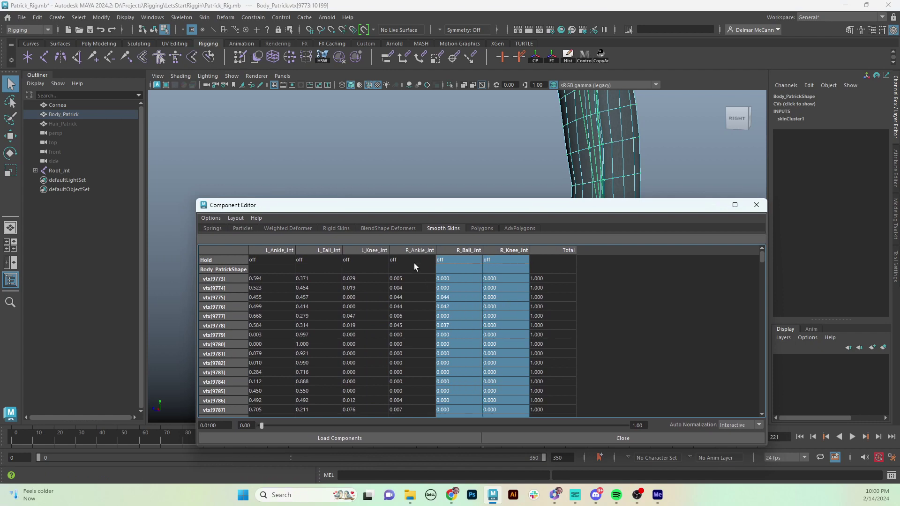
left_click(415, 251, "shift")
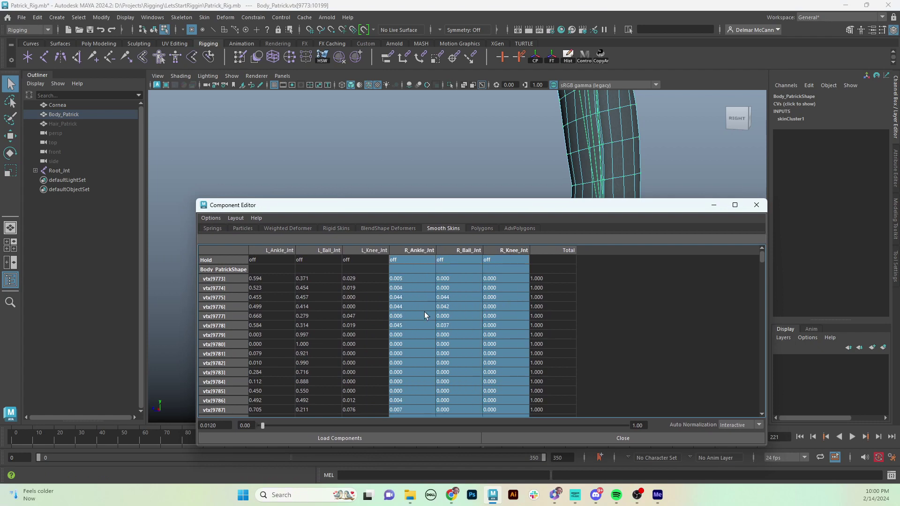
left_click(369, 251, "shift")
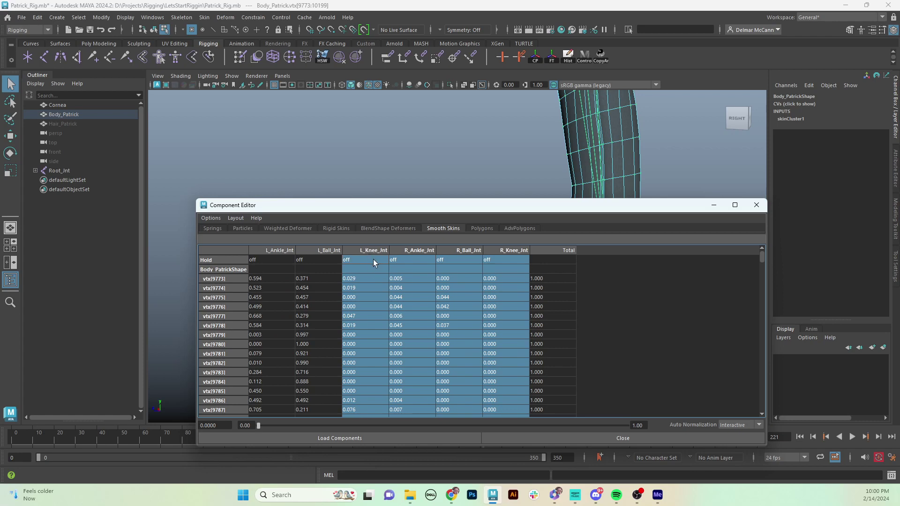
left_click(373, 260, "ctrl")
left_click(405, 260, "ctrl")
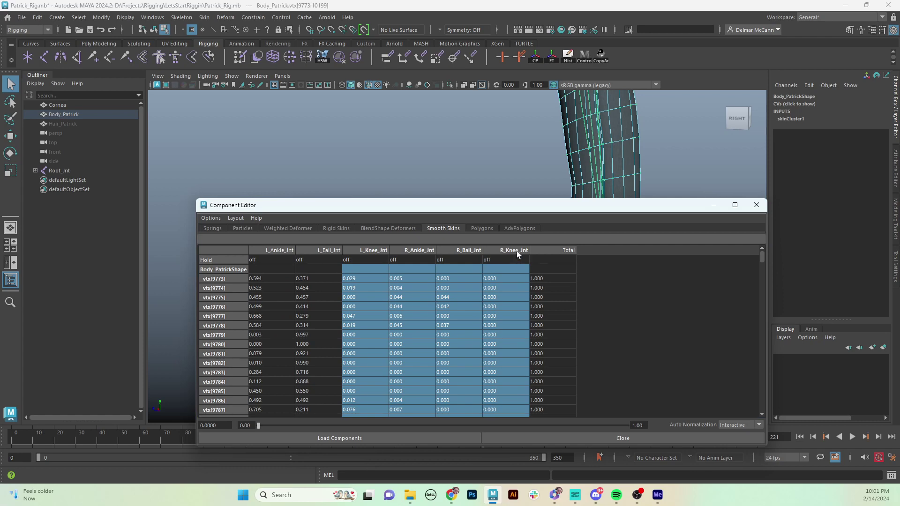
Set the L_Knee_Jnt, R_Ankle_Jnt, R_Ball_Jnt and R_Knee_Jnt weights of the selected left shoe vertices to 0, excluding the Hold row
left_click(517, 251)
left_click(472, 250, "shift")
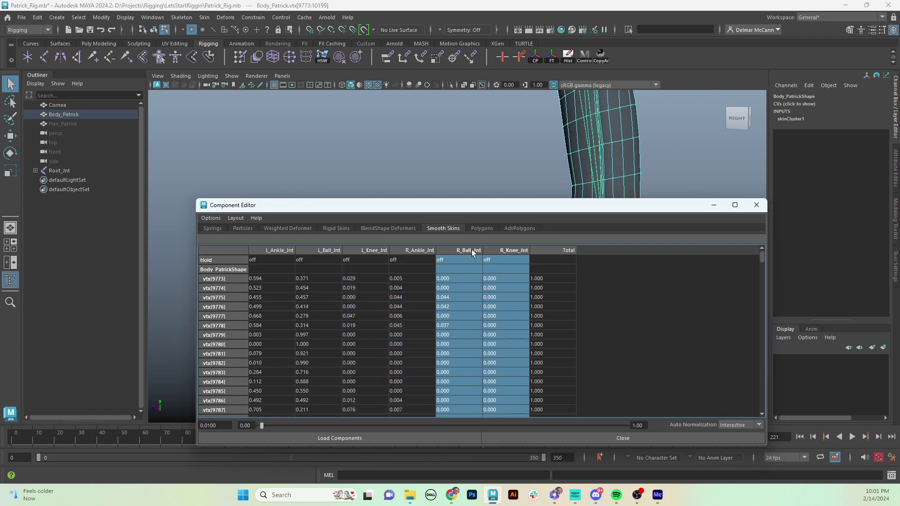
left_click(431, 251, "shift")
left_click(394, 252, "shift")
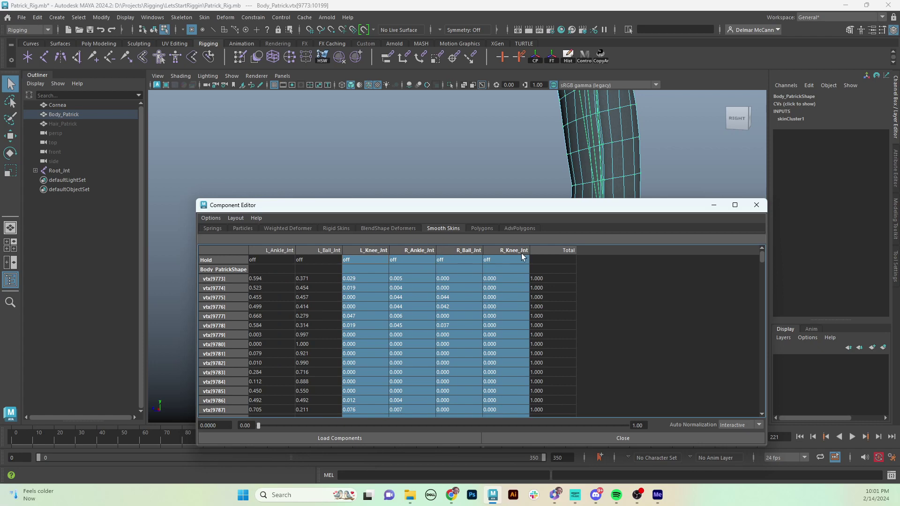
left_click(504, 260, "ctrl")
left_click(461, 261, "ctrl")
left_click(423, 259, "ctrl")
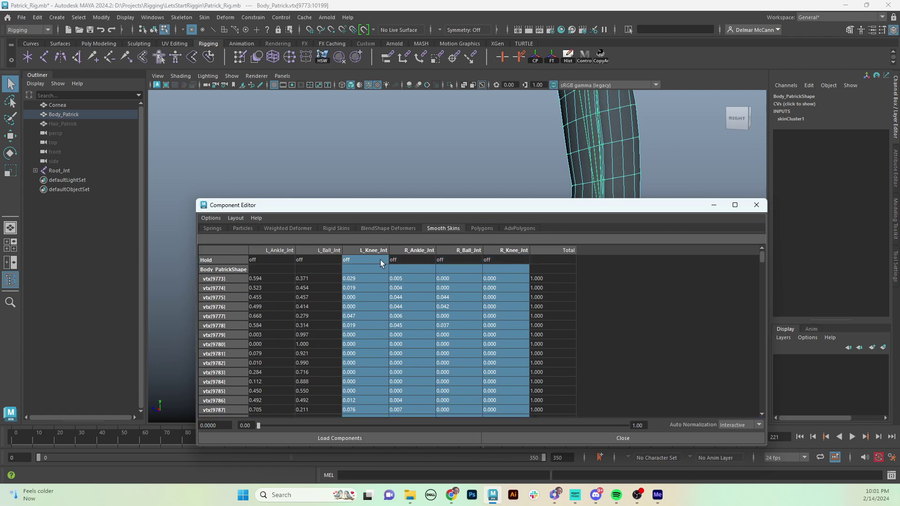
left_click(379, 260, "ctrl")
type("0")
key("Return")
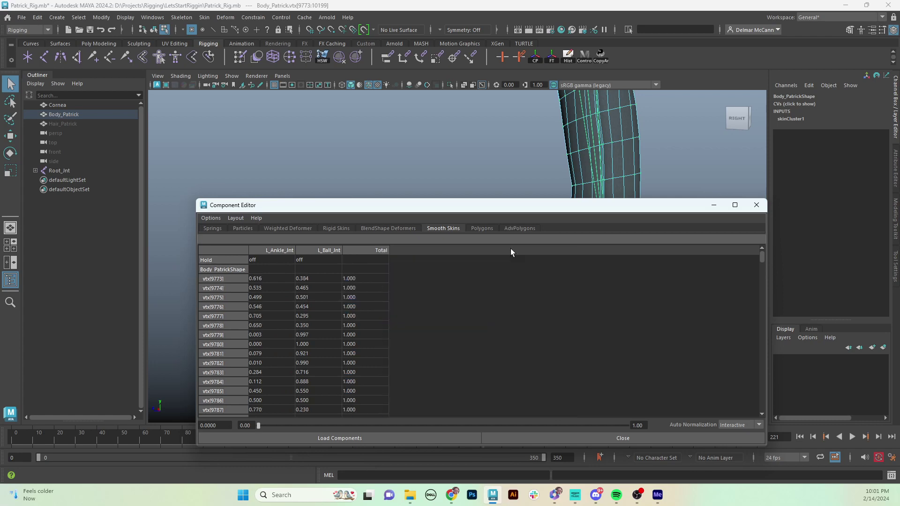
left_click_drag(524, 213, 488, 348)
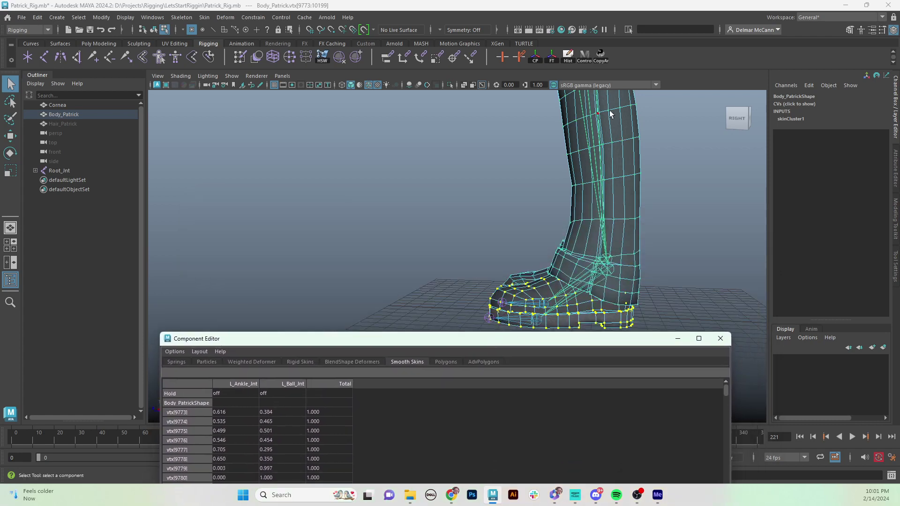
left_click_drag(606, 136, 667, 277, "alt")
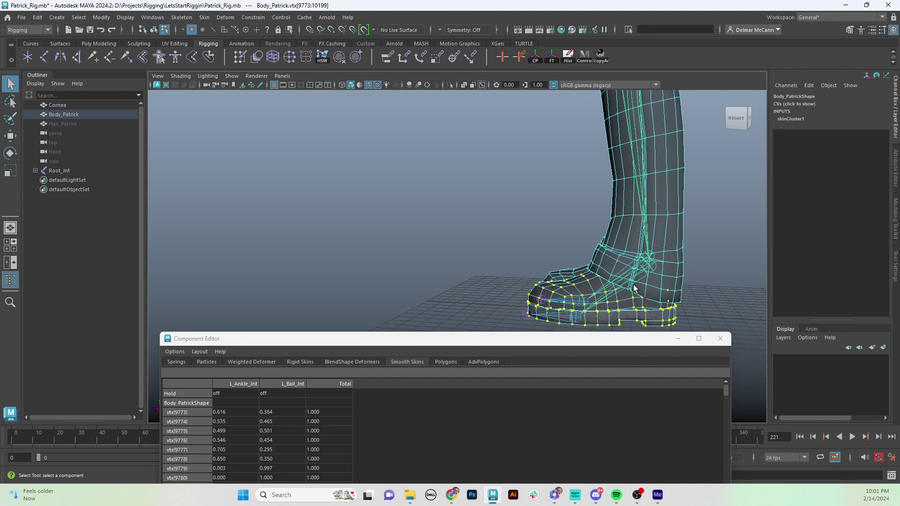
left_click_drag(634, 288, 640, 285, "alt")
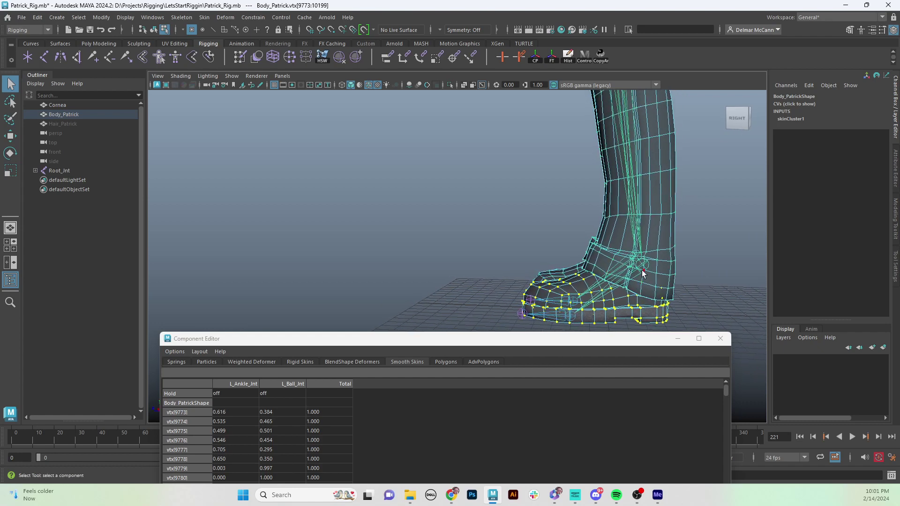
Switch to edge selection and select the edge loop along the lower hem of the left trouser cuff
middle_click_drag(638, 270, 628, 275, "alt")
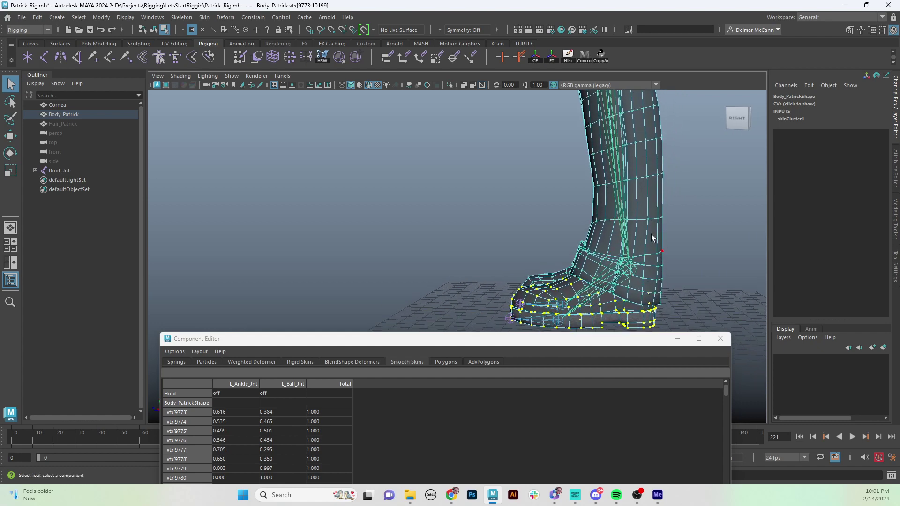
left_click_drag(629, 276, 572, 300, "alt")
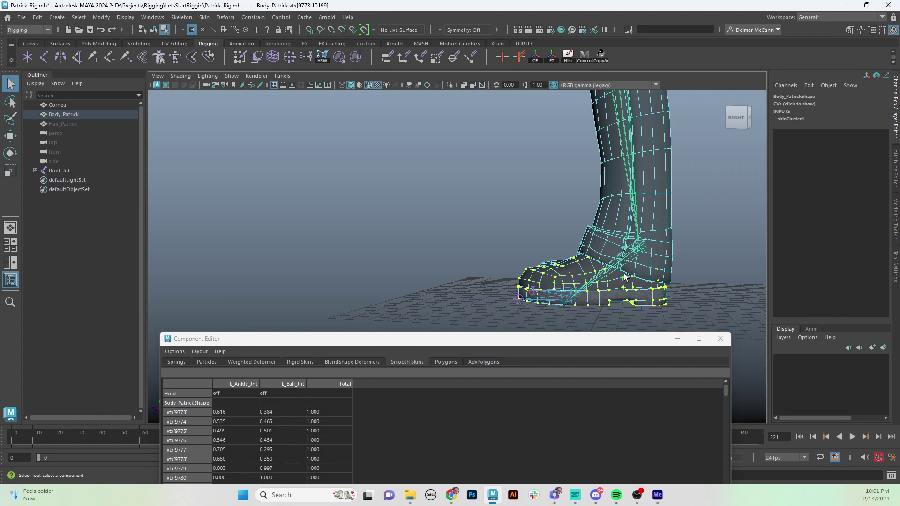
mouse_move(626, 277)
left_mouse_down("alt")
mouse_move(614, 275)
mouse_move(626, 275)
left_mouse_up("alt")
middle_click_drag(583, 239, 573, 241, "alt")
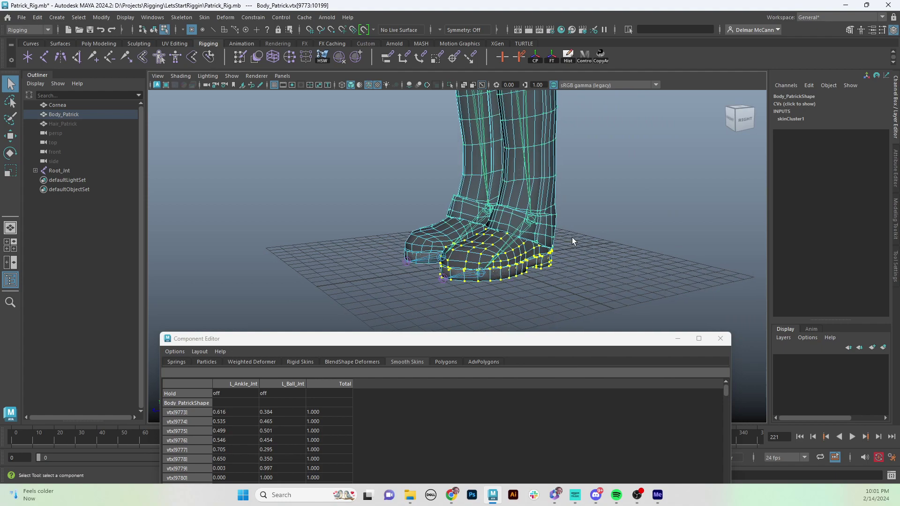
key("F10")
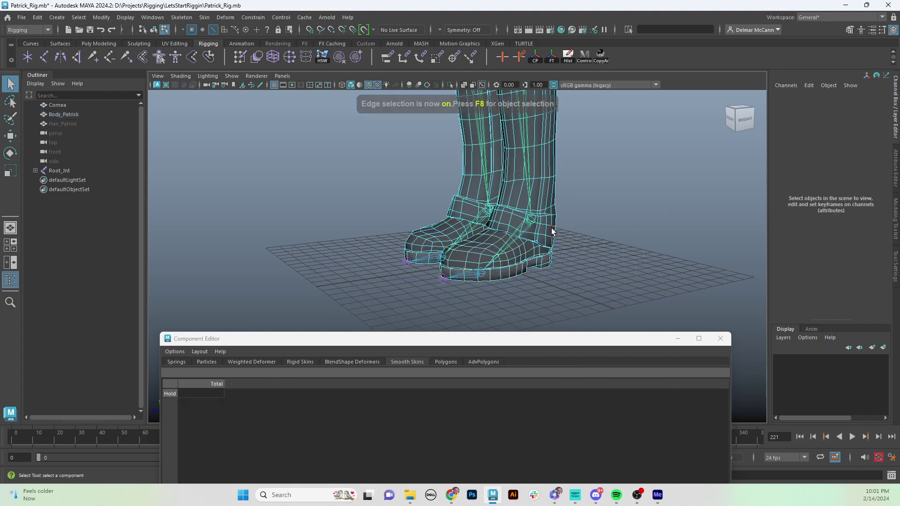
double_click(527, 242)
left_click_drag(605, 247, 470, 275, "alt")
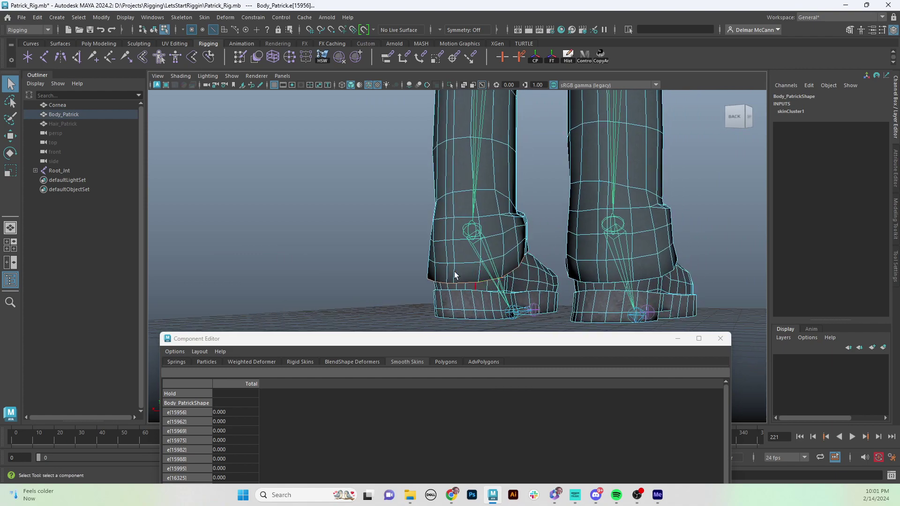
left_click_drag(456, 276, 596, 271, "alt")
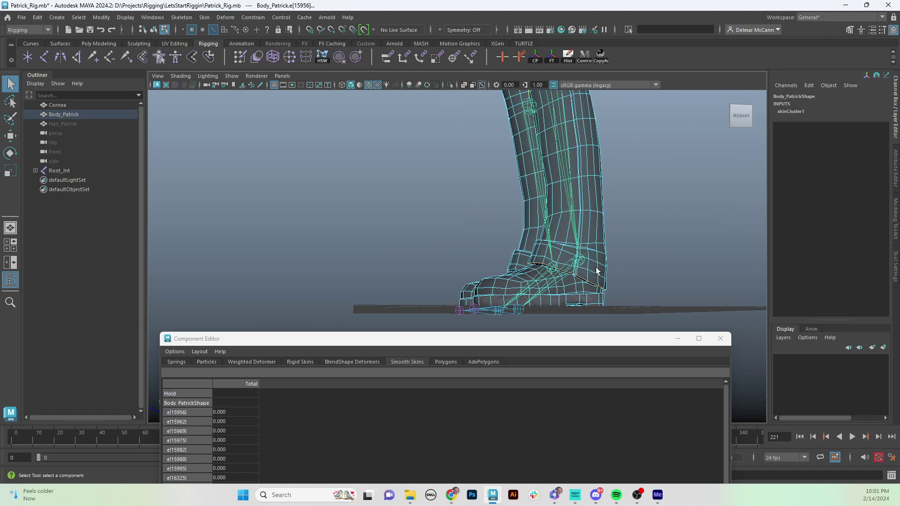
Grow the edge selection over the whole left trouser cuff and convert it to a vertex selection
key("shift+period")
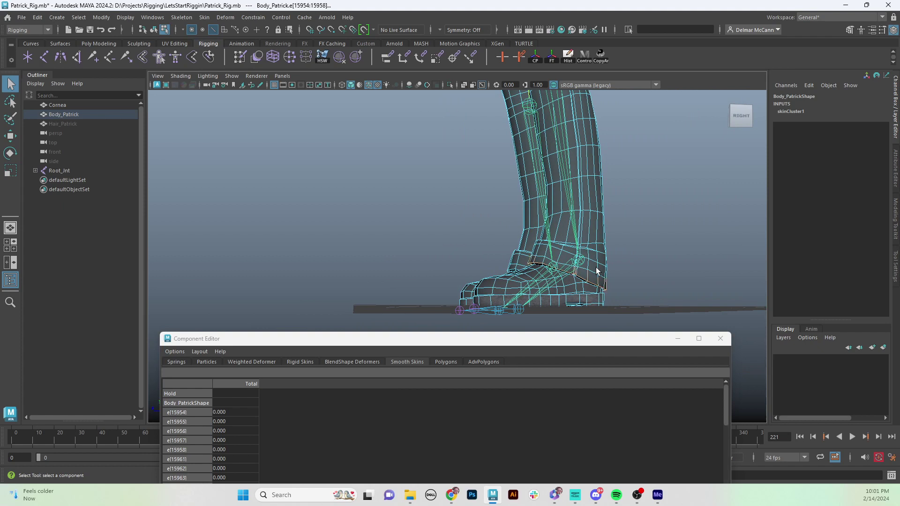
key("shift+period")
key("shift+period")
key("shift+period")
left_click_drag(673, 236, 589, 250, "alt")
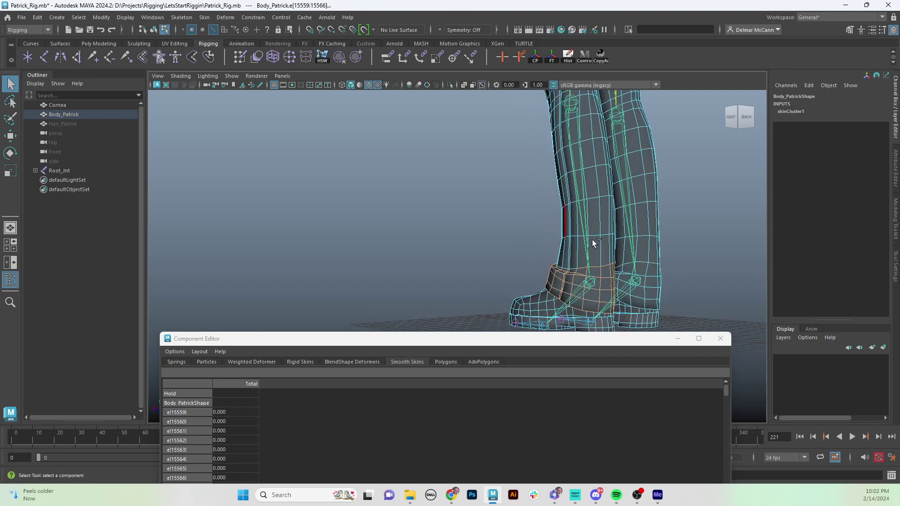
left_click_drag(540, 199, 640, 247)
left_click_drag(636, 288, 584, 280, "alt")
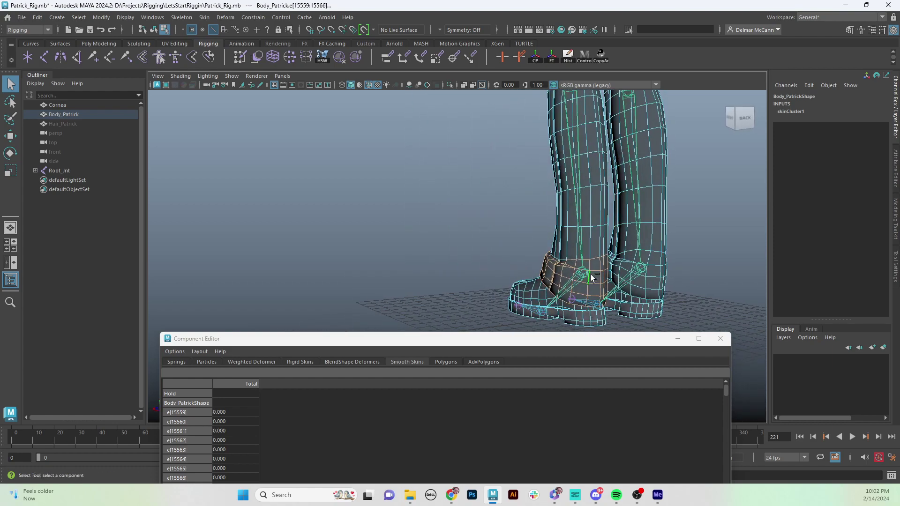
key("ctrl+F9")
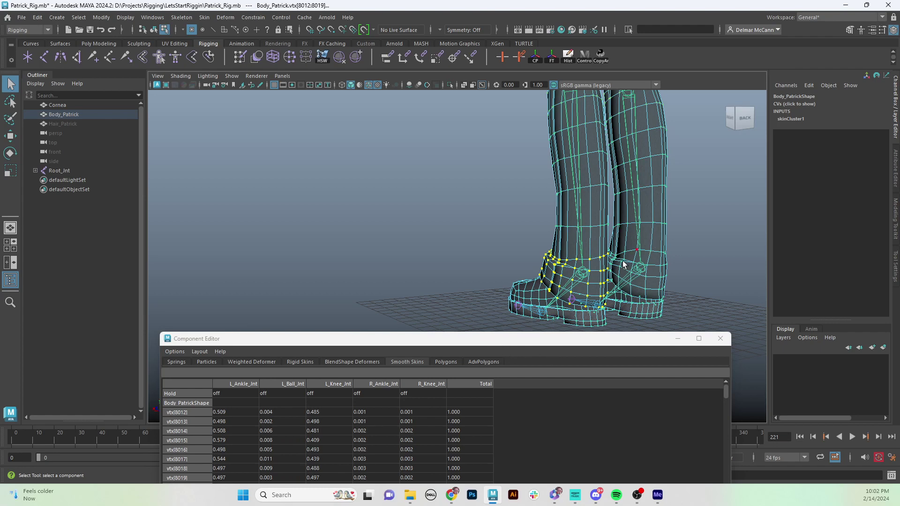
Place the Component Editor beside the legs and narrow it to fit its weight columns, keeping the left cuff in view
left_click_drag(545, 343, 446, 101)
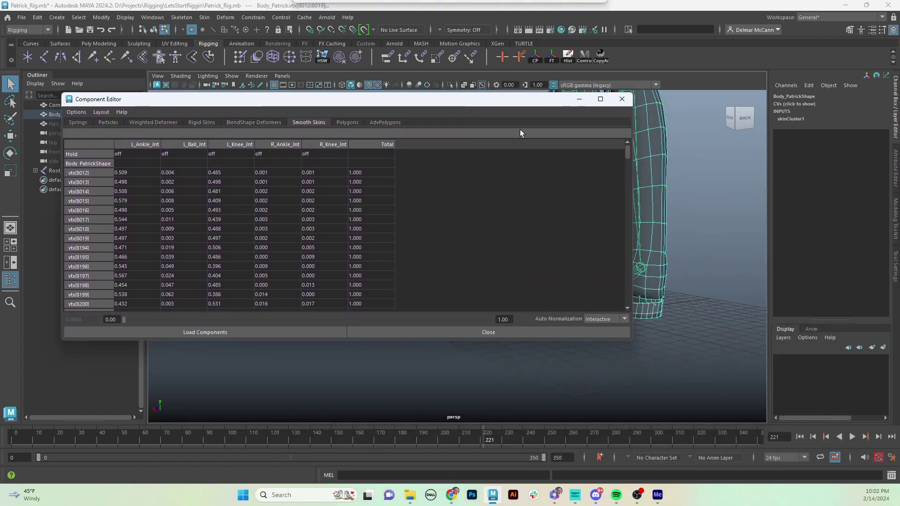
left_click_drag(628, 181, 428, 184)
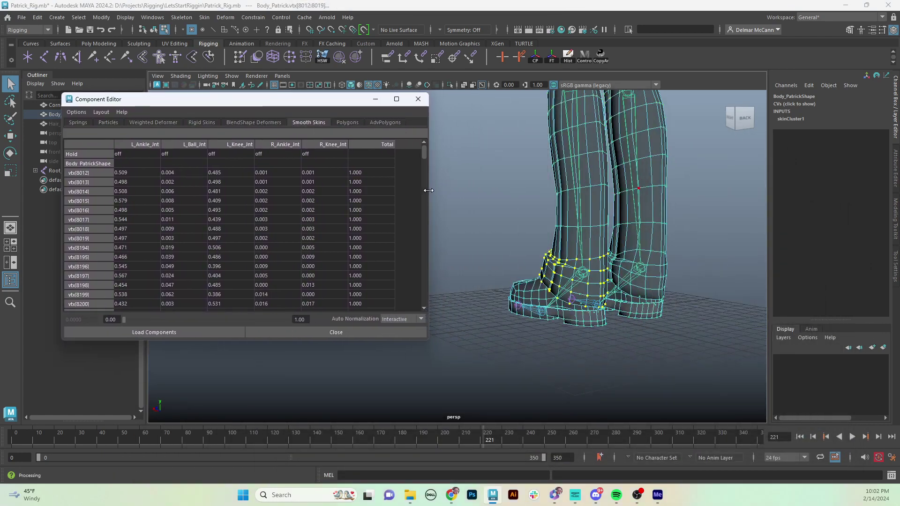
left_click_drag(585, 310, 587, 287, "alt")
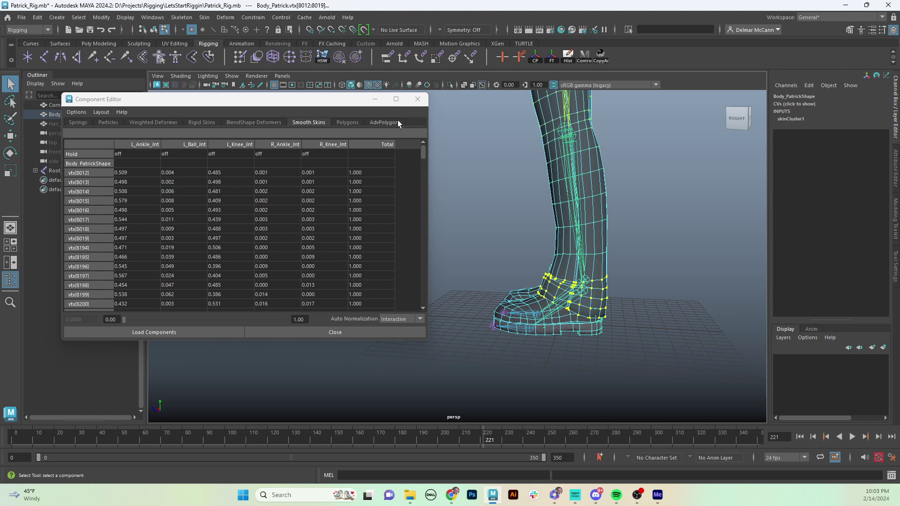
left_click_drag(345, 103, 358, 103)
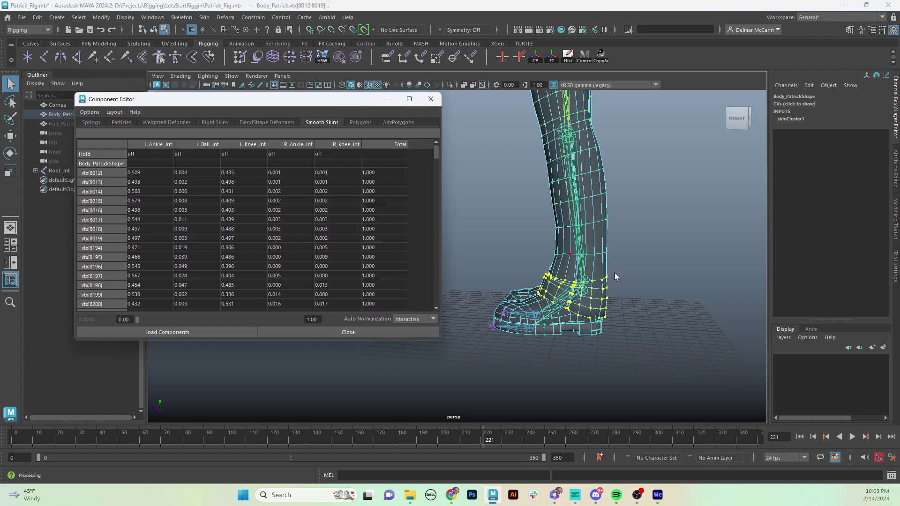
Set the L_Ball_Jnt, R_Ankle_Jnt and R_Knee_Jnt weights of the selected left cuff vertices to 0, excluding the Hold row
left_click(353, 146)
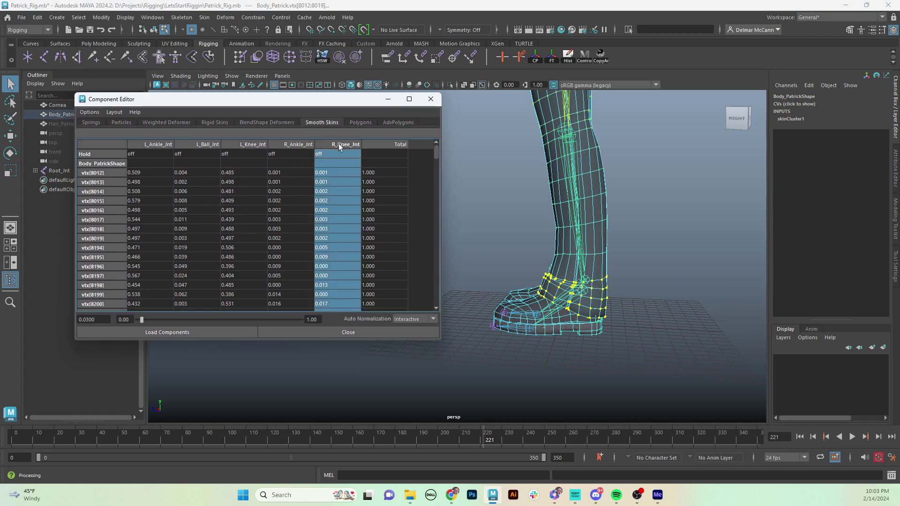
left_click(299, 145, "shift")
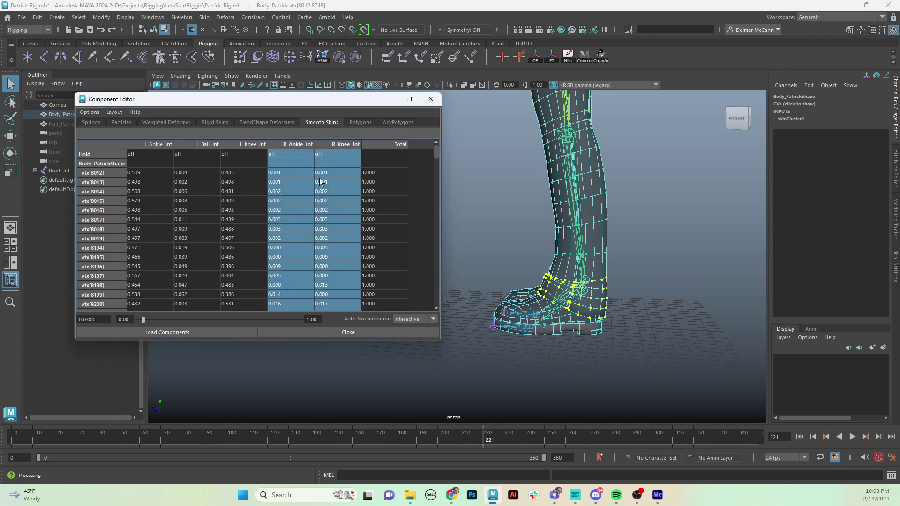
left_click(201, 146, "shift")
left_click(285, 157, "ctrl")
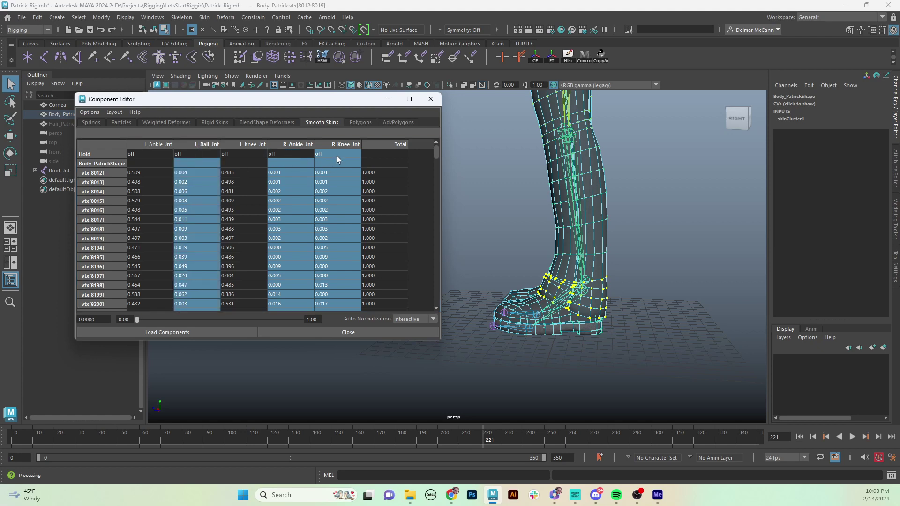
left_click(337, 156, "ctrl")
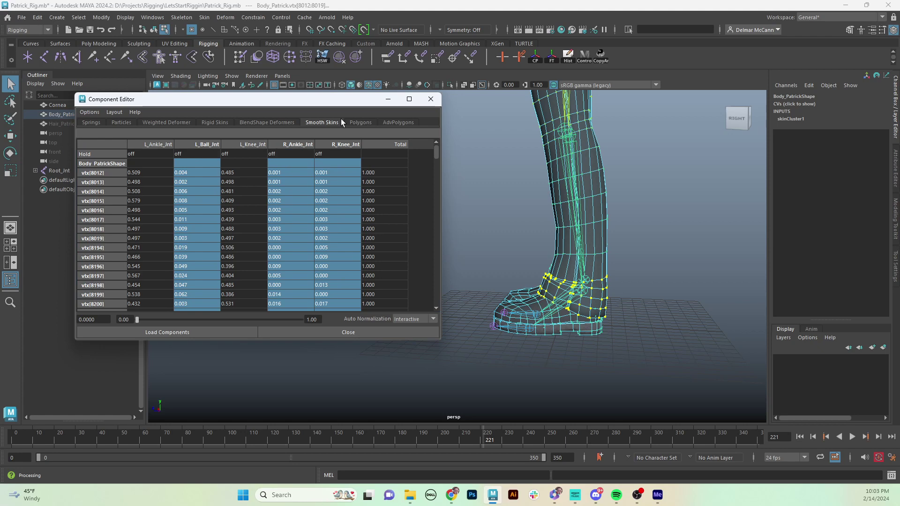
type("0")
key("Return")
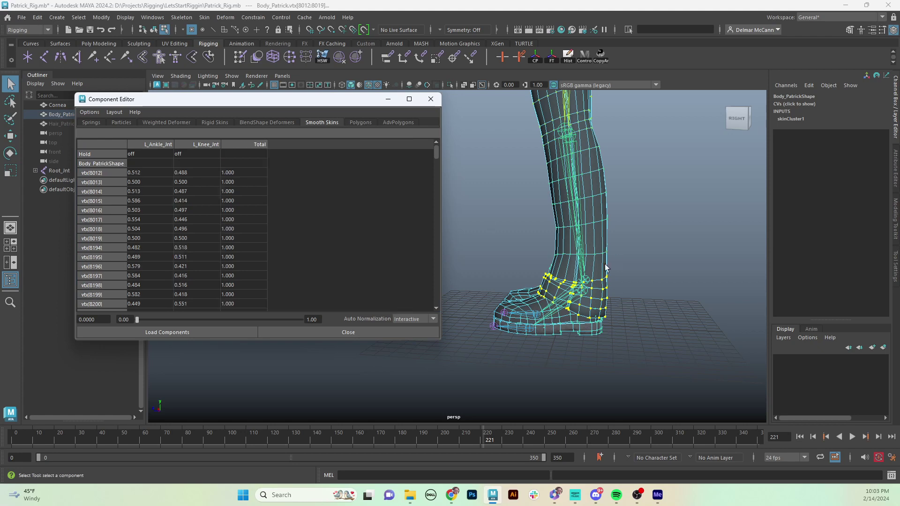
Grow the vertex selection up the left shin to below the knee and deselect the cuff vertices
left_click_drag(610, 268, 656, 250, "alt")
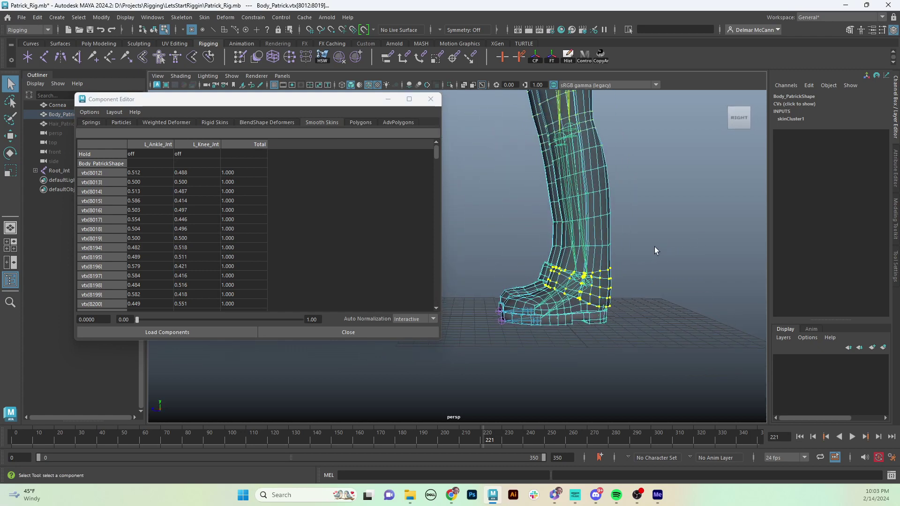
key("shift+period")
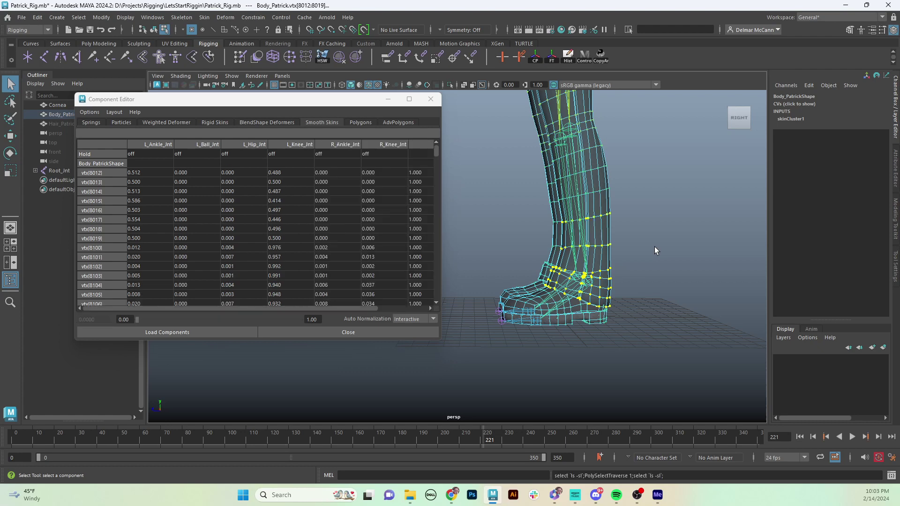
key("shift+period")
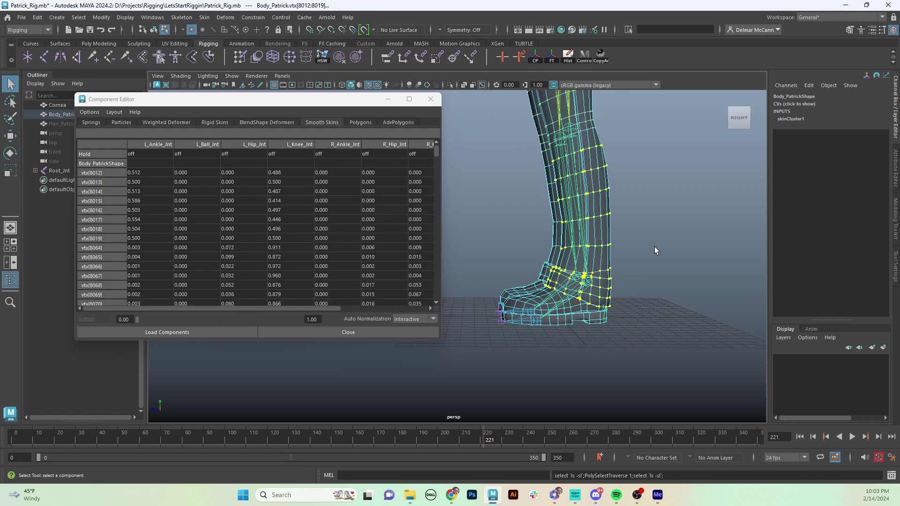
left_click_drag(655, 247, 438, 278, "alt")
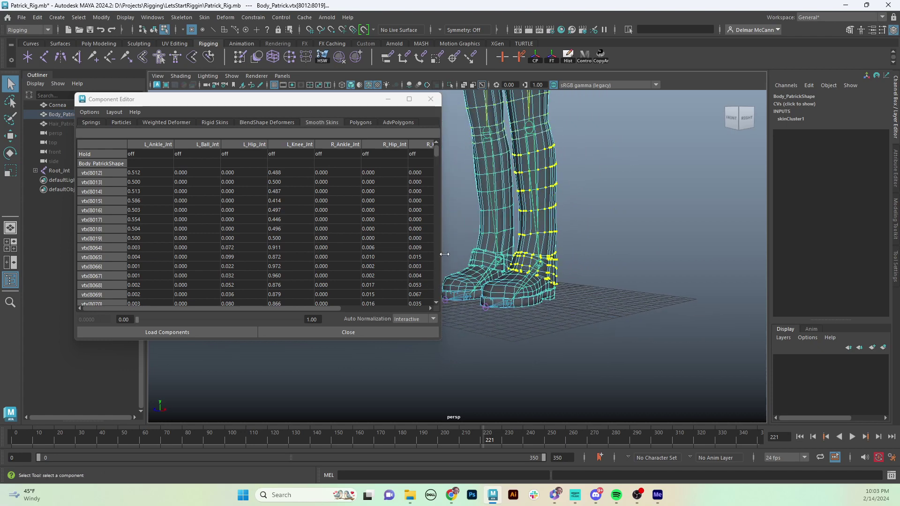
left_click_drag(509, 266, 567, 261, "alt")
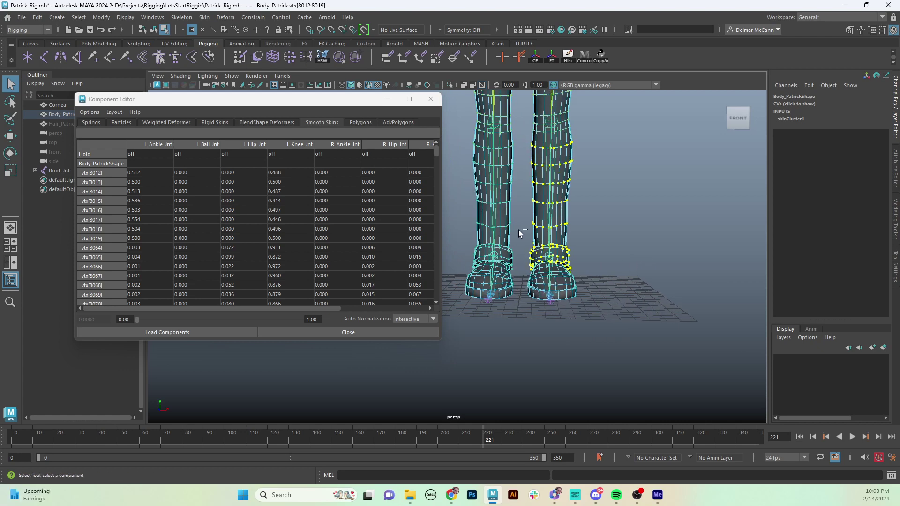
left_click_drag(519, 230, 617, 263, "ctrl")
middle_click_drag(656, 244, 593, 283, "alt")
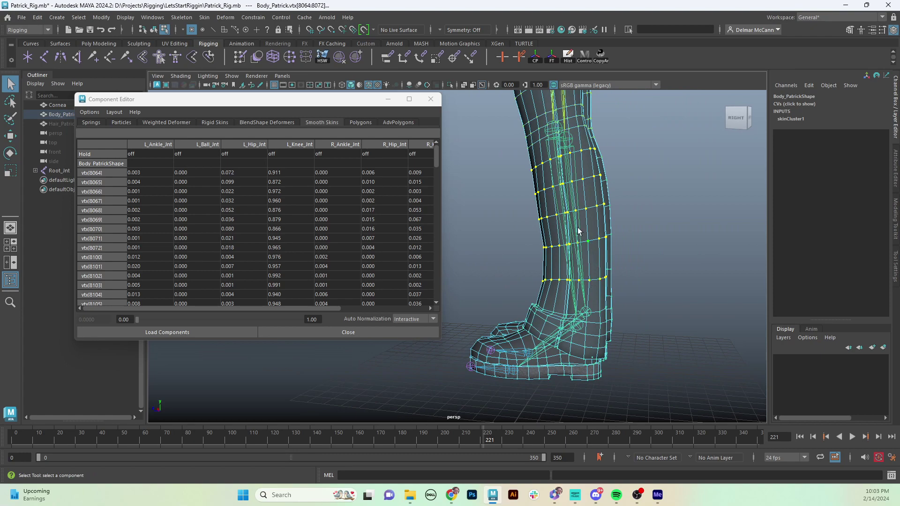
Set the L_Knee_Jnt weights of the selected left shin vertices to 1, excluding the Hold row
left_click_drag(580, 232, 643, 229, "alt")
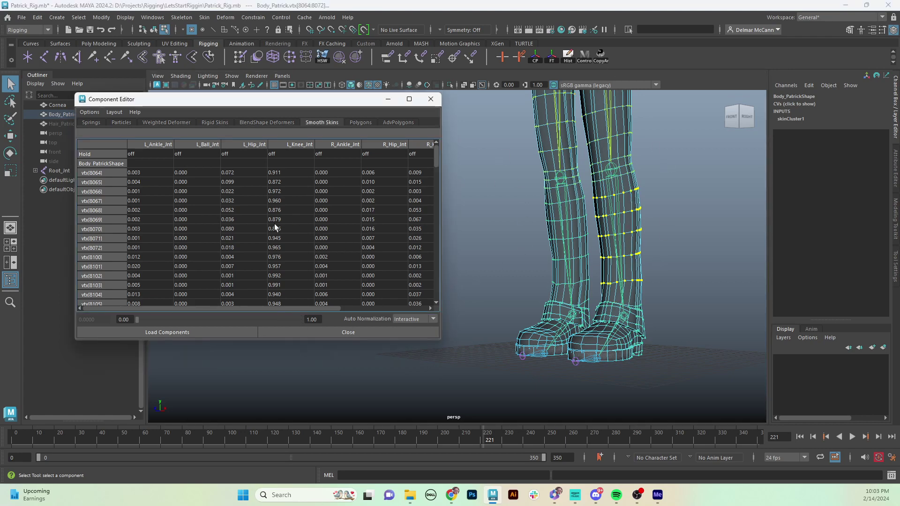
mouse_move(320, 308)
left_mouse_down()
mouse_move(410, 300)
mouse_move(320, 308)
left_mouse_up()
left_click(301, 145)
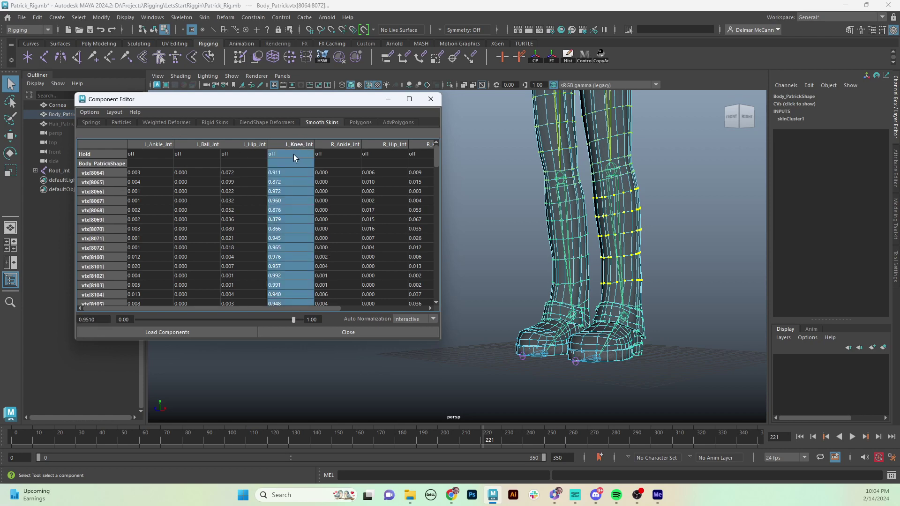
left_click(291, 153, "ctrl")
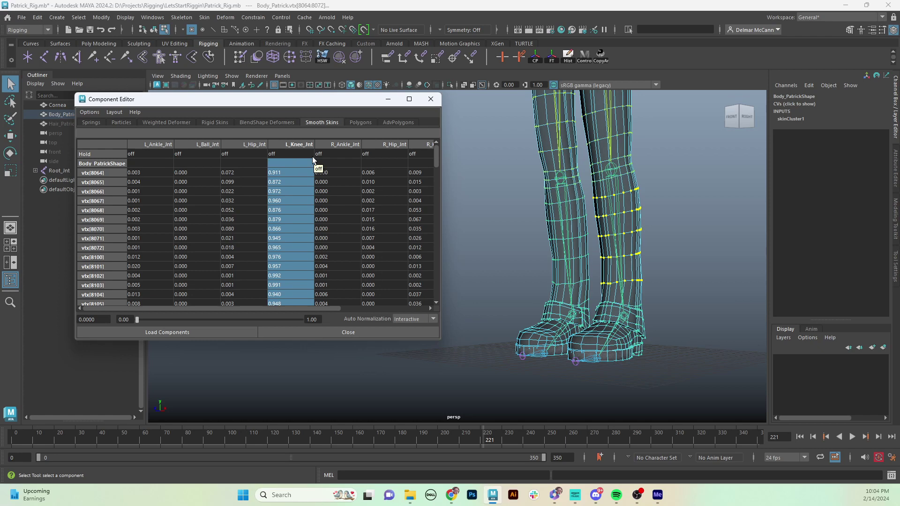
type("1")
key("Return")
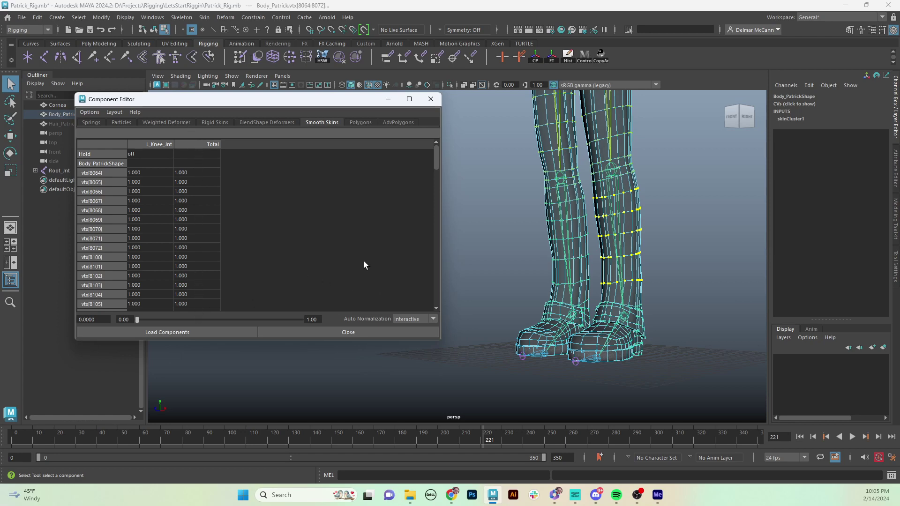
Select the ring of vertices around the left knee, moving the Component Editor clear of the legs
mouse_move(278, 104)
left_mouse_down()
mouse_move(328, 105)
mouse_move(293, 108)
left_mouse_up()
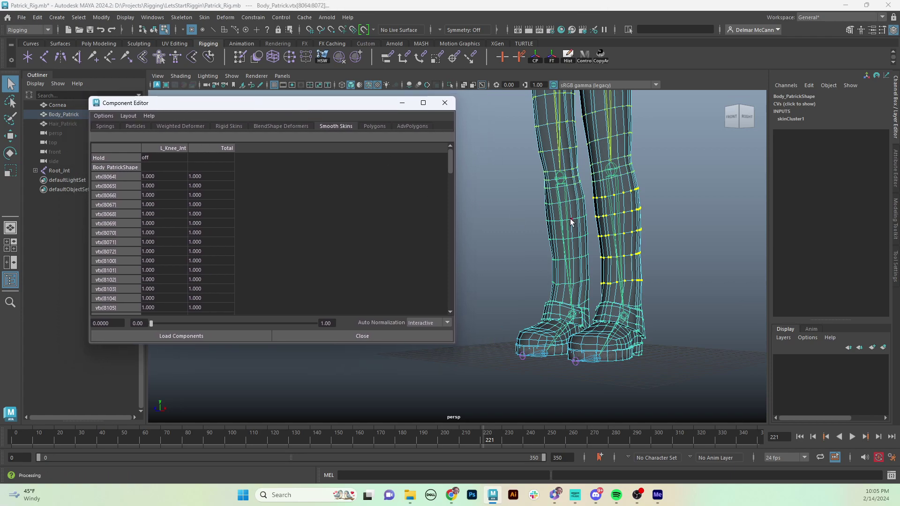
left_click_drag(666, 211, 619, 195, "alt")
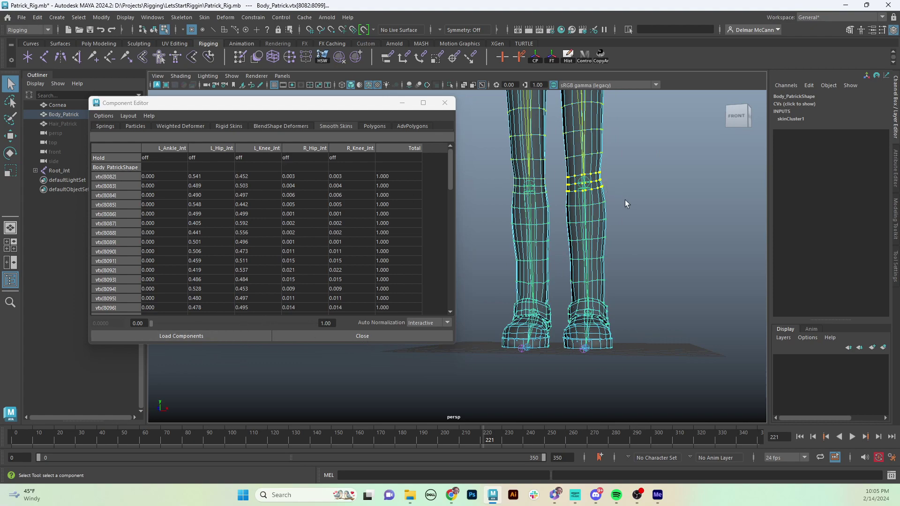
left_click_drag(626, 200, 594, 145, "alt")
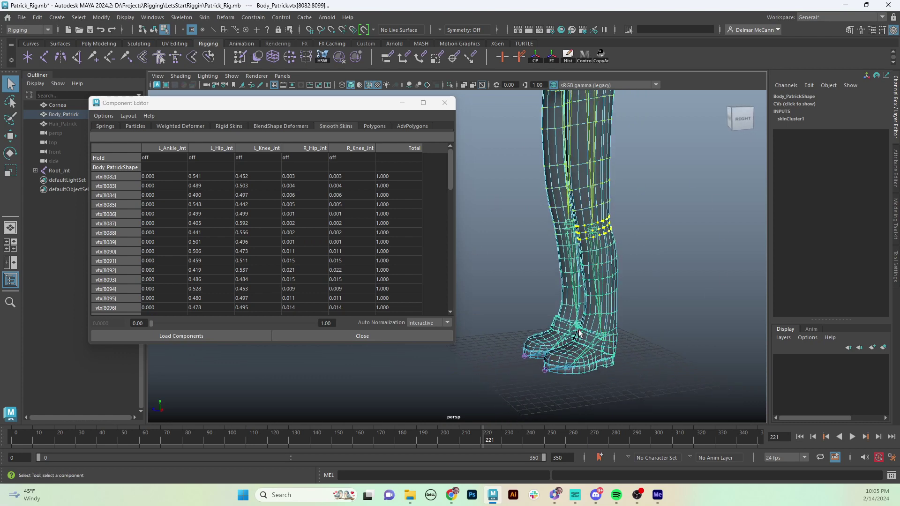
middle_click_drag(553, 256, 589, 293, "alt")
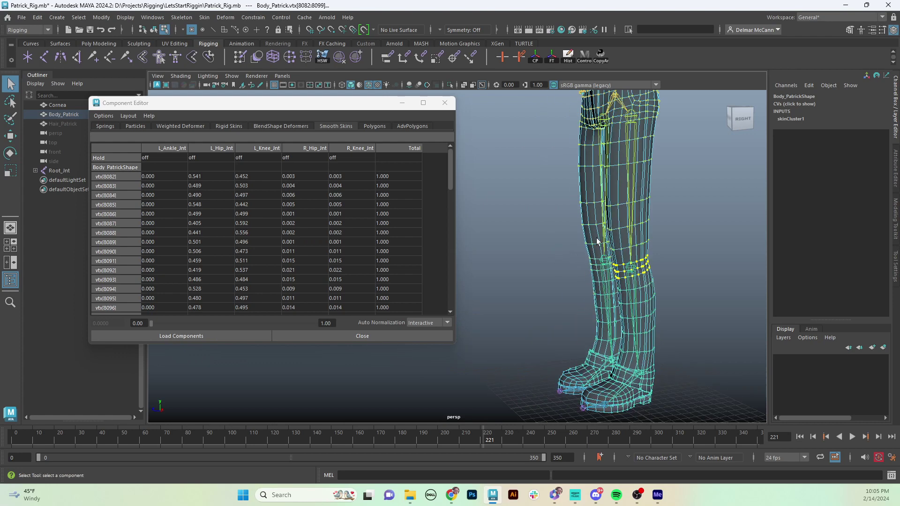
middle_click_drag(586, 215, 606, 281, "alt")
middle_click_drag(633, 207, 634, 177, "alt")
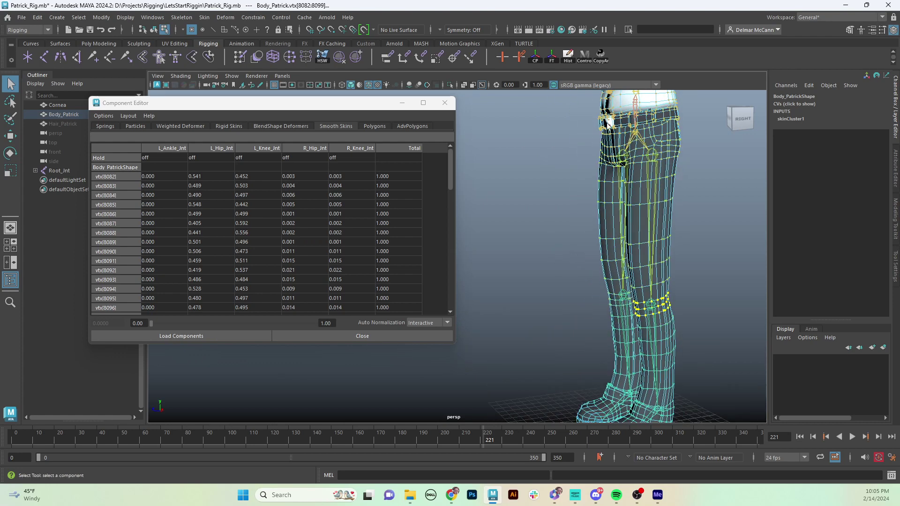
Set the L_Ankle_Jnt, R_Hip_Jnt and R_Knee_Jnt weights of the selected left knee vertices to 0, excluding the Hold row
left_click(359, 148)
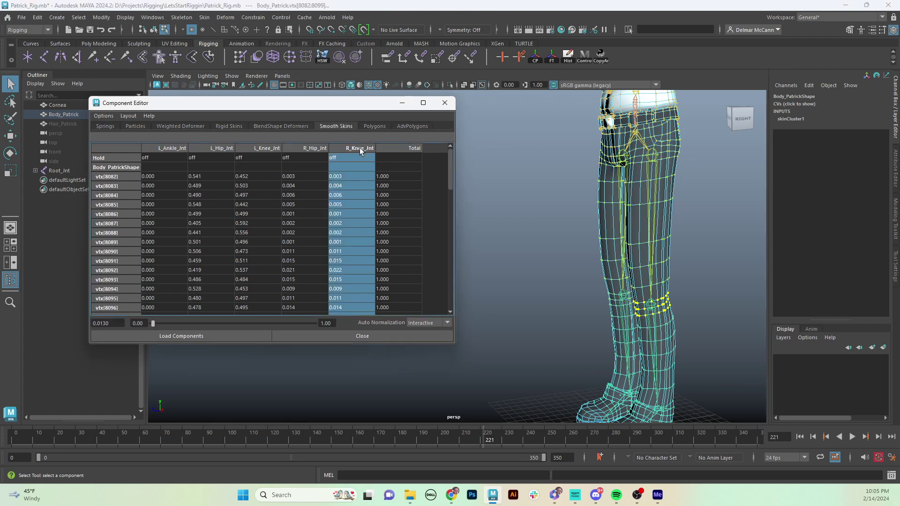
left_click(311, 149, "shift")
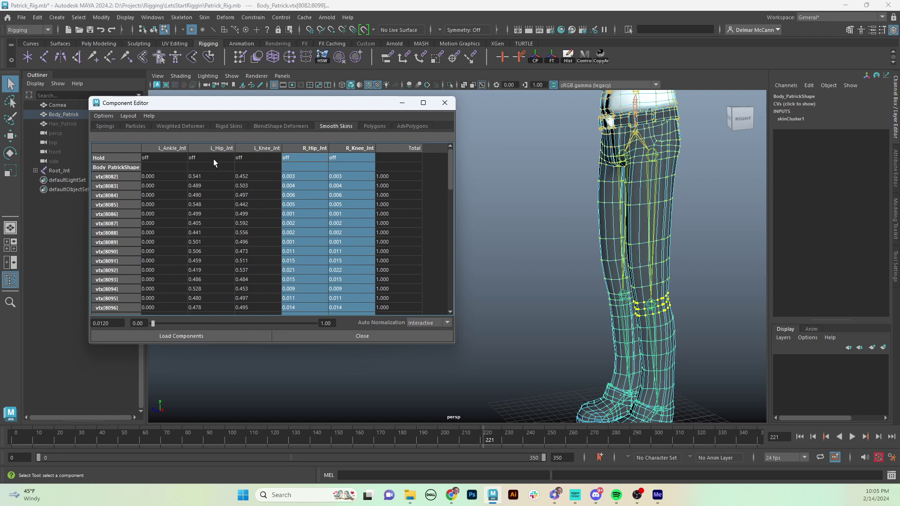
left_click(165, 148, "shift")
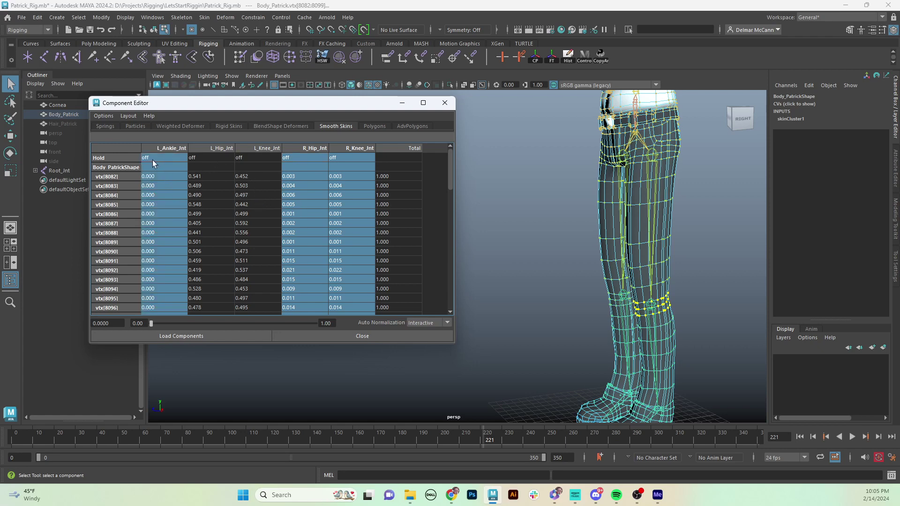
left_click(153, 158, "ctrl")
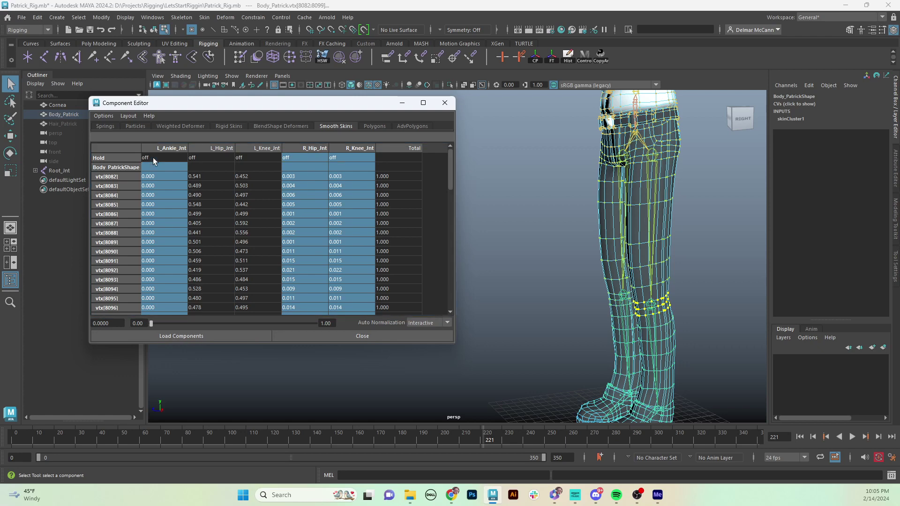
left_click(294, 159, "ctrl")
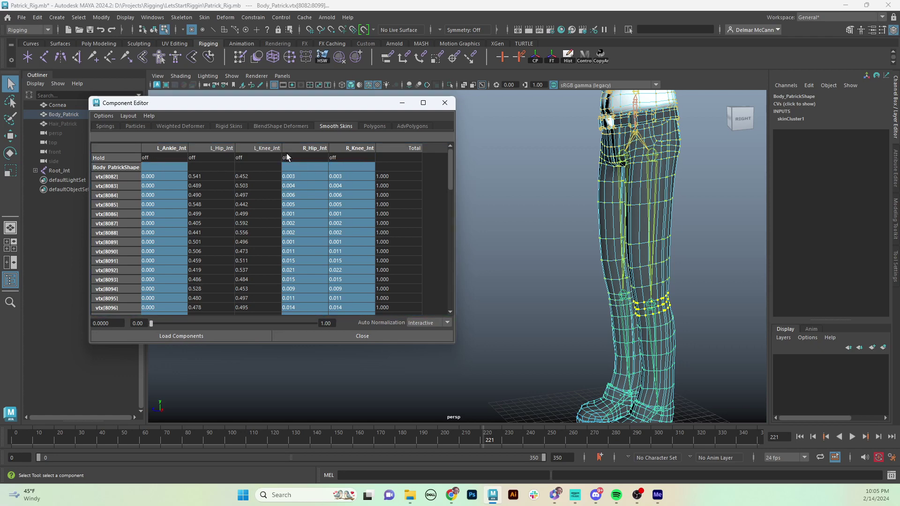
key("Return")
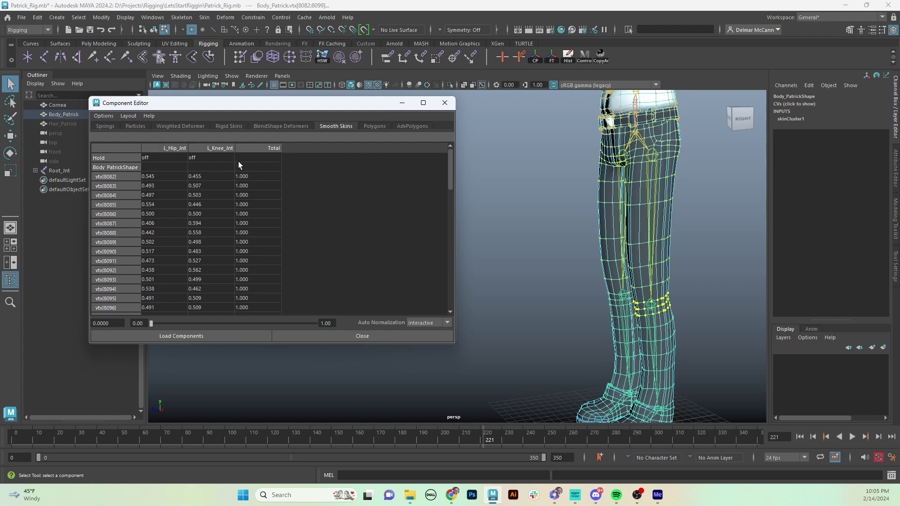
Select the left thigh vertices from below the crotch to just above the knee, leaving out the knee vertices
left_click_drag(681, 224, 709, 212, "alt")
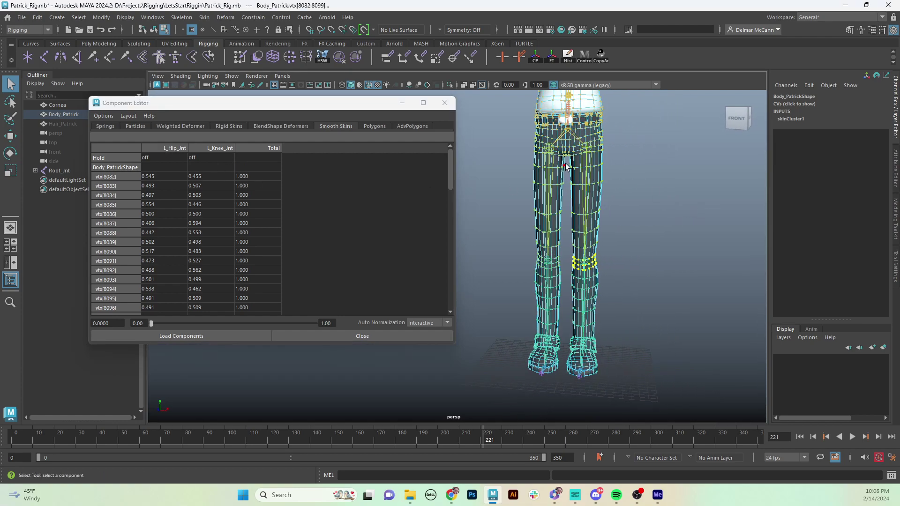
left_click_drag(568, 163, 507, 207)
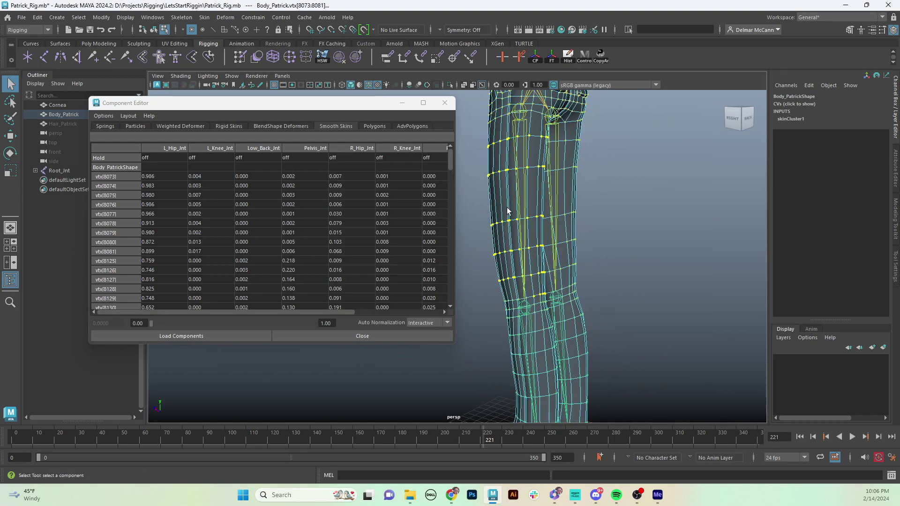
left_click_drag(568, 316, 569, 316, "ctrl")
middle_click_drag(576, 298, 666, 242, "alt")
mouse_move(666, 242)
left_mouse_down("alt")
mouse_move(648, 243)
mouse_move(706, 213)
mouse_move(660, 257)
left_mouse_up("alt")
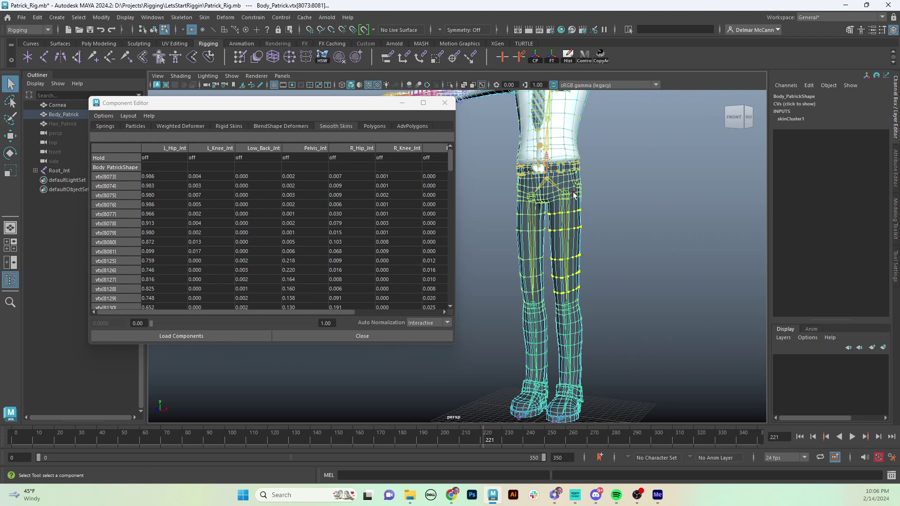
Set the L_Hip_Jnt weights of the selected left thigh vertices to 1, excluding the Hold row
left_click(171, 148)
left_click(169, 157, "ctrl")
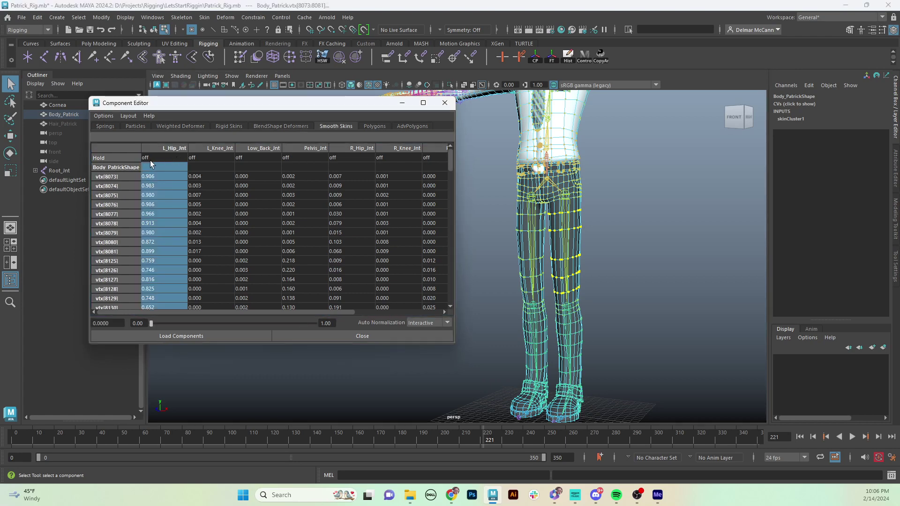
type("1")
key("Return")
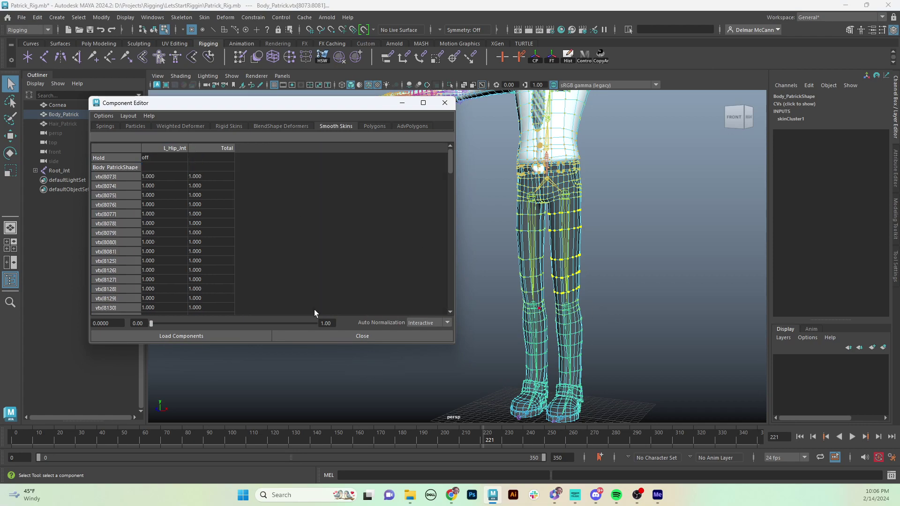
Select the vertices of the belt and upper trousers down to the crotch
middle_click_drag(628, 199, 638, 235, "alt")
left_click_drag(615, 221, 575, 243, "alt")
right_click_drag(575, 244, 665, 234, "alt")
middle_click_drag(663, 235, 704, 228, "alt")
left_click_drag(665, 234, 646, 236, "alt")
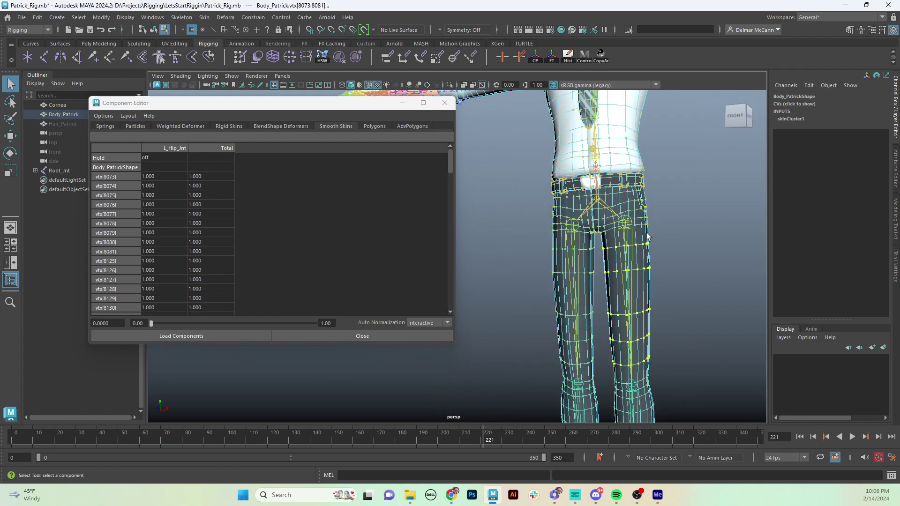
middle_click_drag(643, 219, 620, 244, "alt")
left_click_drag(624, 240, 651, 233, "alt")
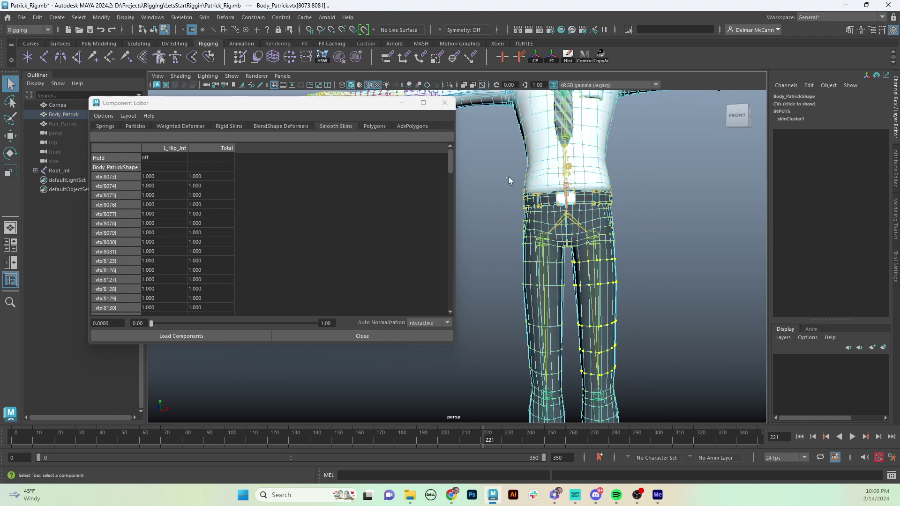
left_click_drag(505, 177, 663, 253)
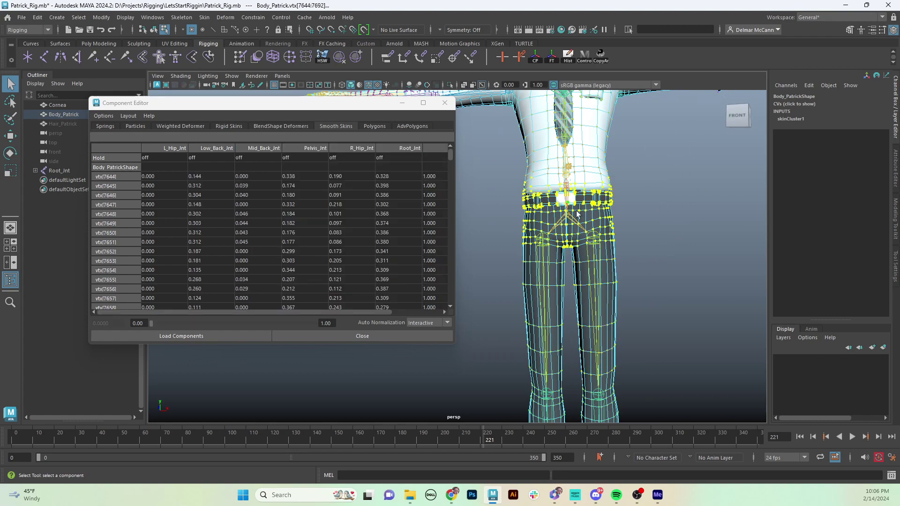
Set the Mid_Back_Jnt weights of the selected belt and upper trouser vertices to 0, excluding the Hold row
mouse_move(622, 214)
left_mouse_down("alt")
mouse_move(640, 207)
mouse_move(597, 215)
mouse_move(607, 248)
mouse_move(647, 227)
mouse_move(678, 227)
mouse_move(609, 216)
left_mouse_up("alt")
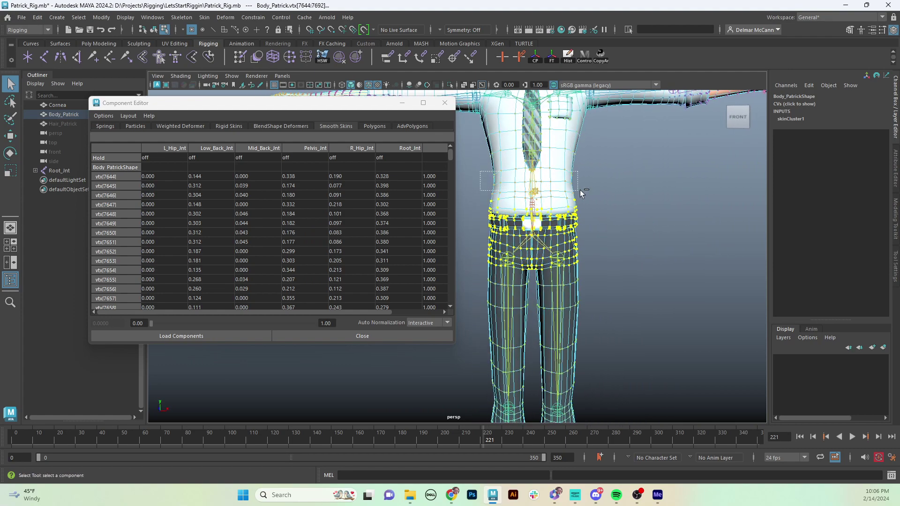
left_click_drag(620, 219, 582, 223, "alt")
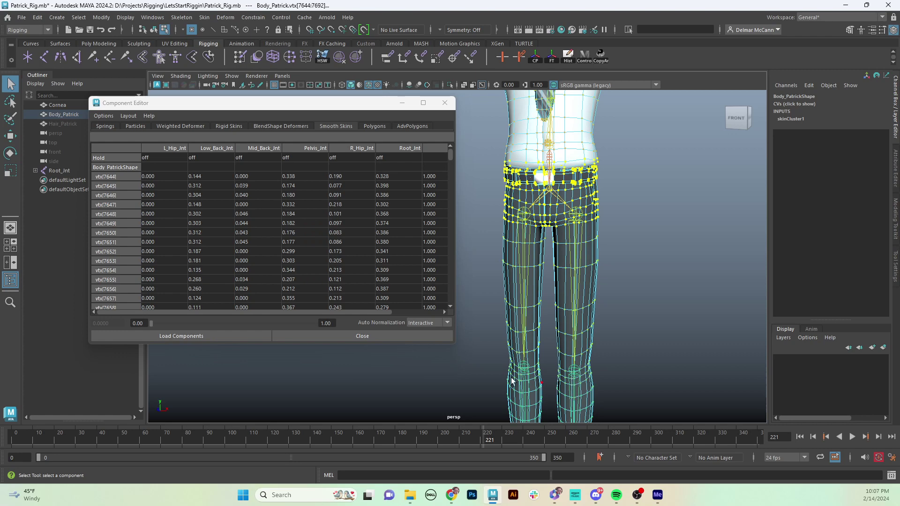
middle_click_drag(589, 264, 596, 324, "alt")
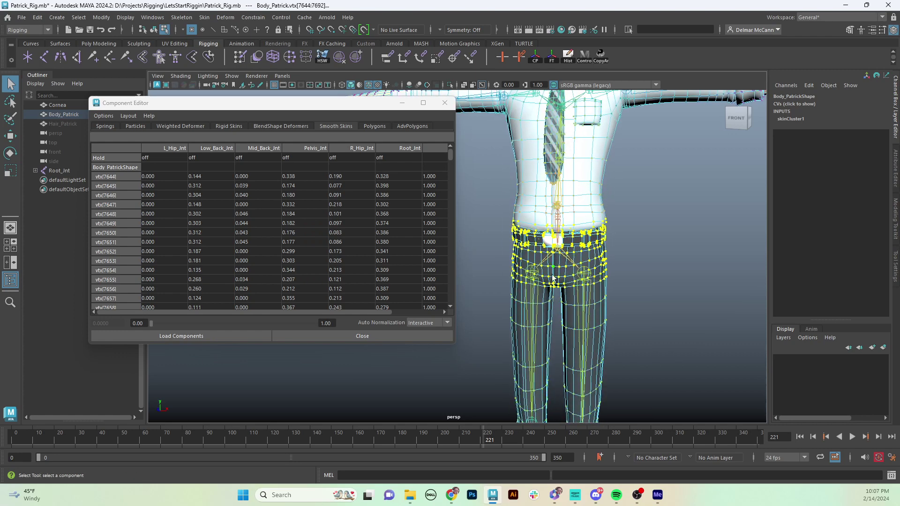
left_click_drag(587, 258, 598, 264, "alt")
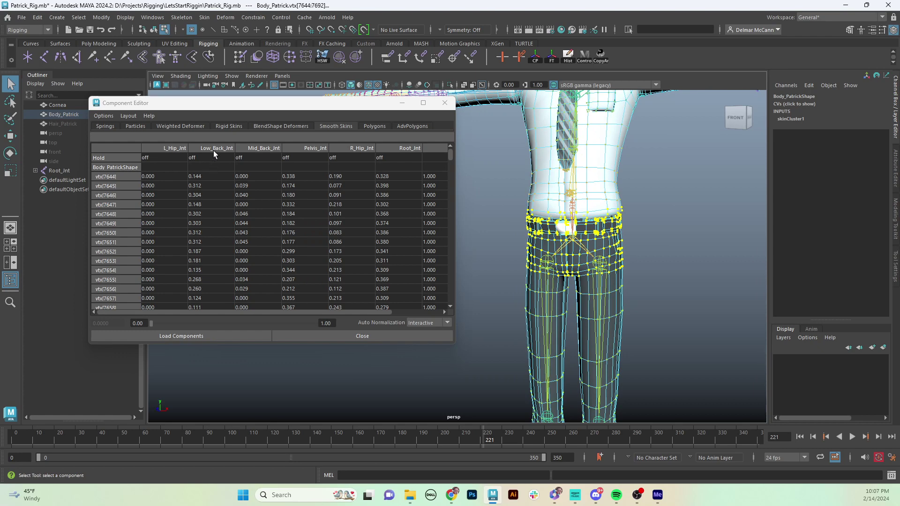
left_click(261, 147)
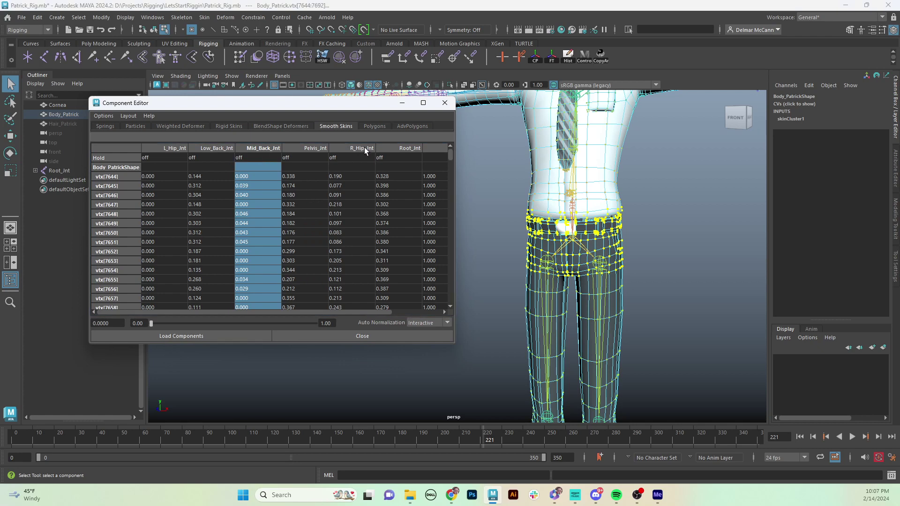
left_click_drag(350, 313, 283, 308)
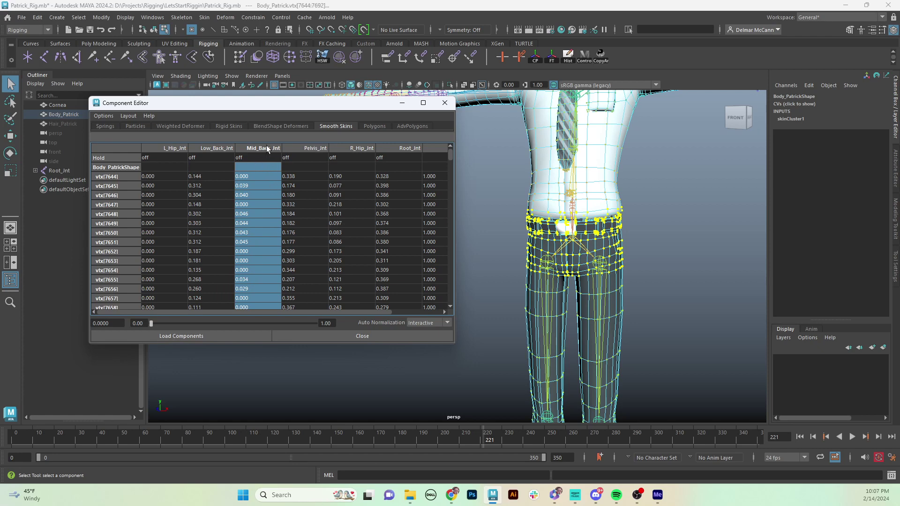
type("0")
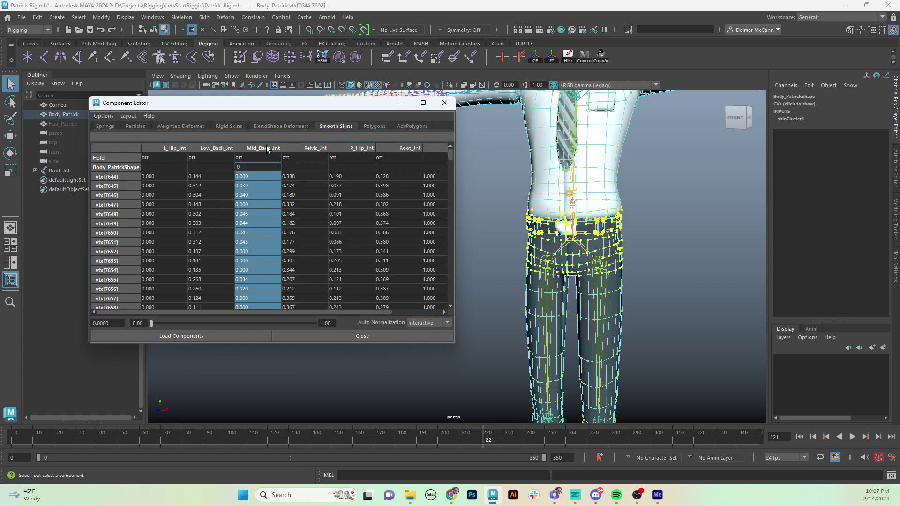
key("Return")
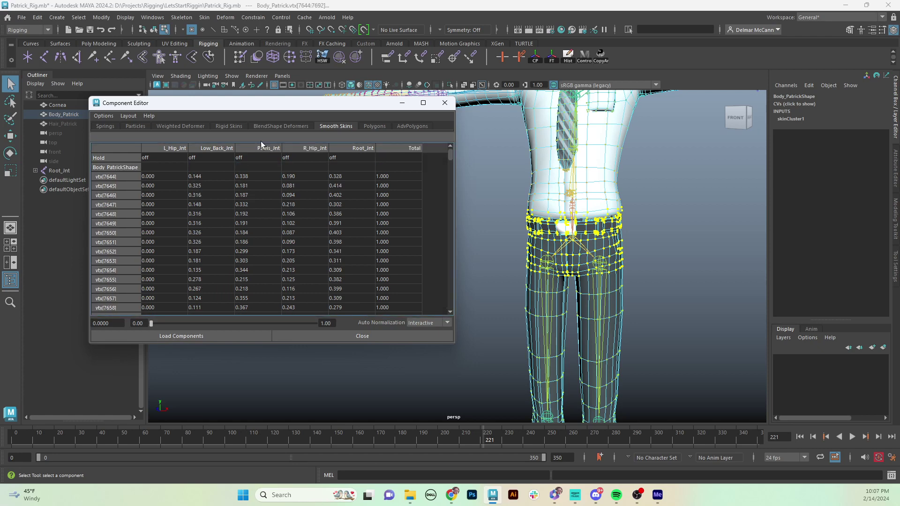
Clear the belt and trouser selection and select the lower shirt vertices between the tie's tip and the belt
middle_click_drag(655, 251, 657, 219, "alt")
left_click_drag(657, 219, 683, 263, "alt")
left_click(697, 248)
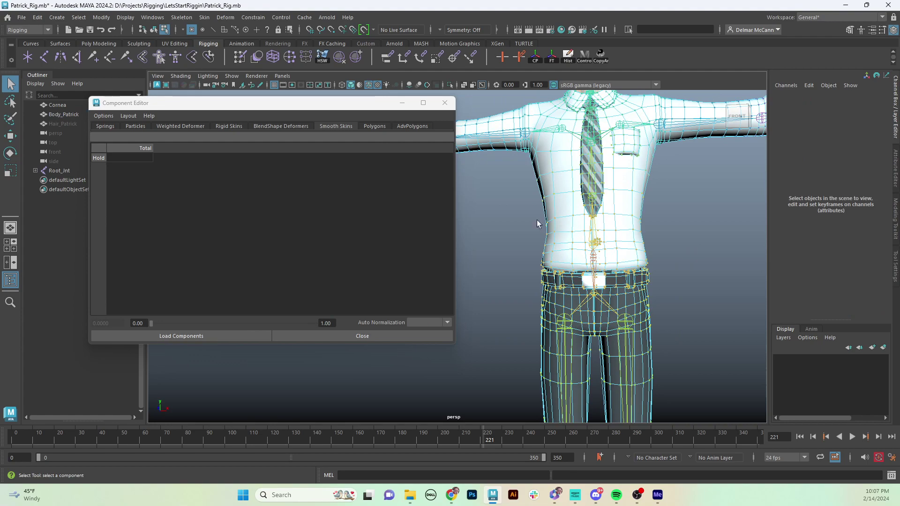
left_click_drag(532, 210, 692, 247)
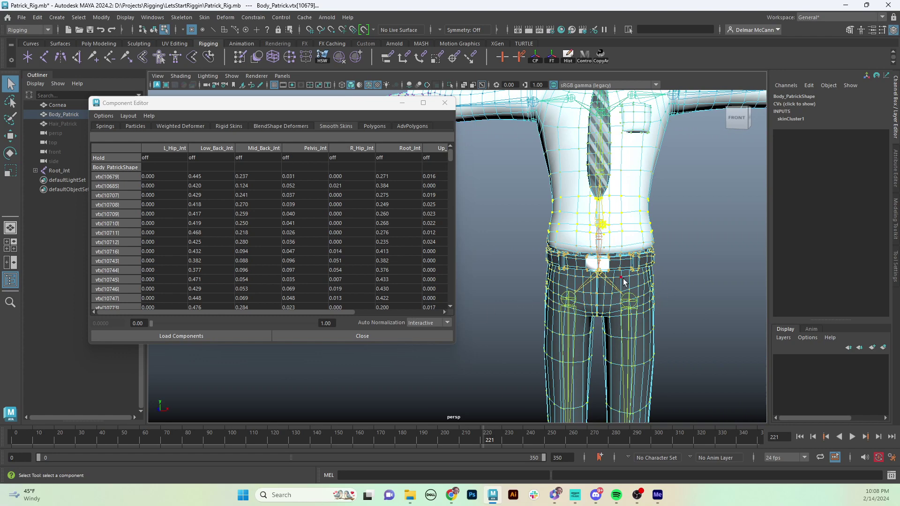
left_click_drag(623, 279, 645, 269, "alt")
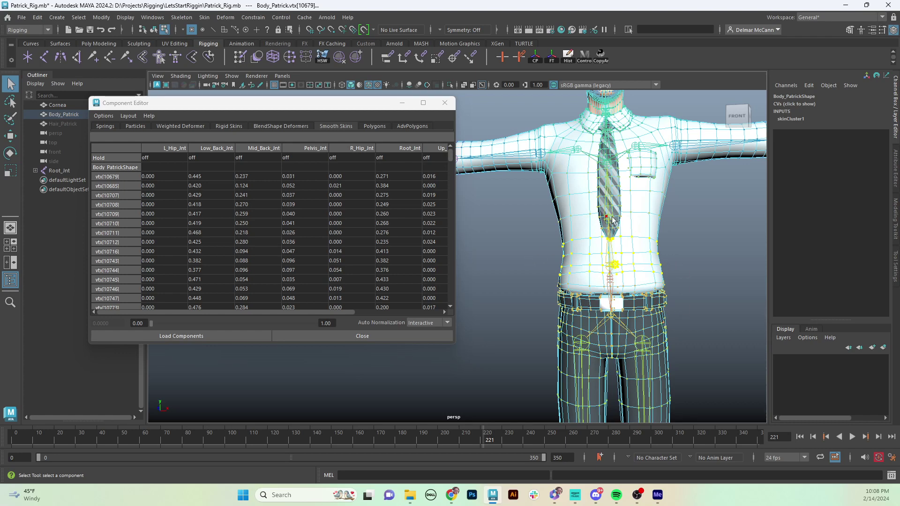
left_click_drag(642, 233, 540, 215, "alt")
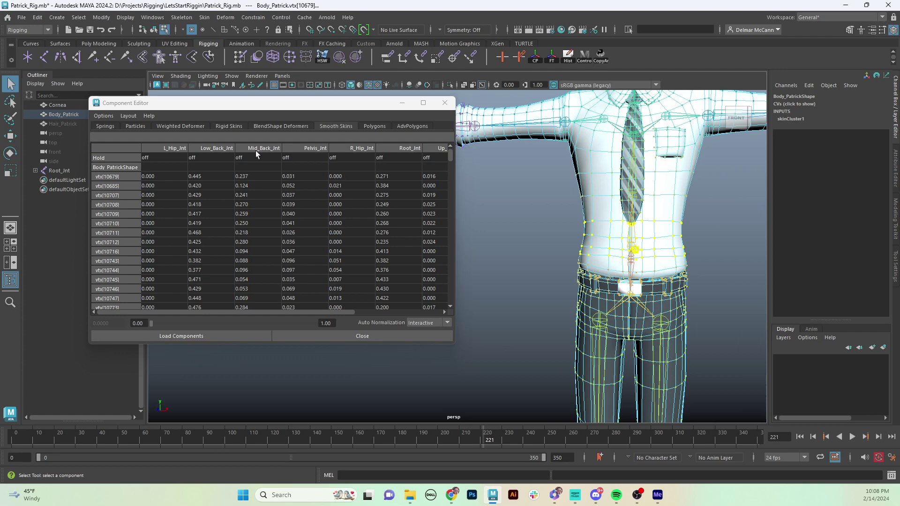
Set the L_Hip_Jnt, Pelvis_Jnt and R_Hip_Jnt weights of the selected lower shirt vertices to 0, excluding the Hold row
left_click(167, 149)
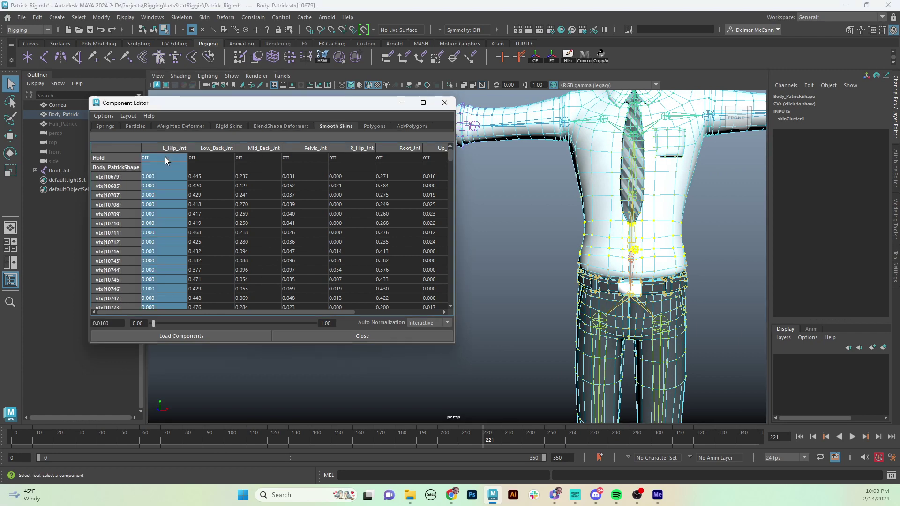
left_click(358, 150)
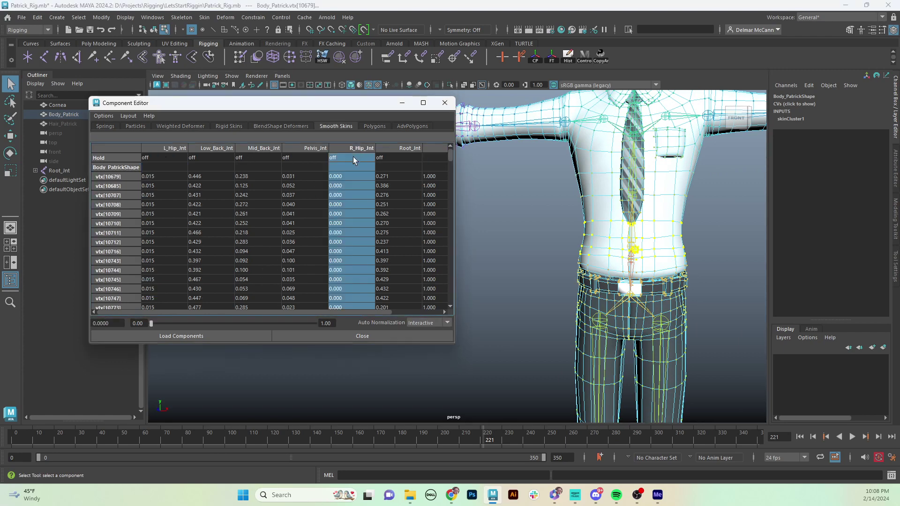
left_click(175, 149, "ctrl")
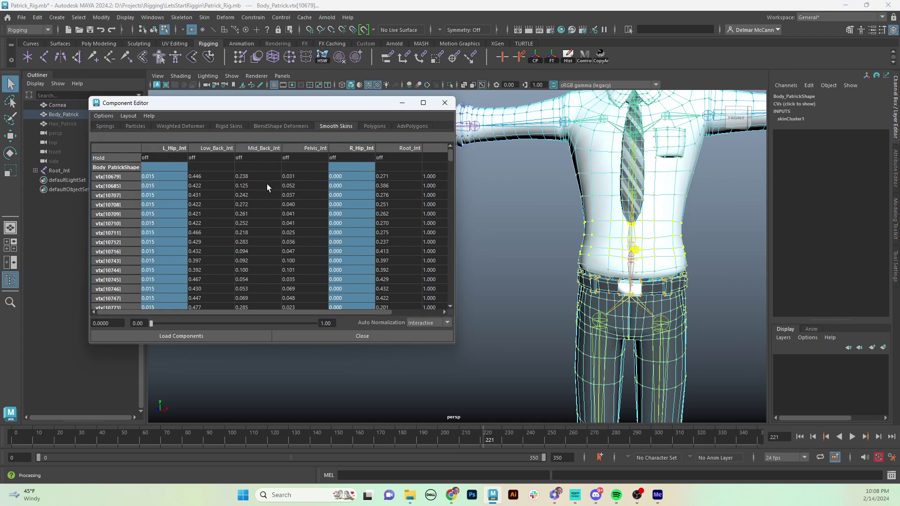
left_click(303, 148, "ctrl")
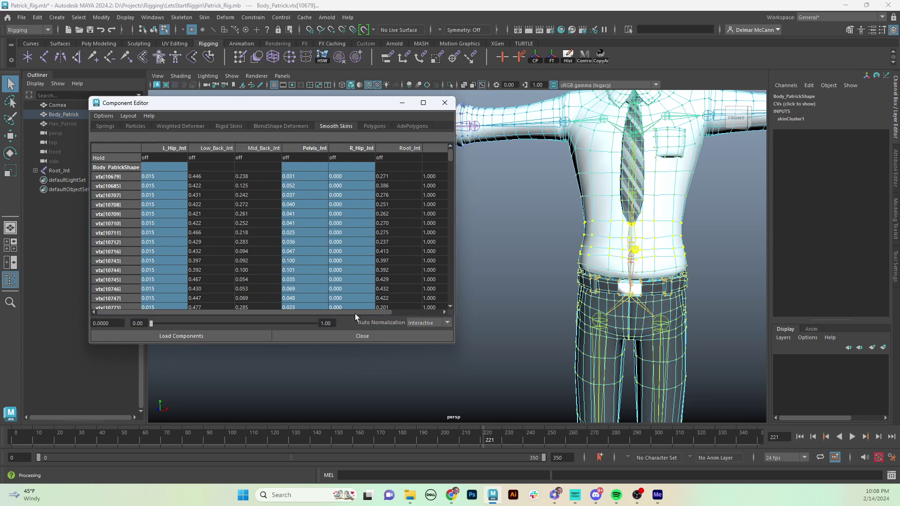
left_click_drag(356, 313, 276, 300)
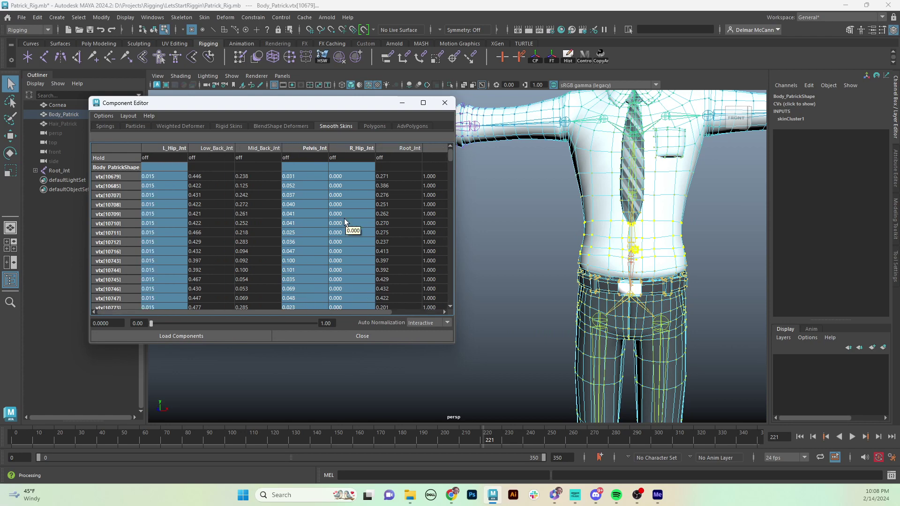
type("0")
key("Return")
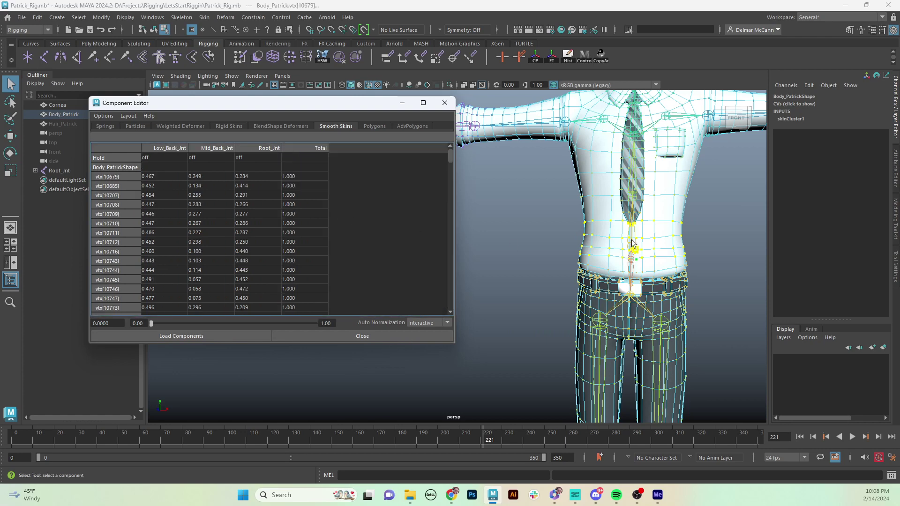
Select the mid-torso shirt and lower tie vertices below the chest pocket, leaving the pocket's own vertices out of the selection
left_click_drag(635, 258, 628, 257, "alt")
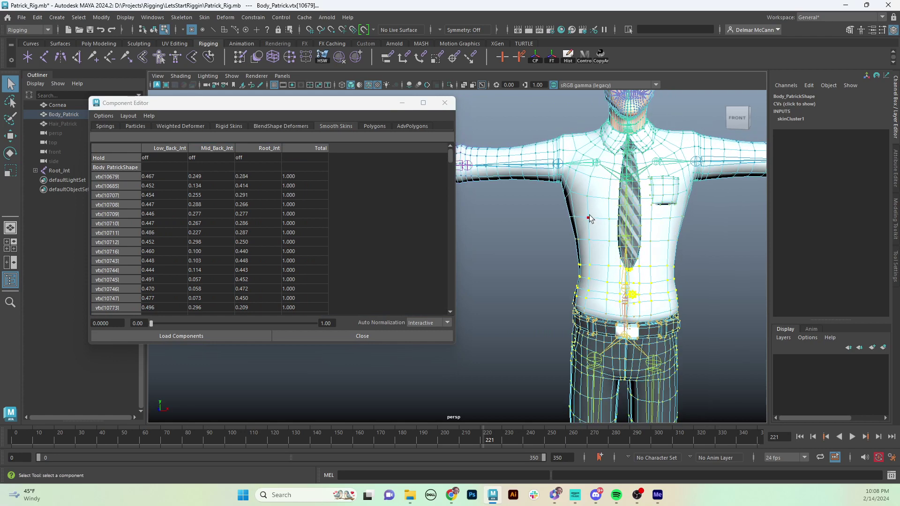
middle_click_drag(591, 216, 566, 220, "alt")
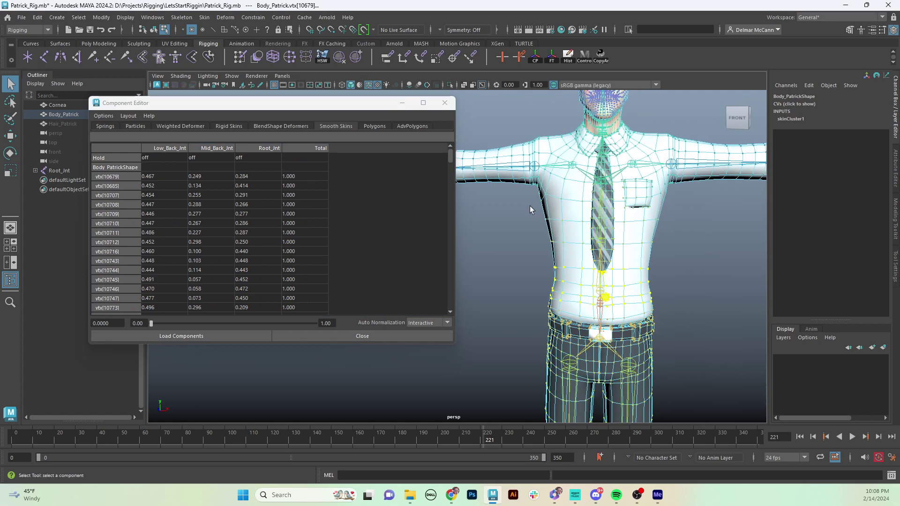
left_click_drag(530, 206, 672, 257)
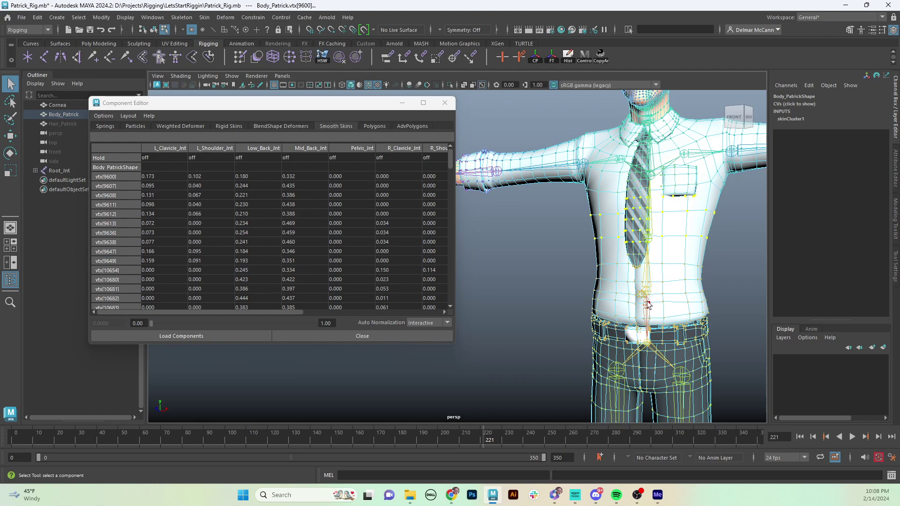
mouse_move(671, 260)
left_mouse_down("alt")
mouse_move(689, 263)
mouse_move(632, 265)
mouse_move(674, 262)
left_mouse_up("alt")
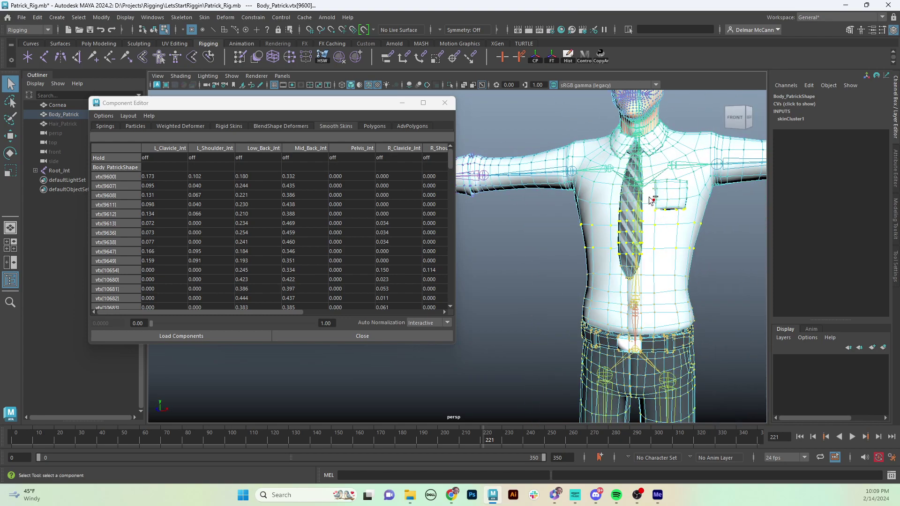
left_click_drag(686, 210, 716, 221, "ctrl")
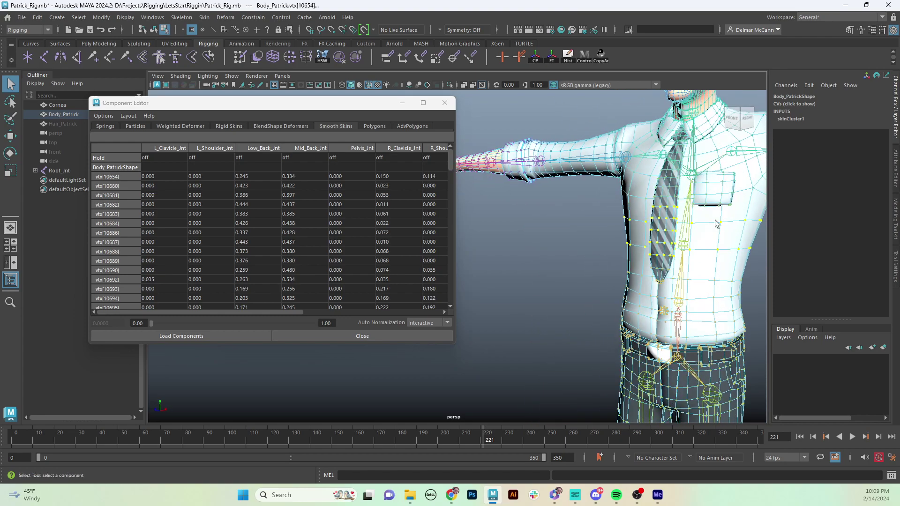
Set the selected mid-torso vertices' weights to 0 for both clavicle joints, both shoulder joints and Root_Jnt, excluding the Hold row
middle_click_drag(716, 220, 603, 221, "alt")
left_click_drag(604, 225, 573, 223, "alt")
left_click_drag(642, 225, 716, 242, "alt")
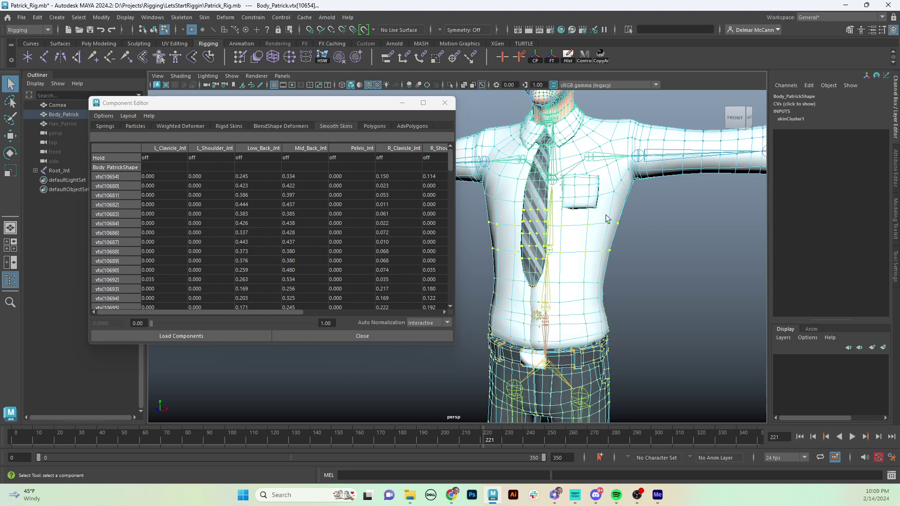
left_click_drag(576, 244, 631, 218, "alt")
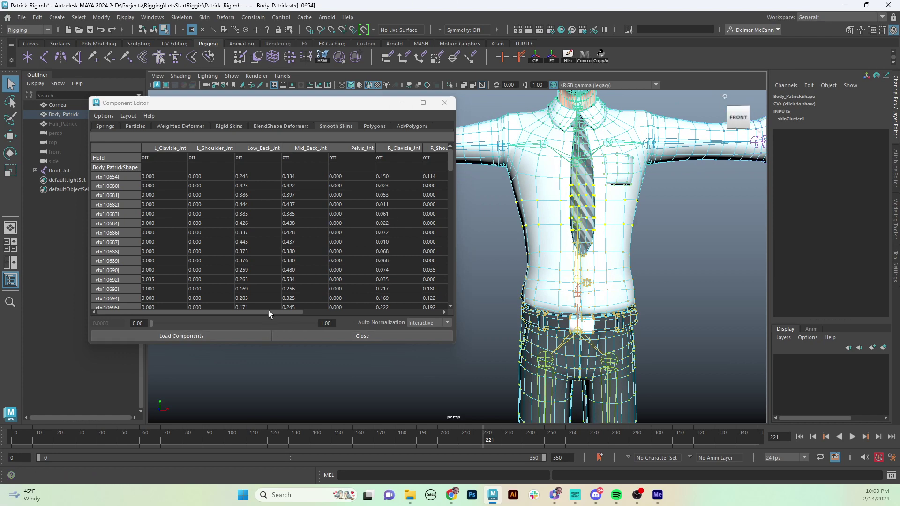
mouse_move(677, 269)
left_mouse_down("alt")
mouse_move(685, 253)
mouse_move(677, 260)
left_mouse_up("alt")
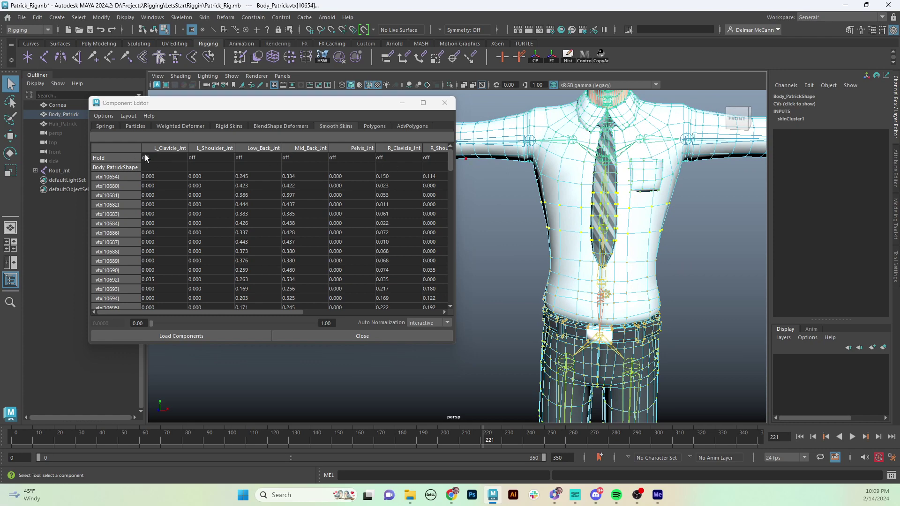
left_click(167, 147)
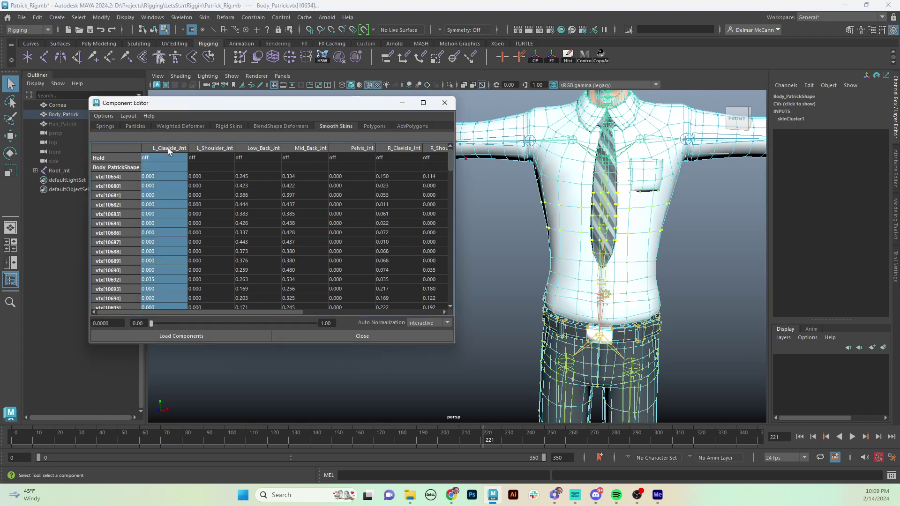
left_click(207, 148)
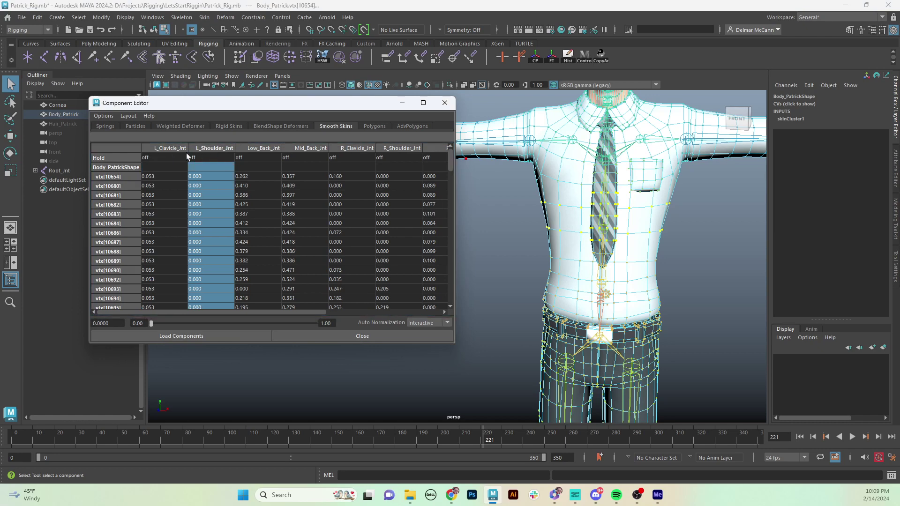
left_click(169, 148, "shift")
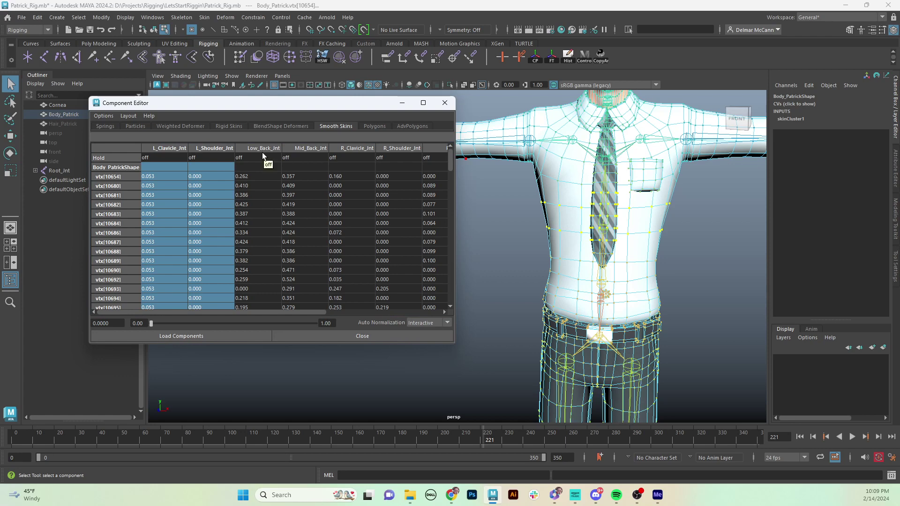
left_click(355, 147, "ctrl")
left_click(398, 149, "ctrl")
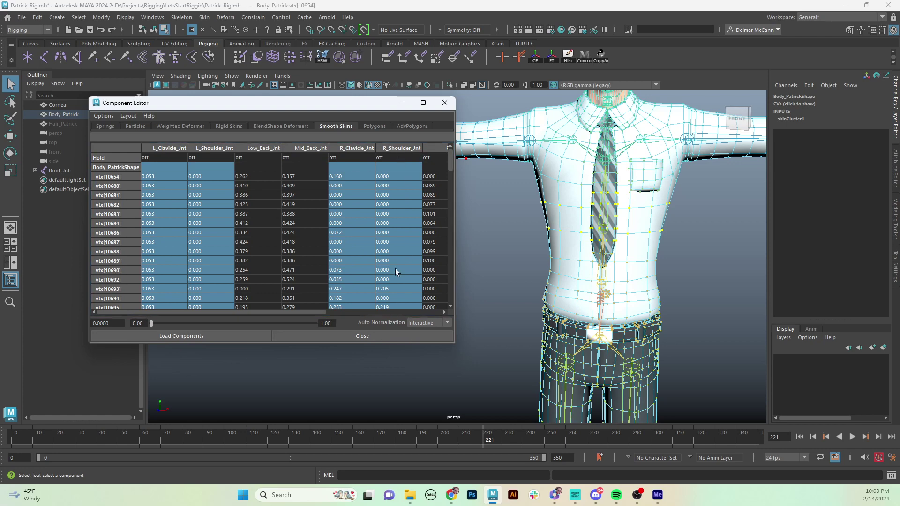
left_click_drag(311, 310, 424, 297)
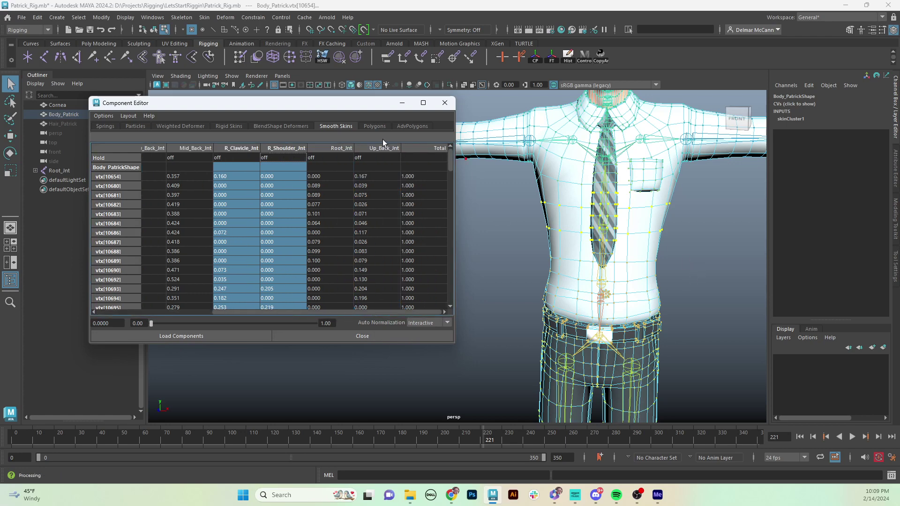
left_click(337, 149, "ctrl")
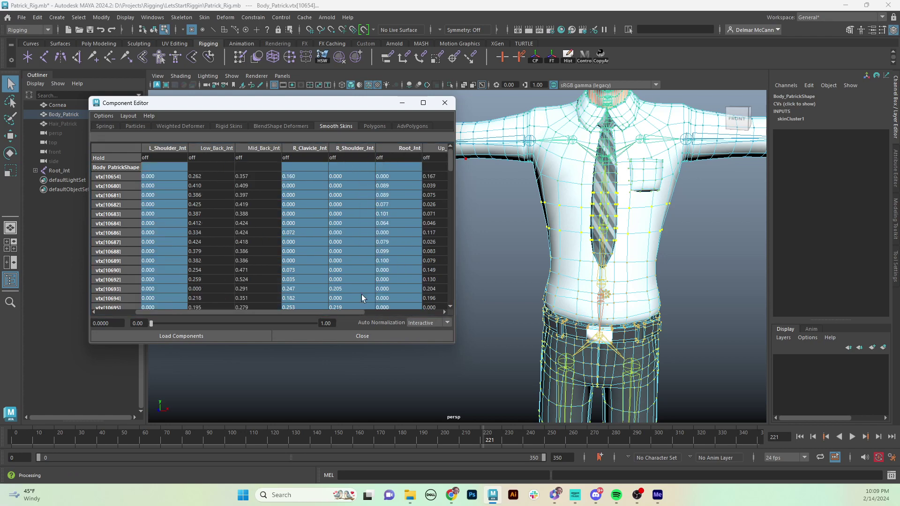
left_click_drag(329, 313, 153, 319)
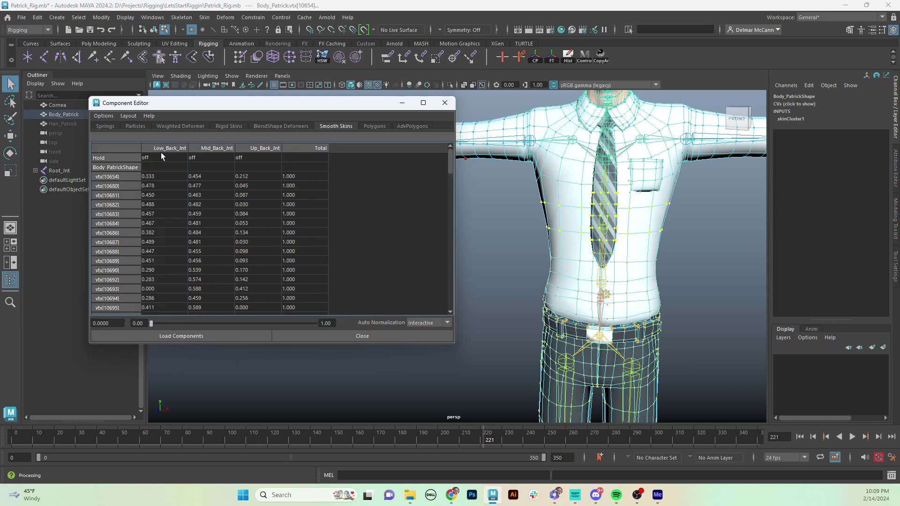
Clear the selection of the mid-torso vertices
middle_click_drag(613, 246, 643, 305, "alt")
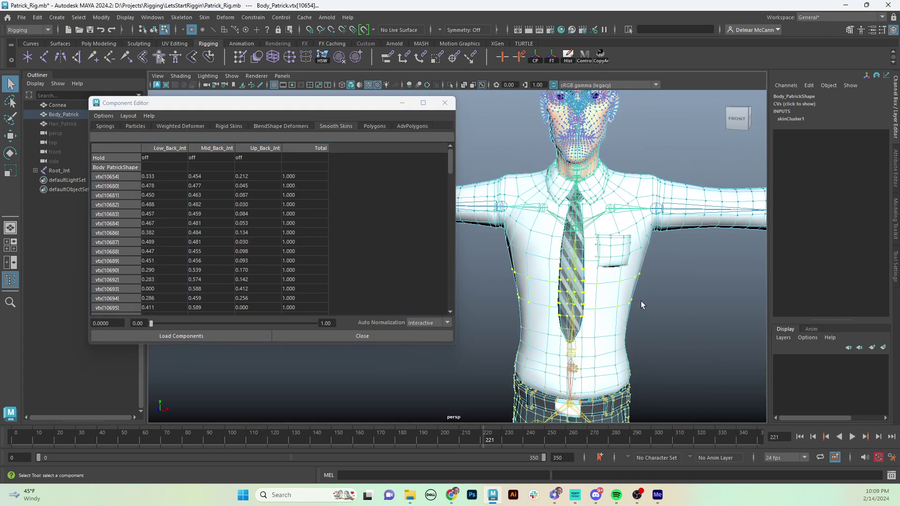
mouse_move(643, 305)
left_mouse_down("alt")
mouse_move(626, 300)
mouse_move(640, 291)
left_mouse_up("alt")
left_click(680, 287)
Examine the mesh and joint placement of the upper body, left arm and hand from several angles
middle_click_drag(627, 261, 627, 288, "alt")
right_click_drag(628, 288, 635, 283, "alt")
left_click_drag(635, 284, 628, 281, "alt")
middle_click_drag(620, 277, 623, 267, "alt")
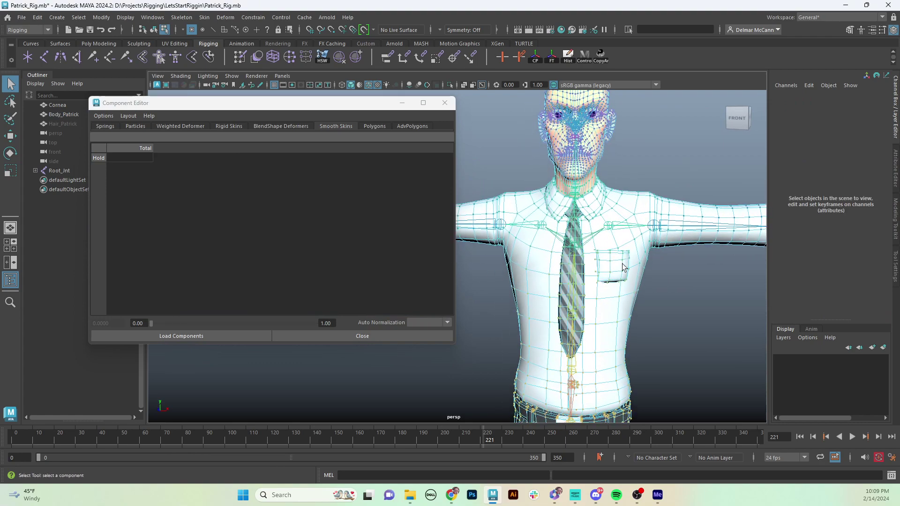
left_click_drag(623, 268, 600, 258, "alt")
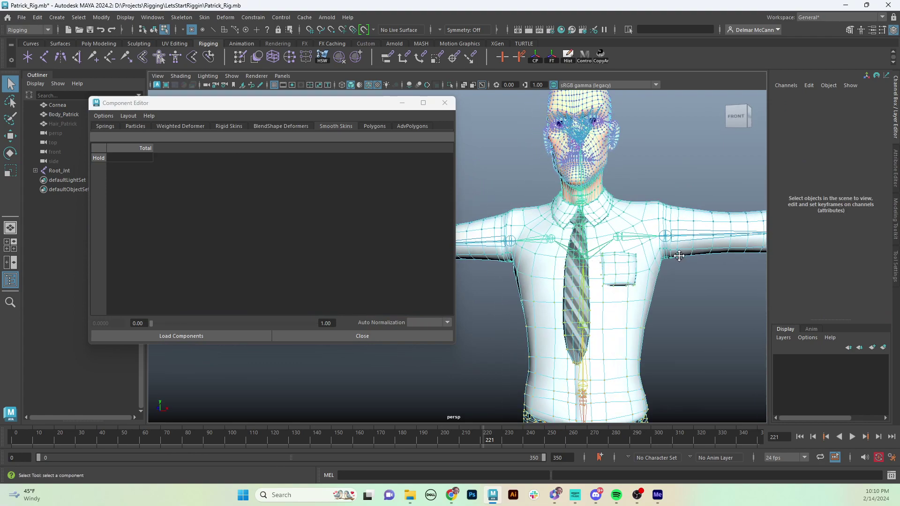
middle_click_drag(679, 256, 615, 263, "alt")
right_click_drag(615, 263, 547, 267, "alt")
middle_click_drag(626, 272, 585, 275, "alt")
left_click_drag(585, 275, 578, 268, "alt")
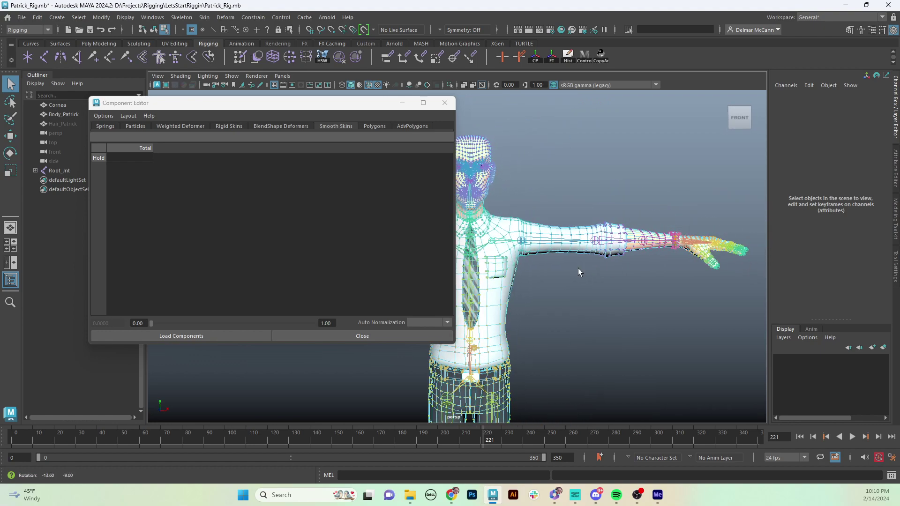
middle_click_drag(537, 274, 647, 249, "alt")
right_click_drag(624, 250, 641, 249, "alt")
left_click_drag(641, 249, 615, 252, "alt")
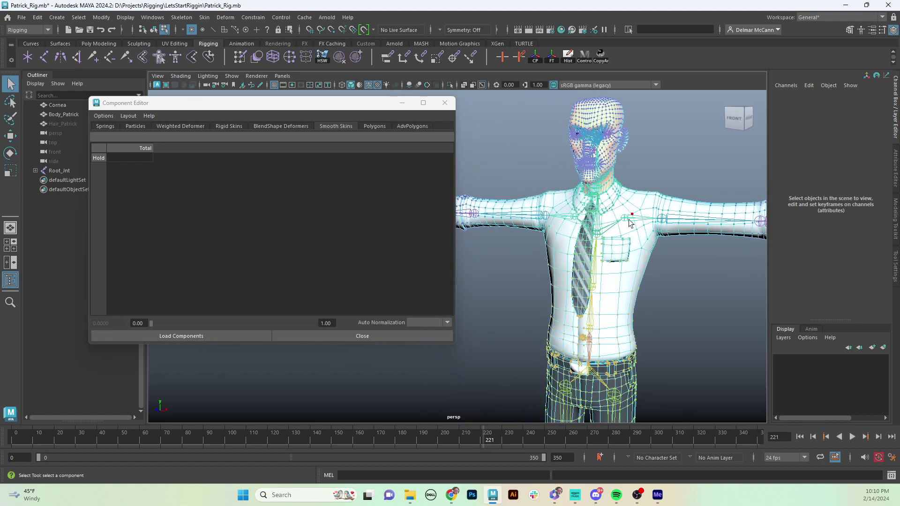
middle_click_drag(631, 224, 634, 244, "alt")
left_click_drag(634, 243, 600, 242, "alt")
middle_click_drag(600, 241, 464, 215, "alt")
middle_click_drag(671, 236, 648, 223, "alt")
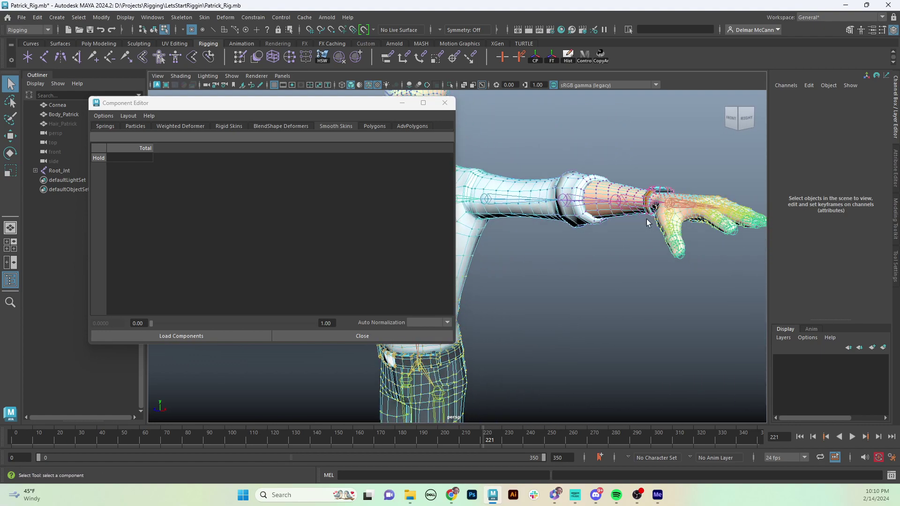
left_click_drag(648, 224, 572, 228, "alt")
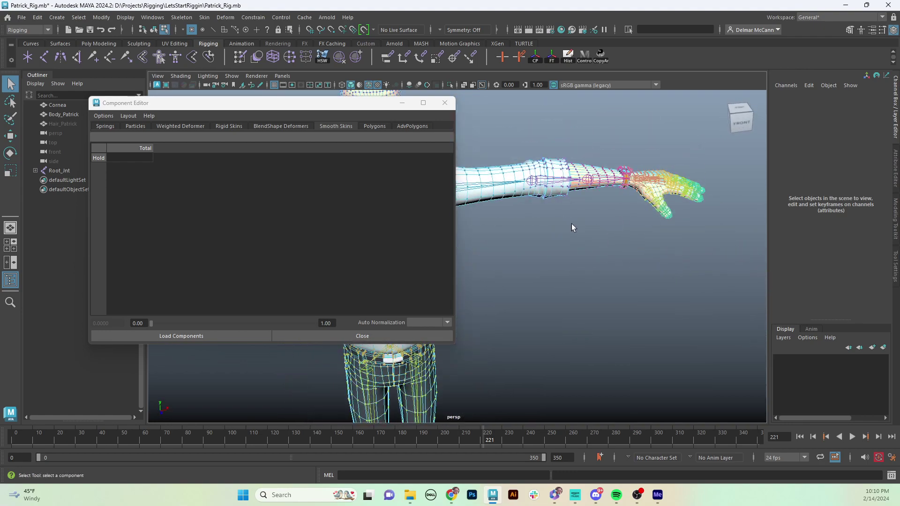
middle_click_drag(572, 228, 655, 135, "alt")
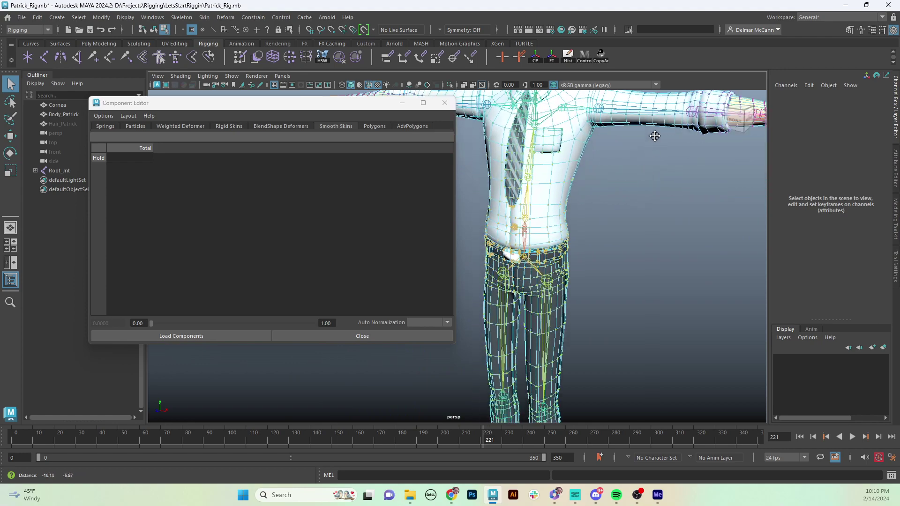
left_click_drag(617, 206, 645, 272, "alt")
middle_click_drag(645, 272, 637, 285, "alt")
right_click_drag(636, 285, 750, 269, "alt")
middle_click_drag(750, 269, 657, 254, "alt")
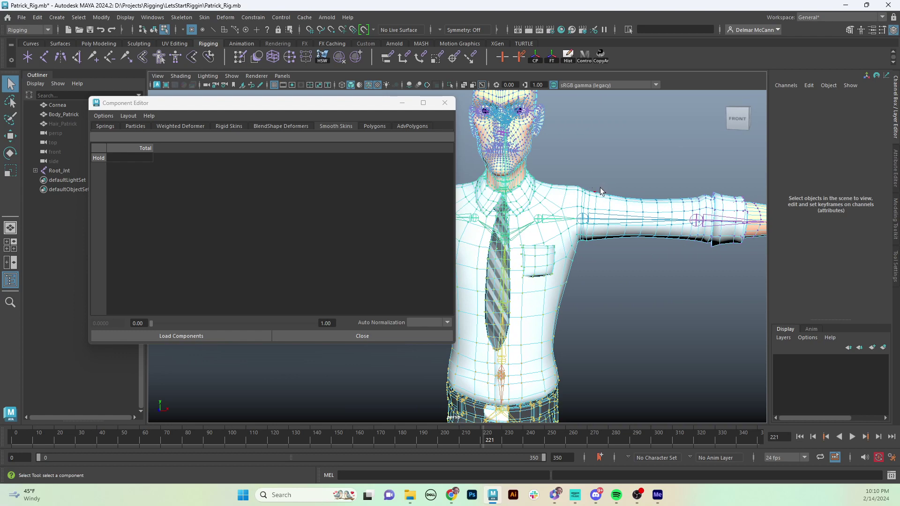
Select the left upper arm sleeve vertices between the shoulder and elbow joints
middle_click_drag(601, 187, 583, 154, "alt")
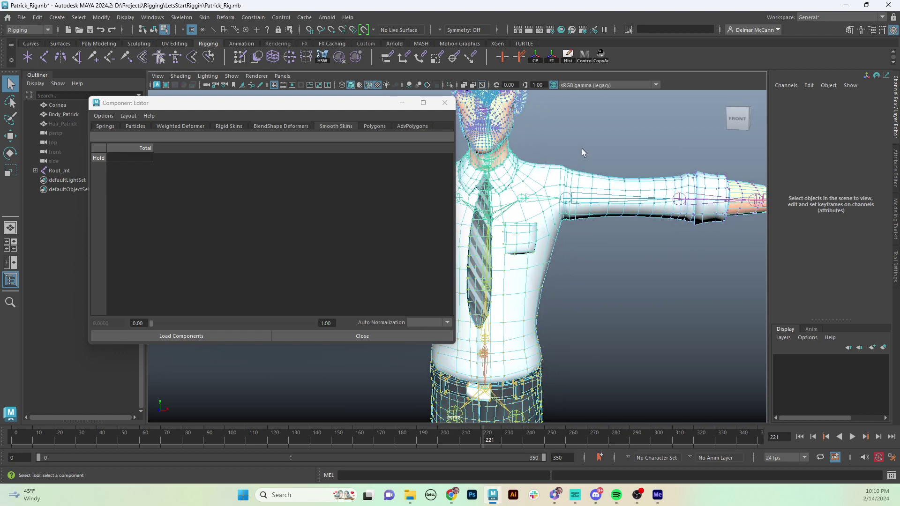
left_click_drag(583, 149, 658, 244)
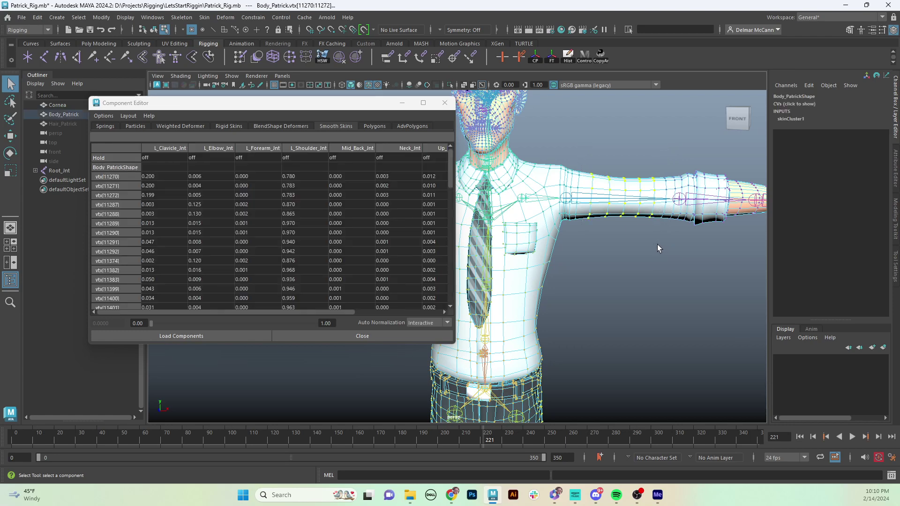
middle_click_drag(621, 232, 632, 234, "alt")
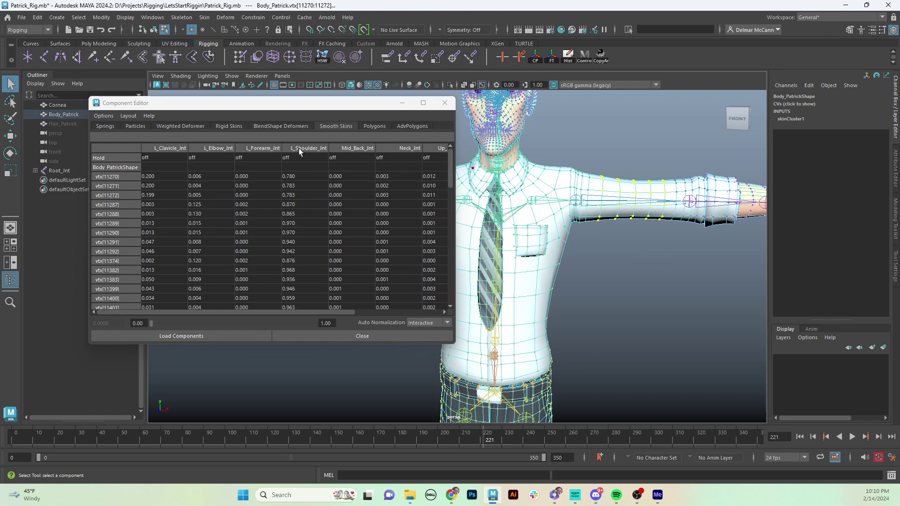
Try to set the selected left upper arm vertices' L_Shoulder_Jnt weights to 0, excluding the Hold row
left_click(317, 148)
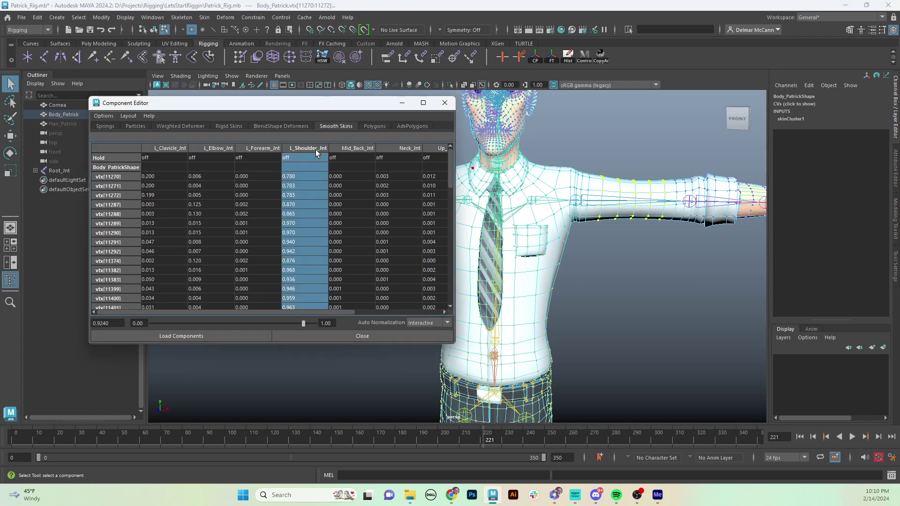
left_click(306, 159, "ctrl")
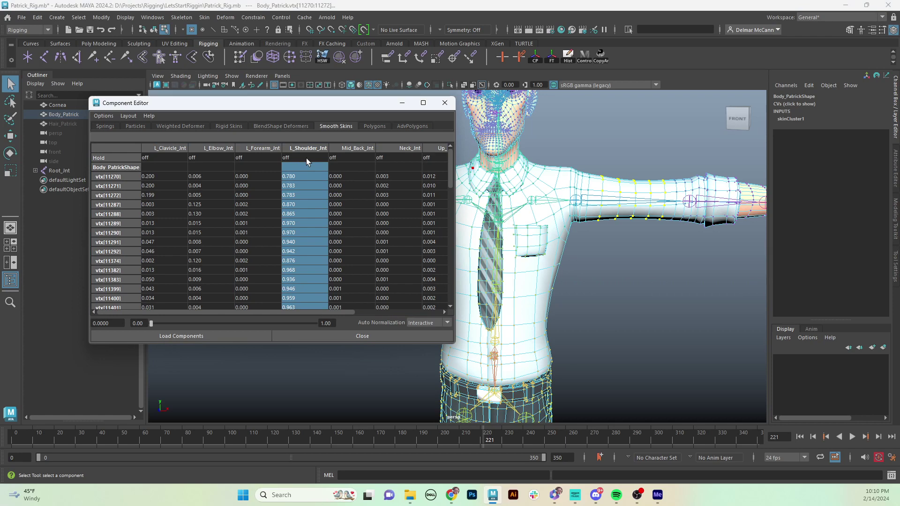
type("0")
key("Return")
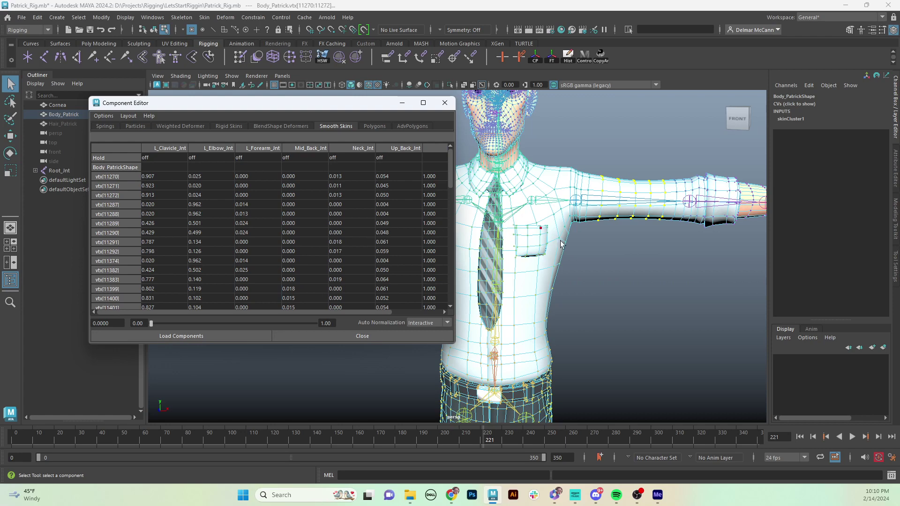
left_click(636, 286)
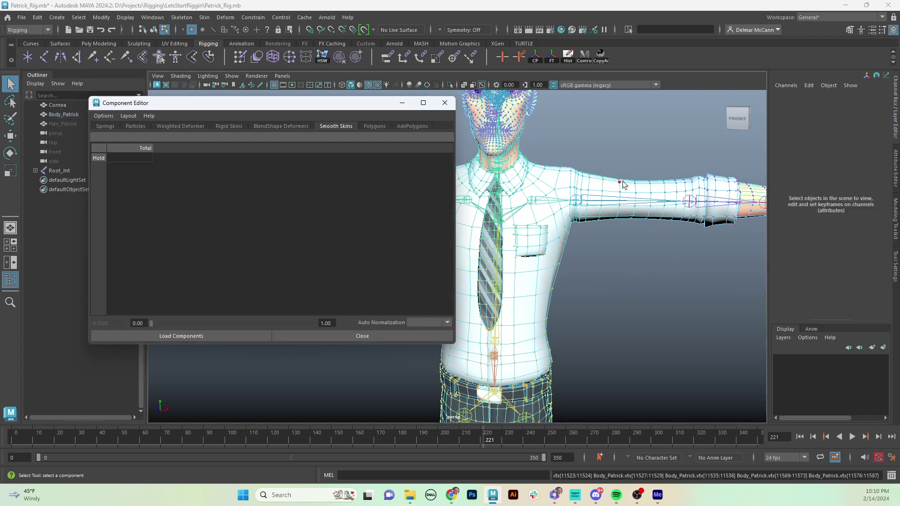
Reselect the left upper arm sleeve vertices between the shoulder and elbow joints and set their L_Shoulder_Jnt weights to 1
middle_click_drag(629, 196, 615, 195, "alt")
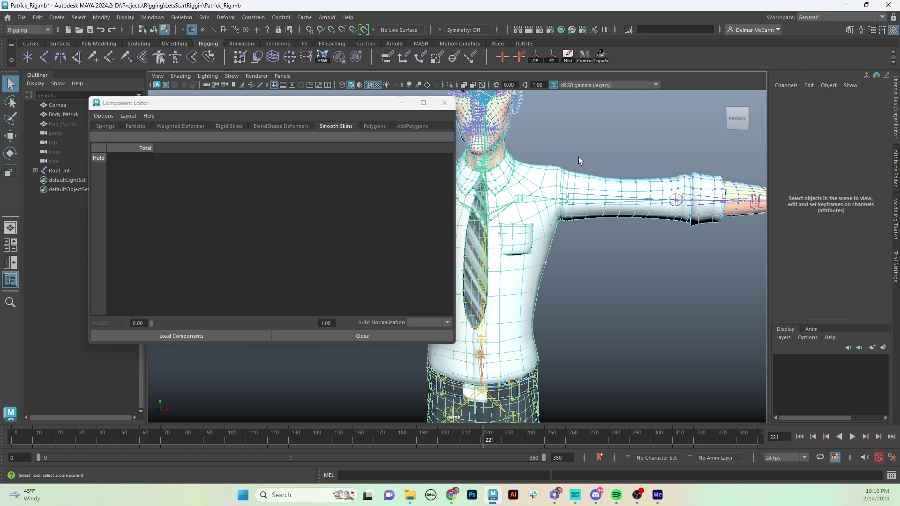
left_click_drag(577, 154, 655, 232)
middle_click_drag(659, 250, 660, 245, "alt")
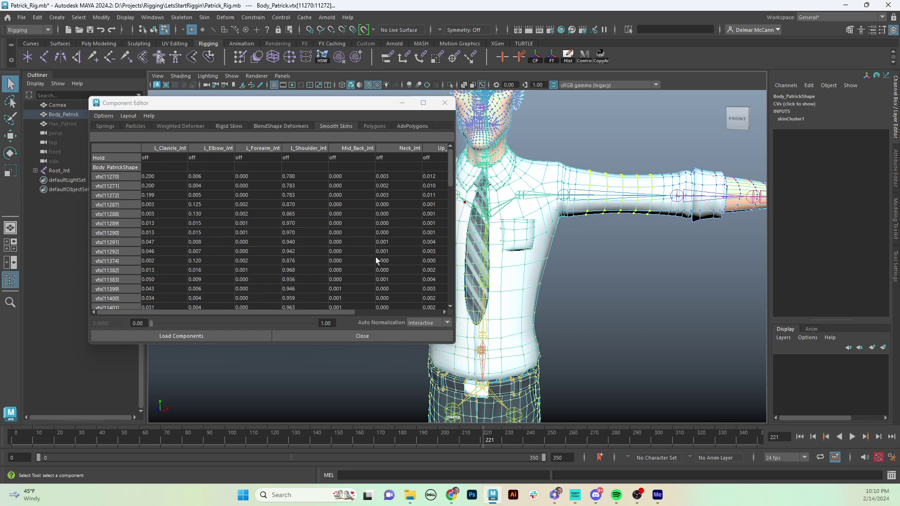
left_click(377, 126)
left_click(332, 127)
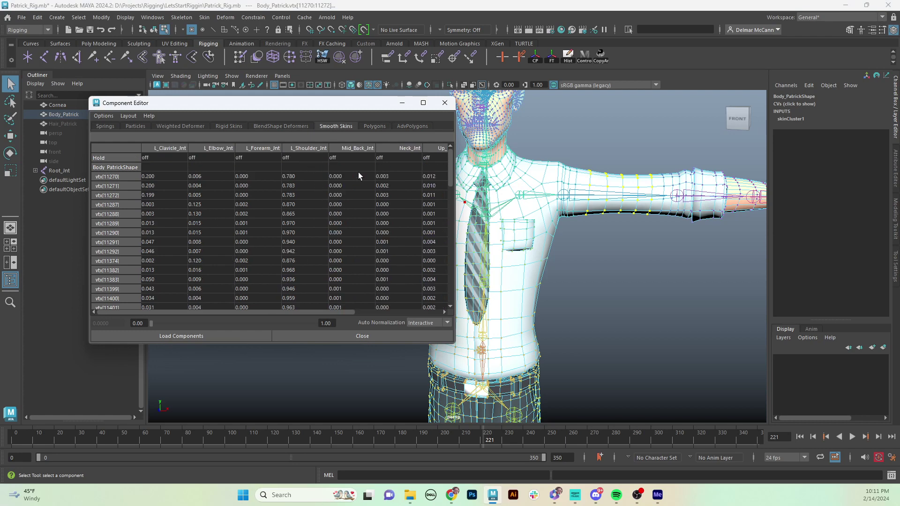
left_click(311, 148)
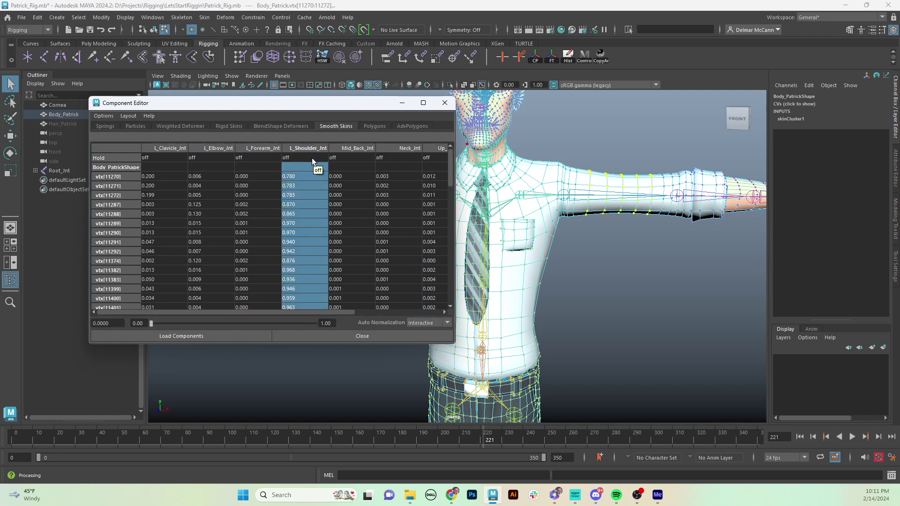
type("1")
key("Return")
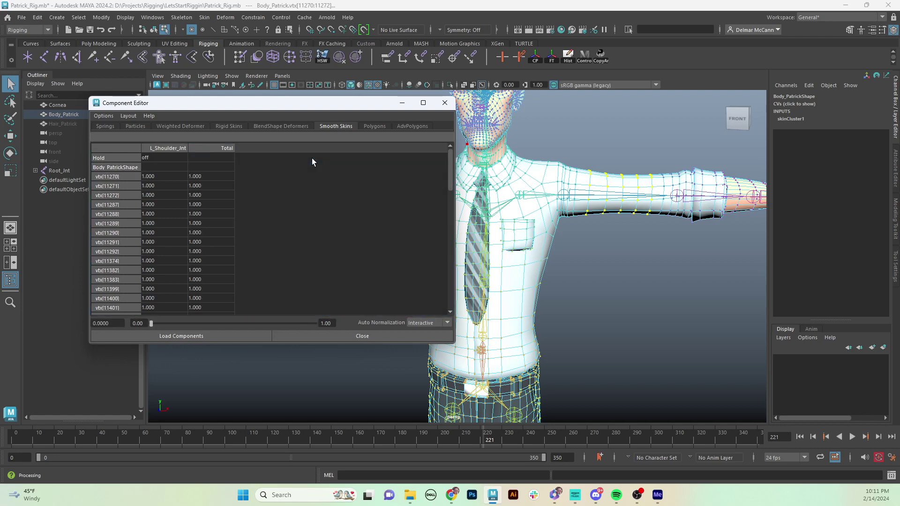
Select the left sleeve vertices around the elbow and set their left clavicle, thumb knuckle, wrist and upper back joint weights to 0
middle_click_drag(679, 244, 626, 228, "alt")
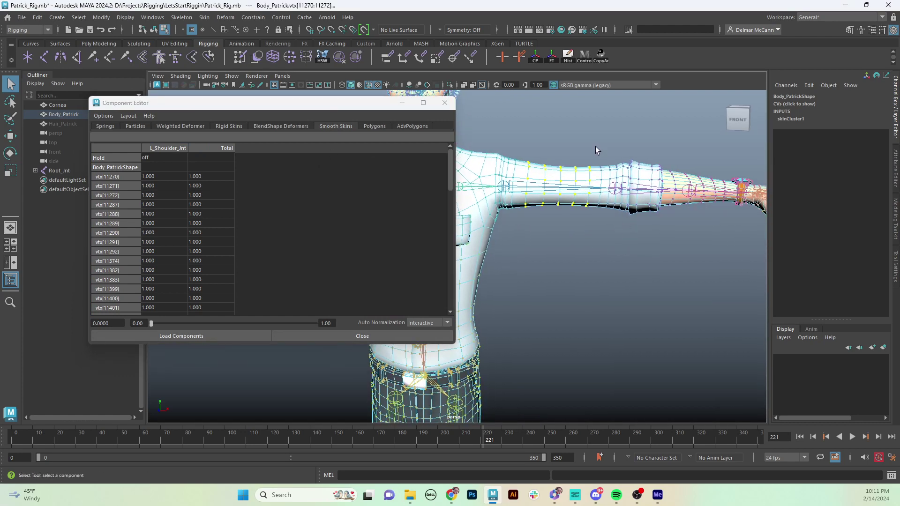
left_click_drag(593, 145, 665, 229)
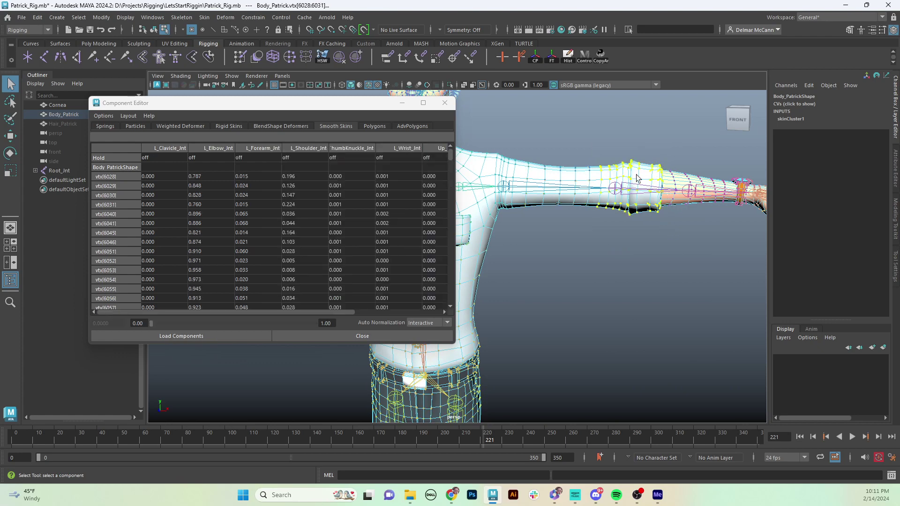
middle_click_drag(639, 178, 599, 226, "alt")
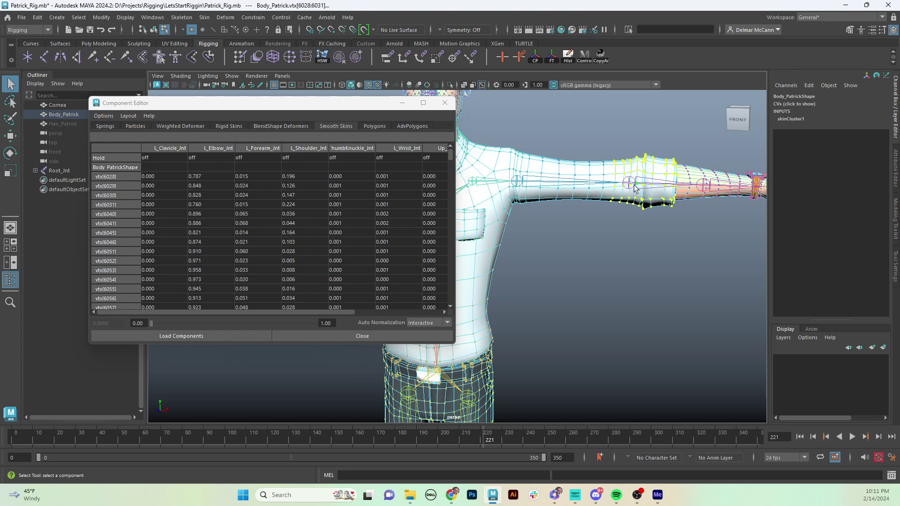
middle_click_drag(685, 195, 640, 192, "alt")
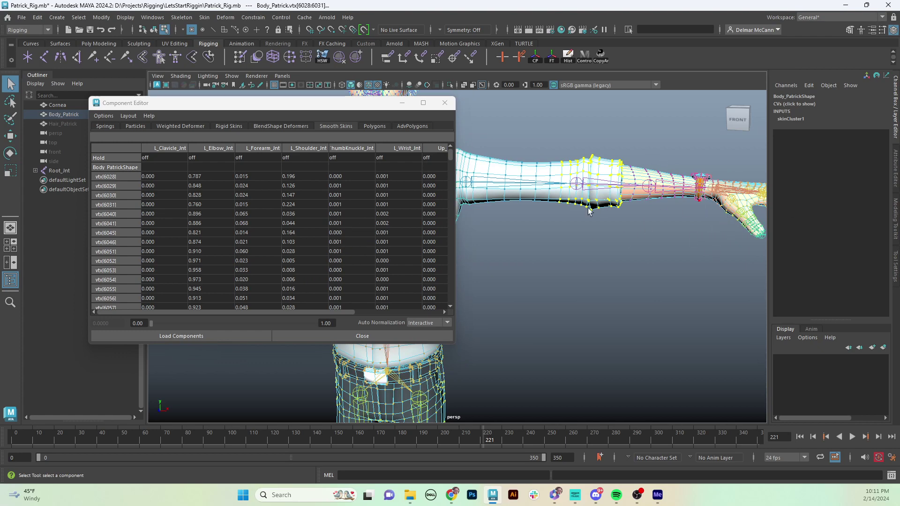
left_click(161, 147)
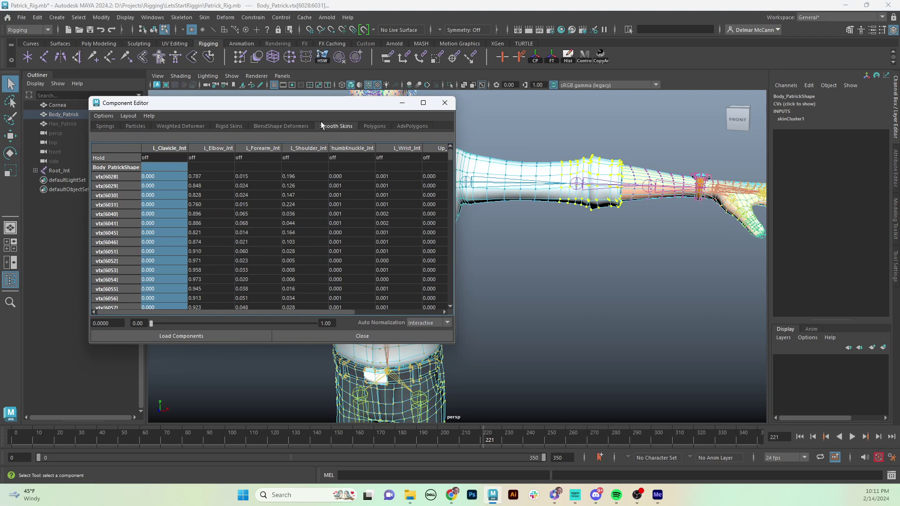
left_click_drag(329, 107, 317, 109)
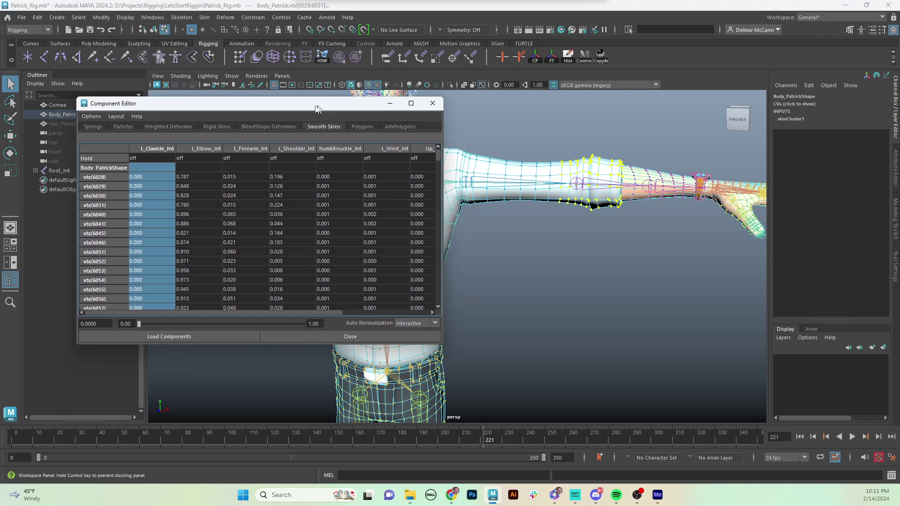
left_click(321, 149, "ctrl")
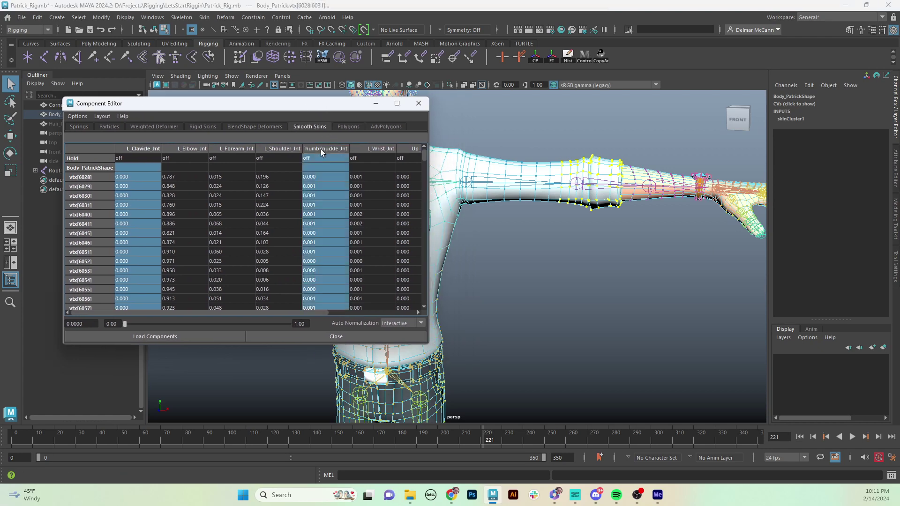
left_click(377, 150, "ctrl")
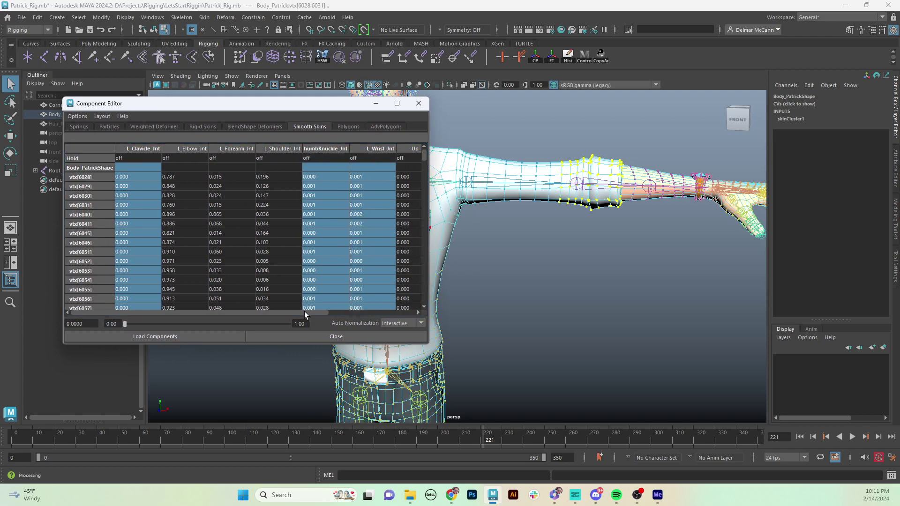
left_click_drag(305, 311, 378, 310)
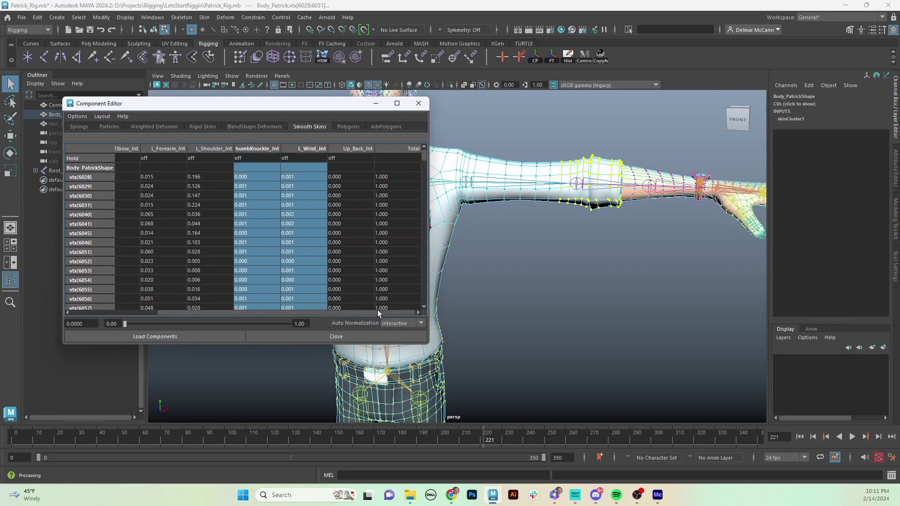
left_click(350, 151, "ctrl")
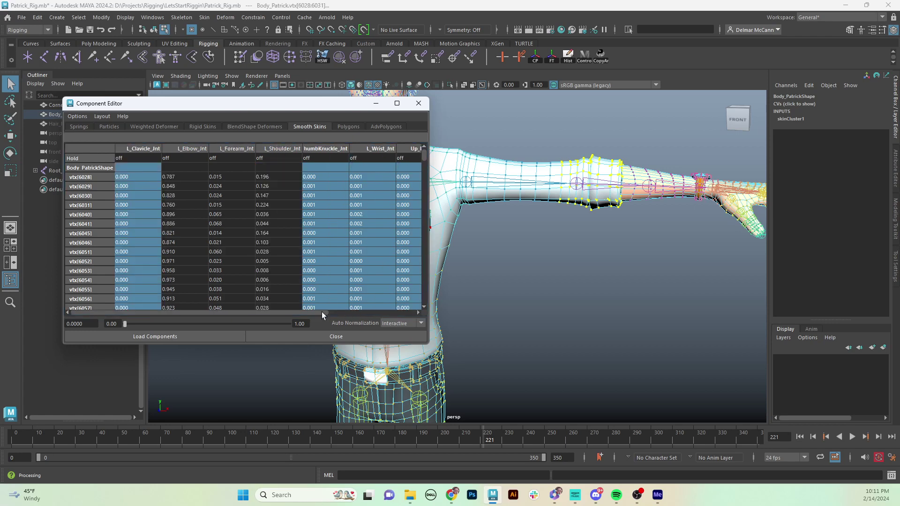
left_click_drag(321, 311, 230, 327)
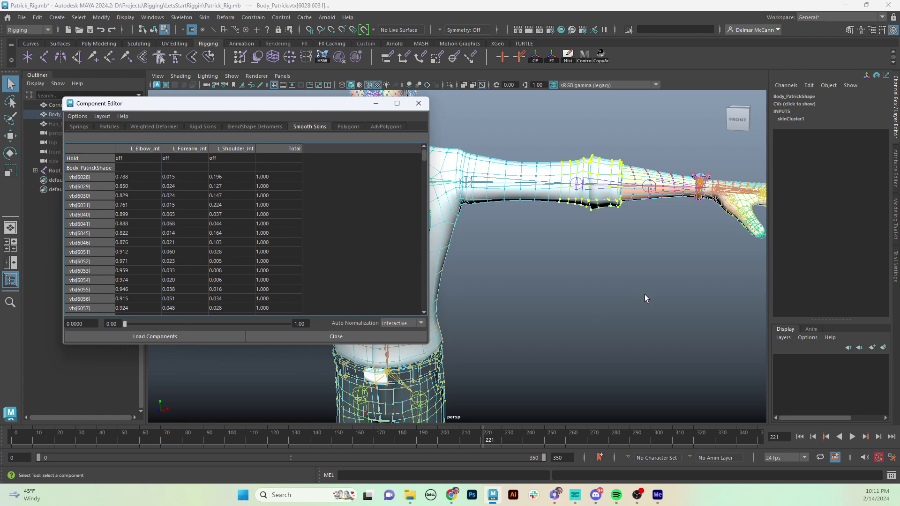
Replace the selection with the left forearm vertices from the sleeve cuff's edge to the watch
middle_click_drag(645, 294, 599, 254, "alt")
left_click(602, 297)
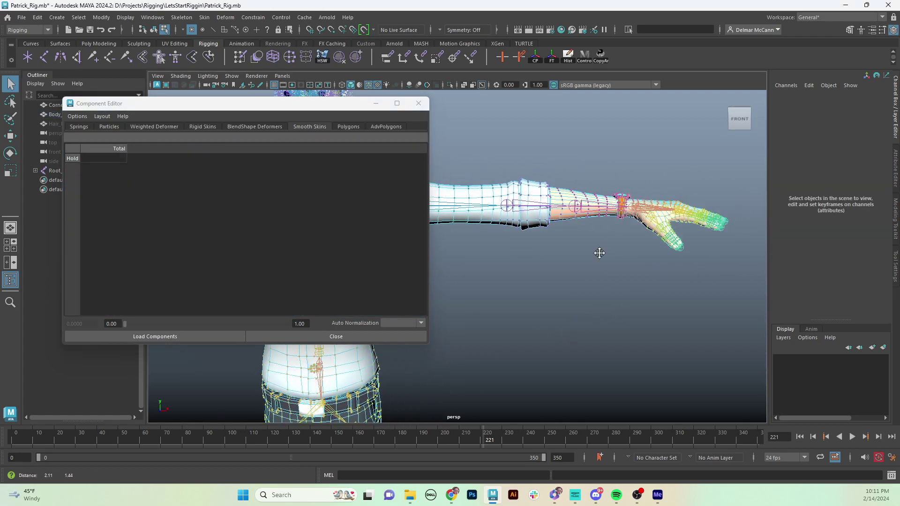
scroll(600, 253, "up", 5)
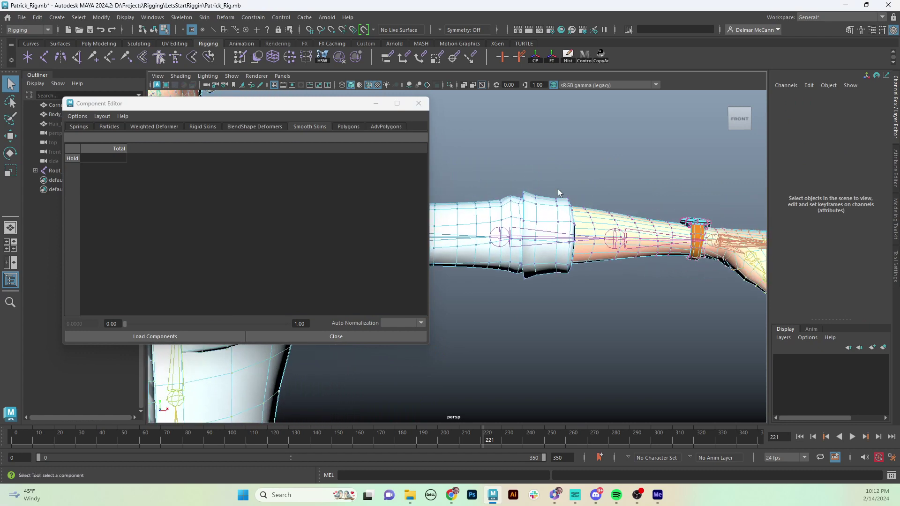
middle_click_drag(586, 198, 533, 149, "alt")
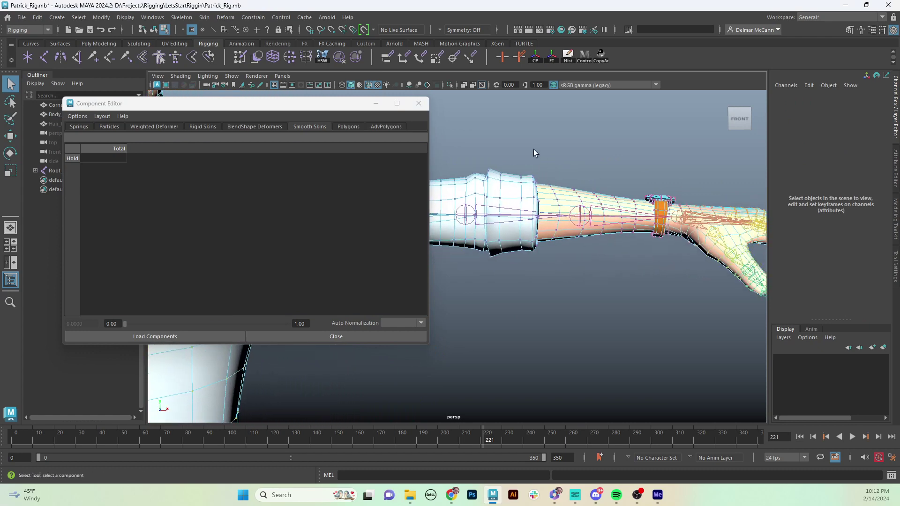
left_click_drag(531, 149, 574, 312)
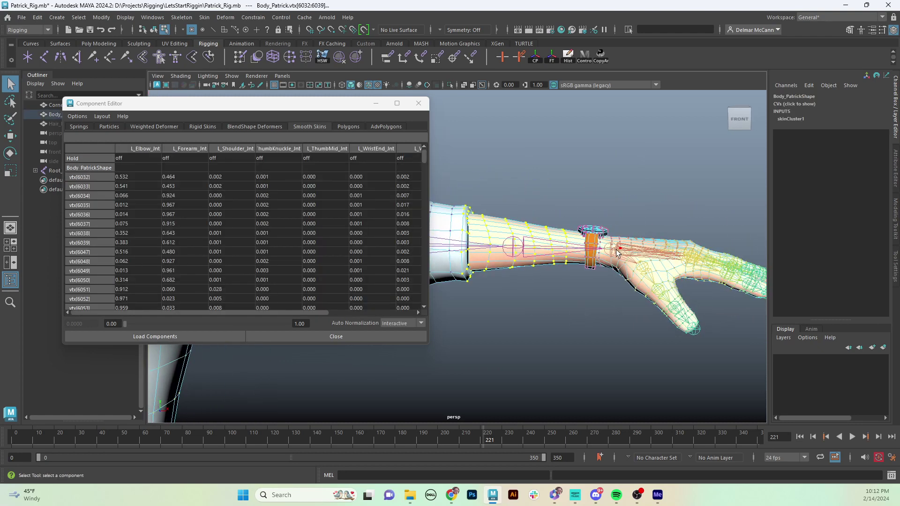
middle_click_drag(546, 295, 622, 259, "alt")
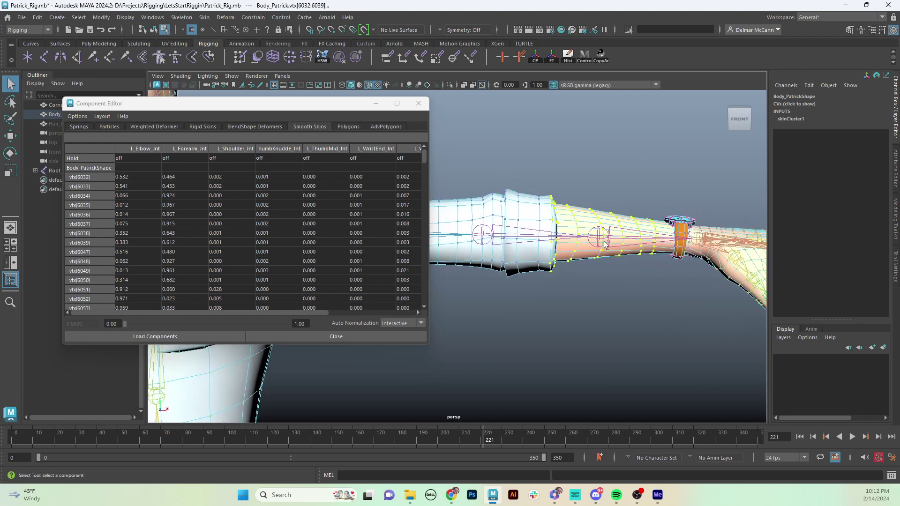
left_click_drag(604, 243, 535, 235, "alt")
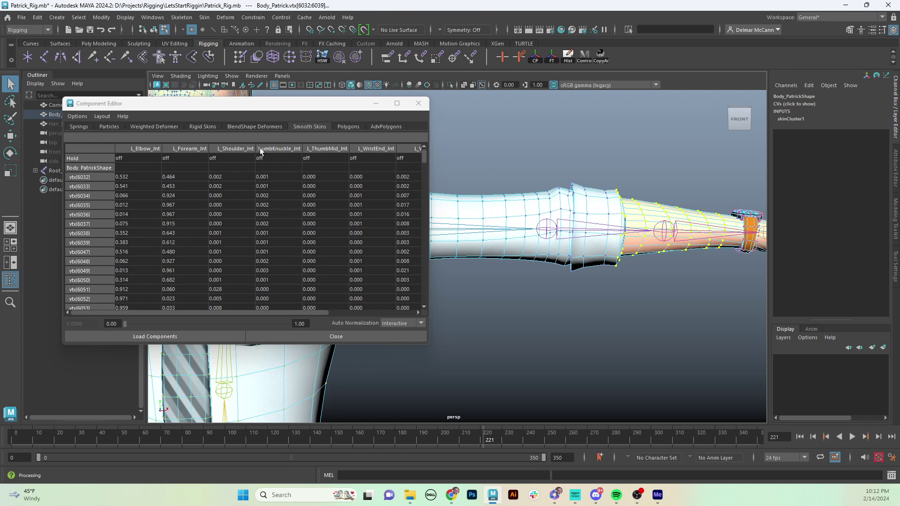
Set the selected forearm vertices' weights to 0 for the left shoulder, thumb knuckle, thumb mid, wrist end and wrist joints
left_click(242, 149)
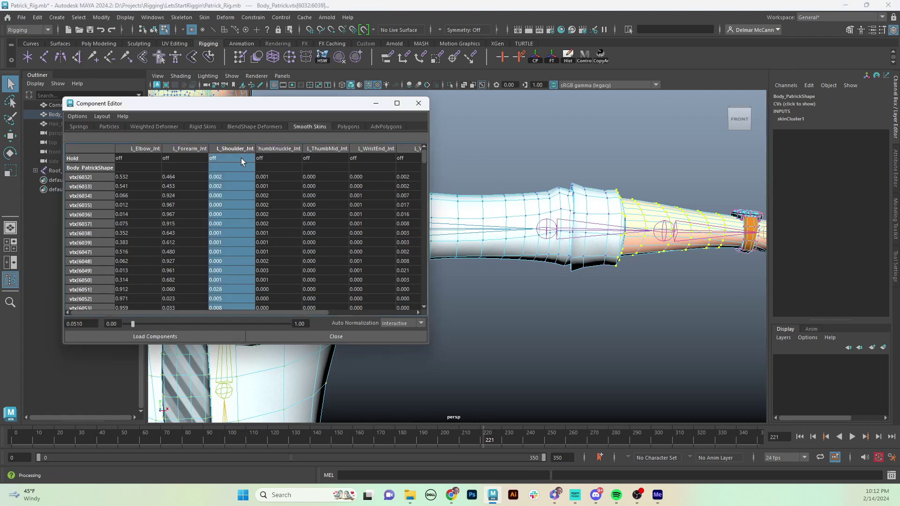
left_click(268, 149, "shift")
left_click(326, 149, "shift")
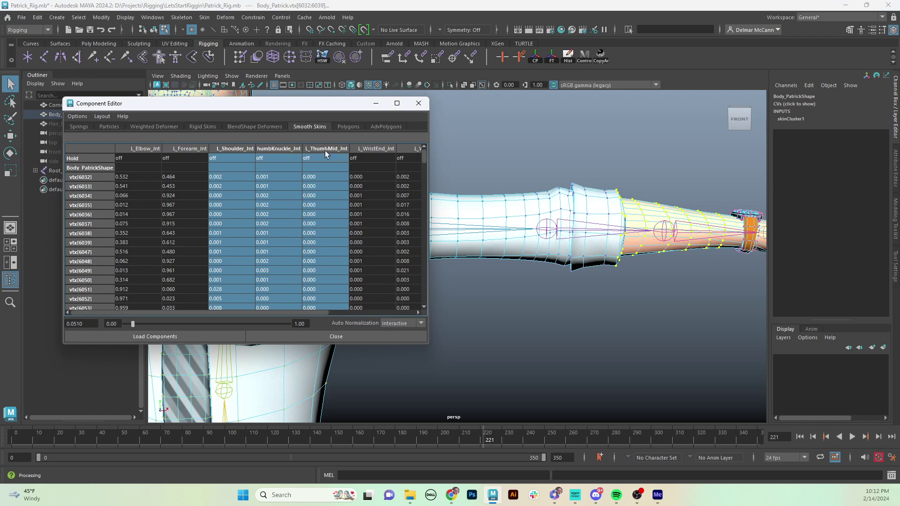
left_click(378, 148, "shift")
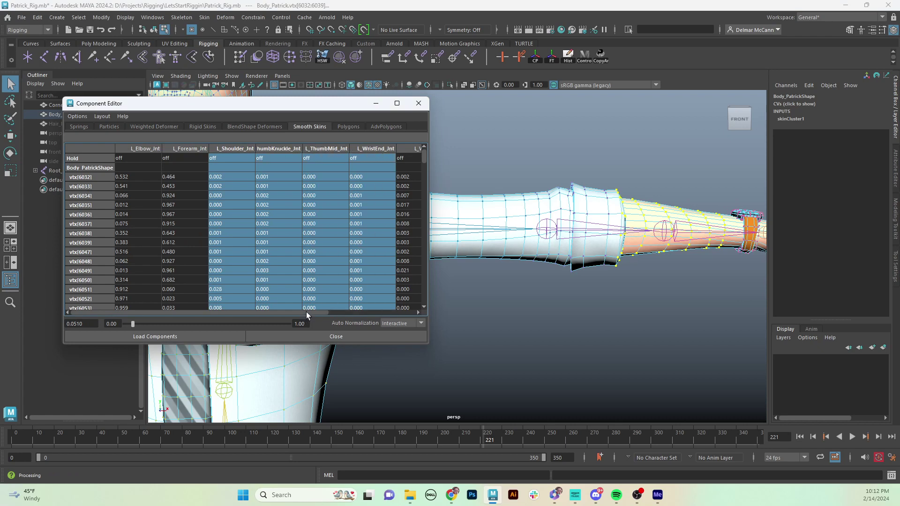
left_click_drag(306, 311, 370, 308)
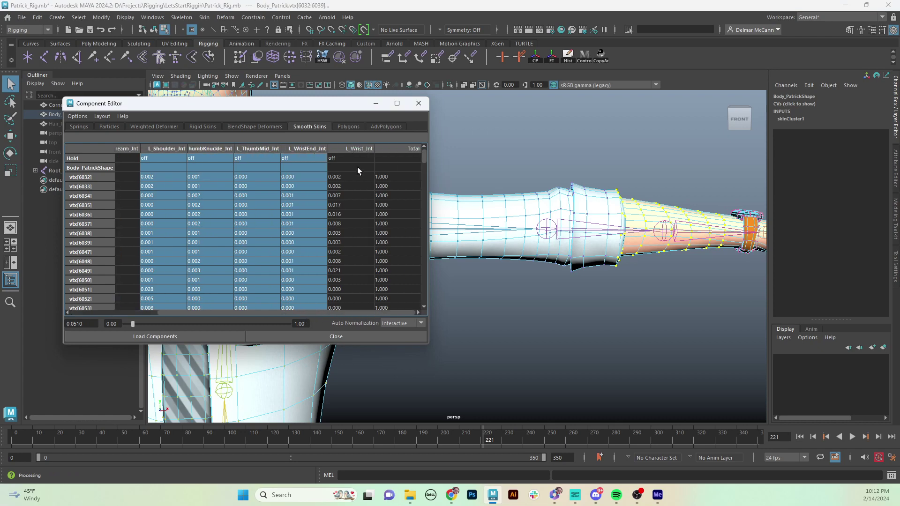
left_click(356, 149, "shift")
type("0")
key("Return")
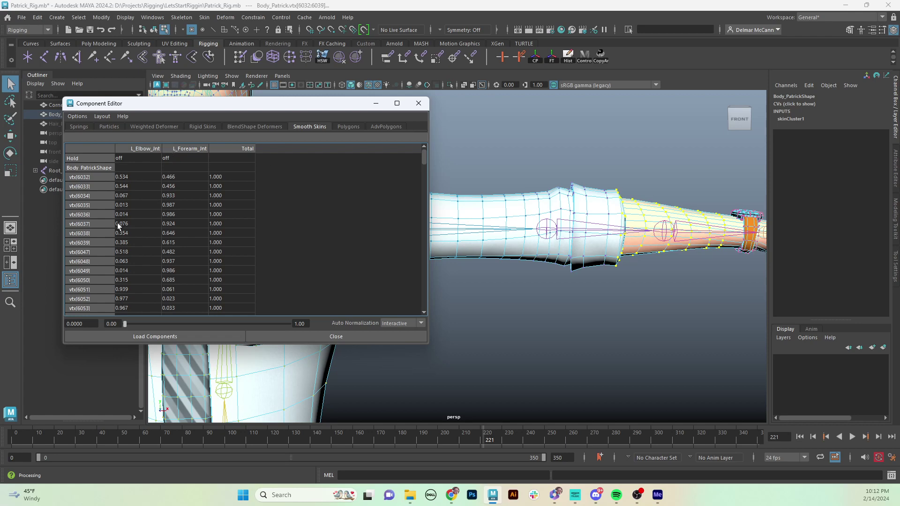
Select all vertices of the watch face on the left wrist
left_click_drag(295, 106, 318, 111)
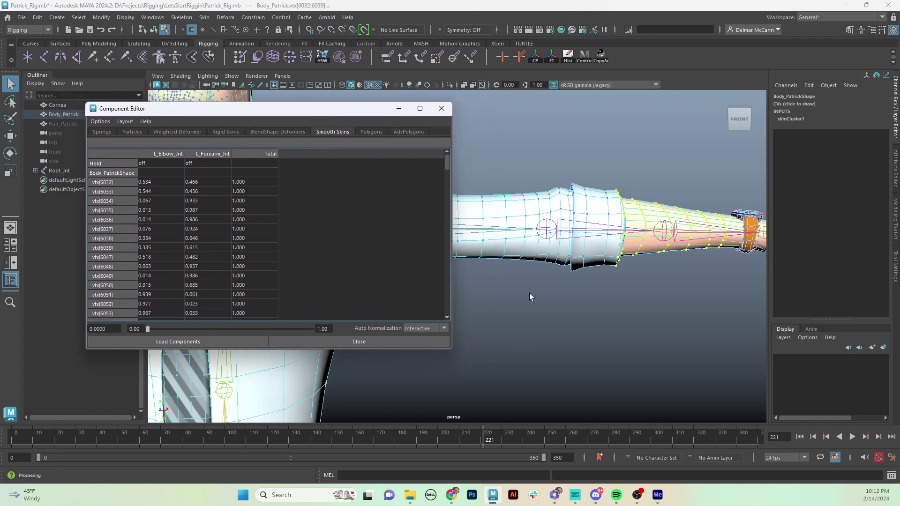
left_click_drag(530, 293, 566, 308, "alt")
middle_click_drag(567, 308, 364, 377, "alt")
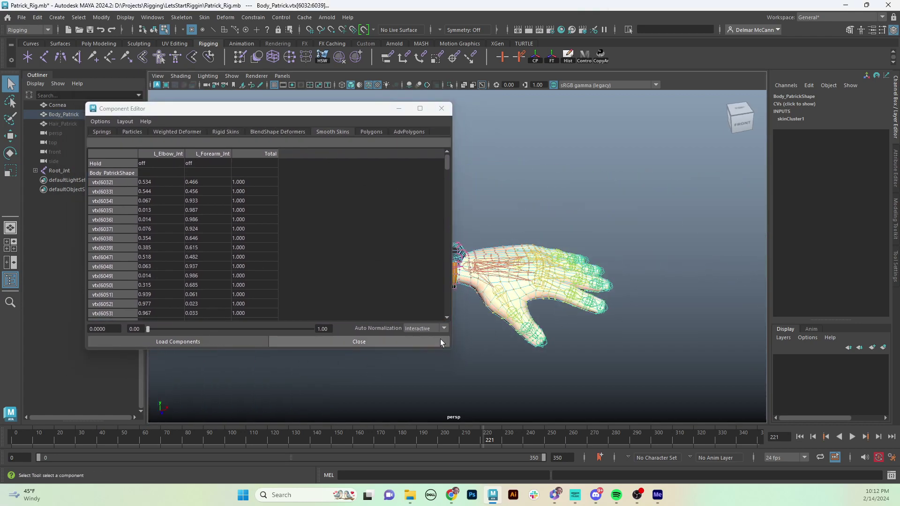
middle_click_drag(485, 331, 544, 322, "alt")
right_click_drag(544, 322, 649, 299, "alt")
middle_click_drag(649, 300, 713, 303, "alt")
middle_click_drag(617, 305, 602, 324, "alt")
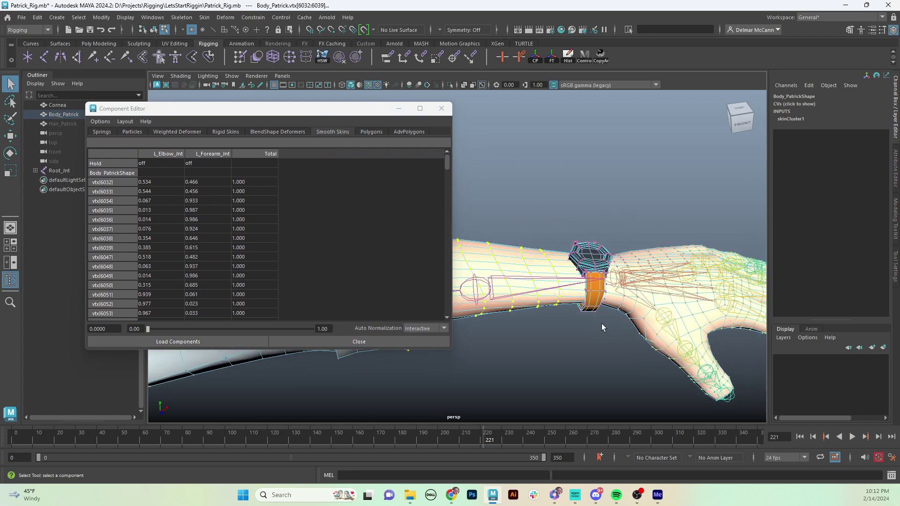
double_click(581, 262)
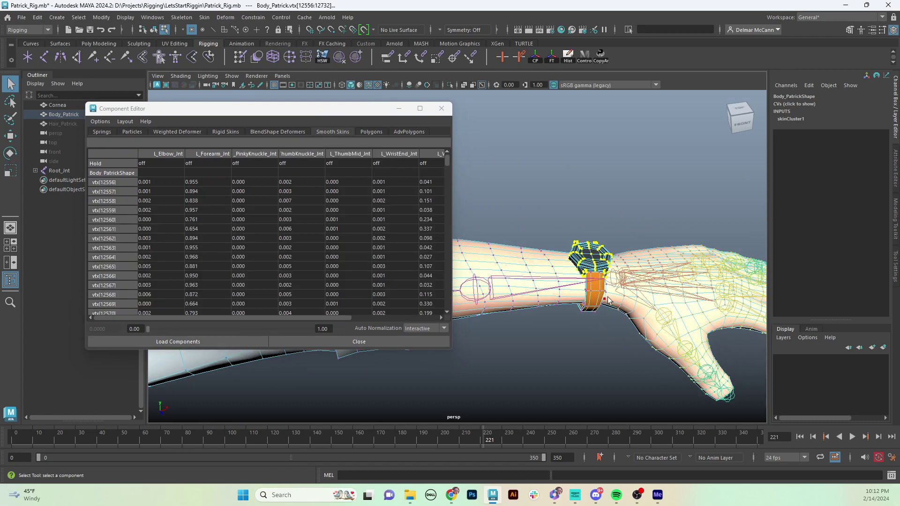
Extend the selection to the whole wristwatch, including its band, and set the vertices' left forearm joint weight to 1
left_click_drag(611, 301, 602, 279, "alt")
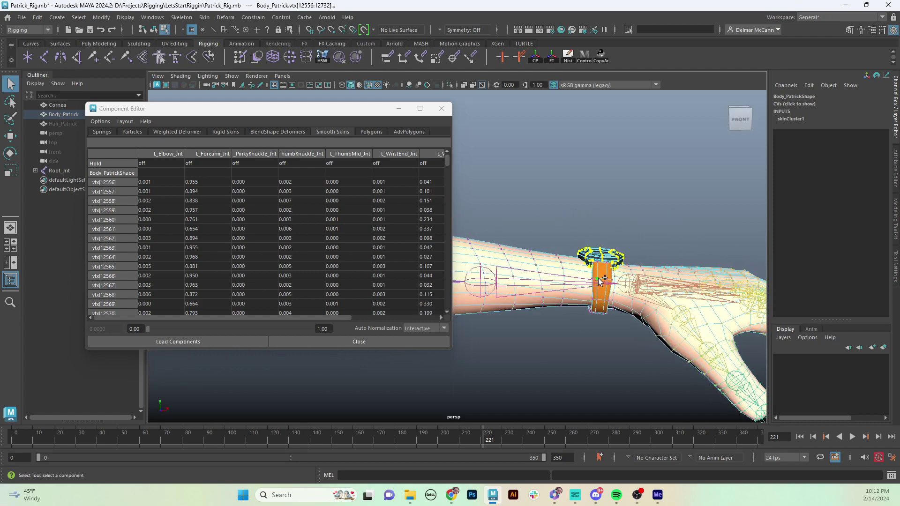
left_click_drag(612, 310, 565, 263, "alt")
middle_click_drag(565, 263, 653, 250, "alt")
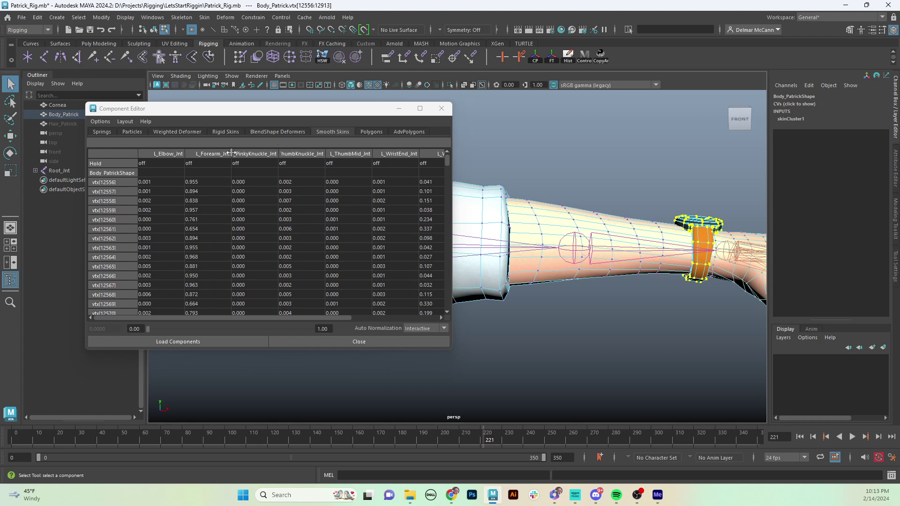
left_click(214, 154)
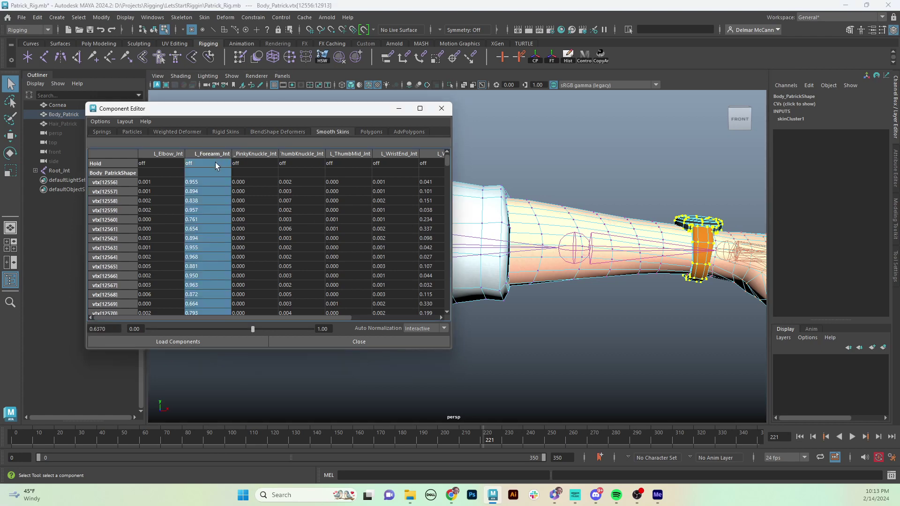
type("1")
key("Return")
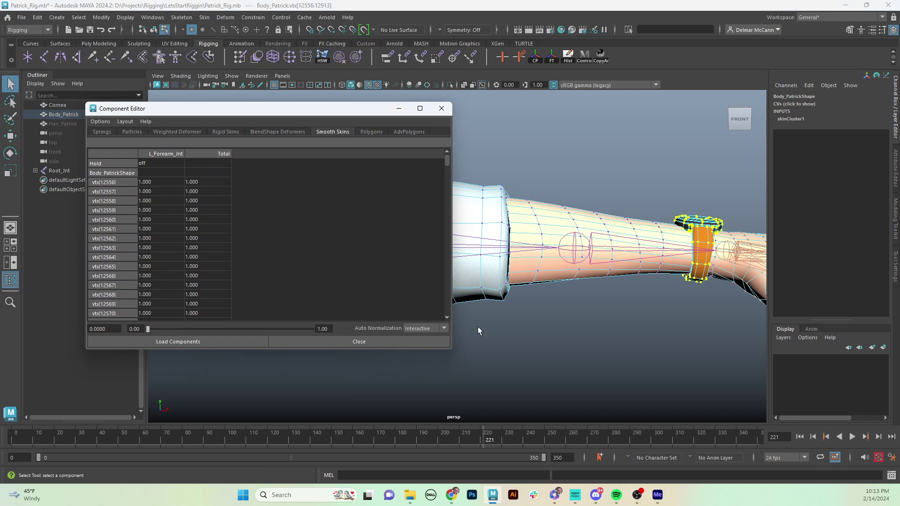
Replace the selection with the left hand's vertices from the watch to the fingertips
mouse_move(623, 327)
middle_mouse_down("alt")
mouse_move(543, 329)
mouse_move(666, 304)
mouse_move(609, 319)
middle_mouse_up("alt")
left_click_drag(609, 319, 572, 261, "alt")
middle_click_drag(572, 261, 572, 275, "alt")
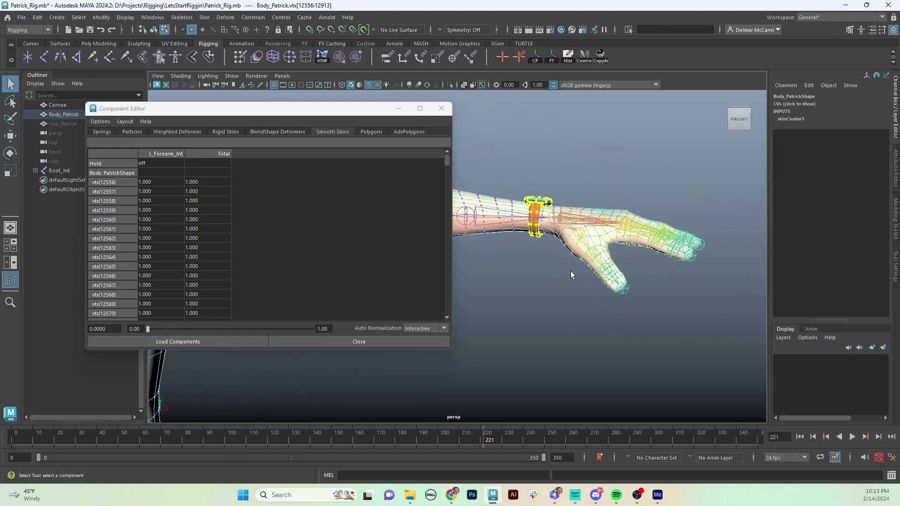
left_click(549, 169)
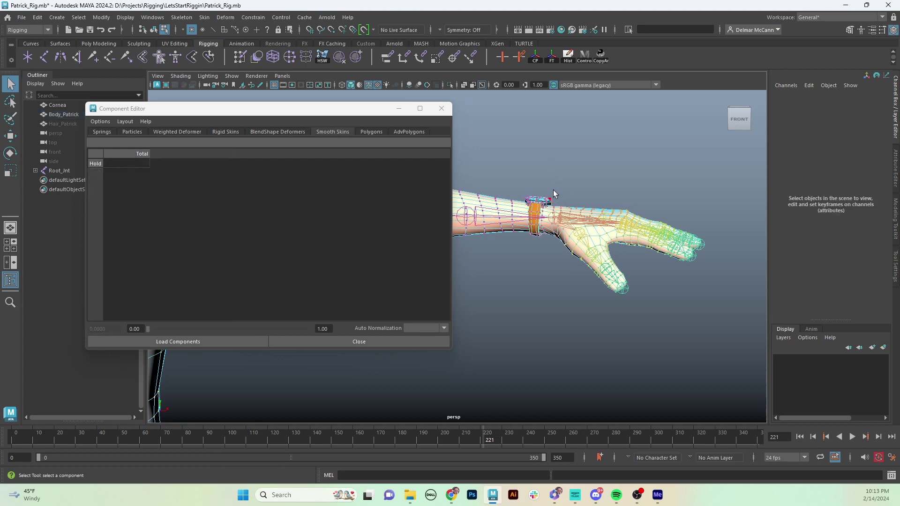
scroll(553, 206, "up", 5)
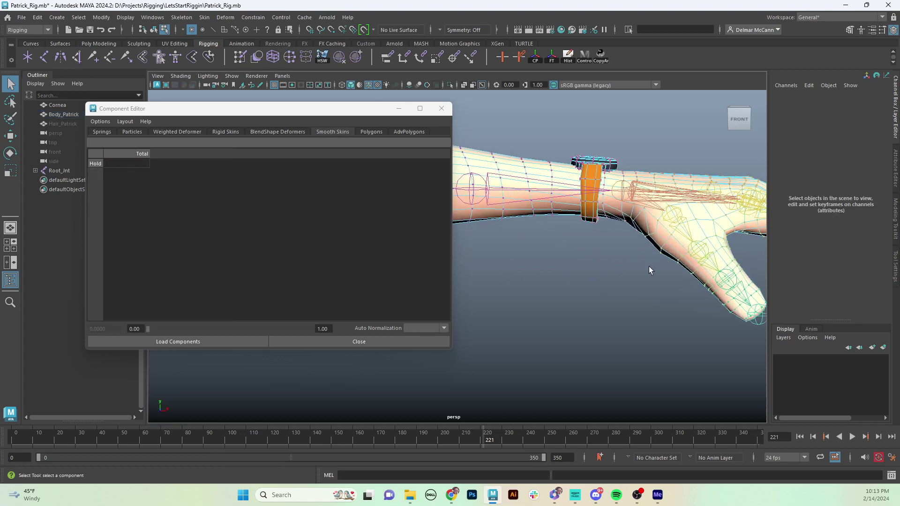
scroll(631, 192, "down", 5)
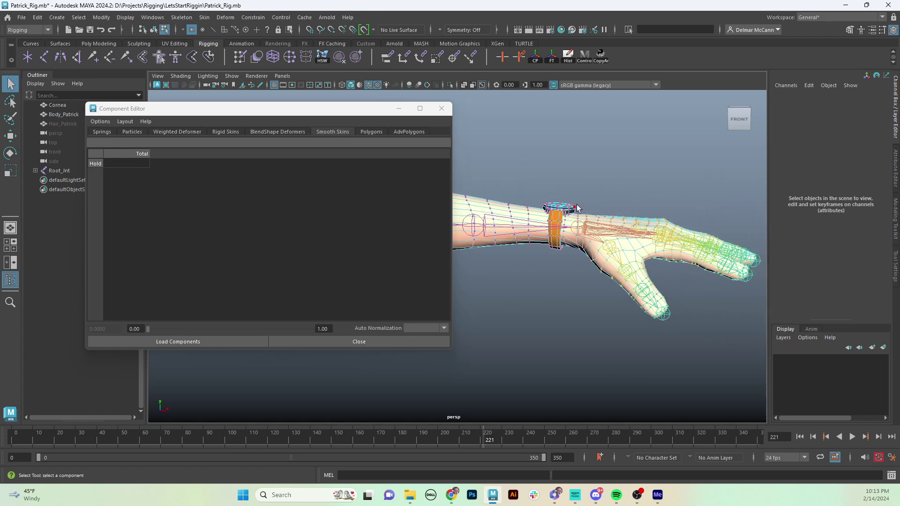
left_click_drag(578, 208, 712, 329)
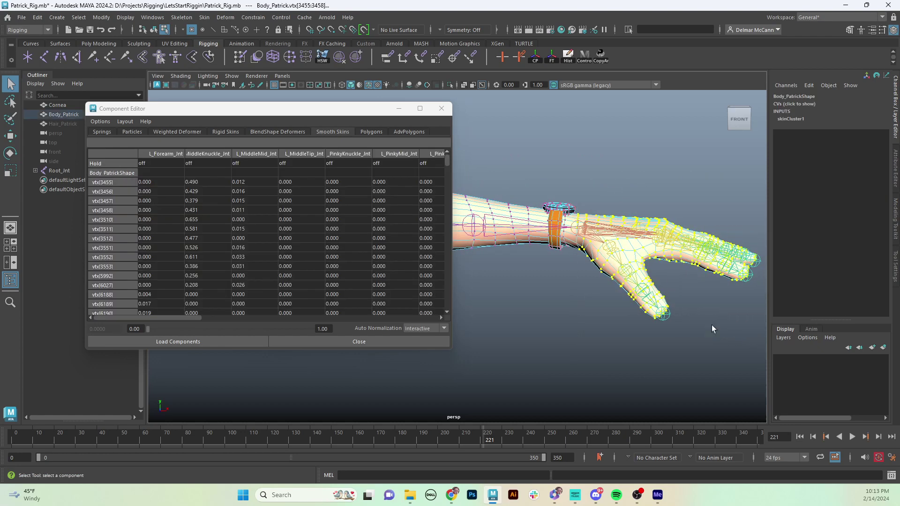
middle_click_drag(632, 312, 673, 294, "alt")
left_click_drag(623, 261, 613, 210, "ctrl+shift")
middle_click_drag(629, 279, 637, 287, "alt")
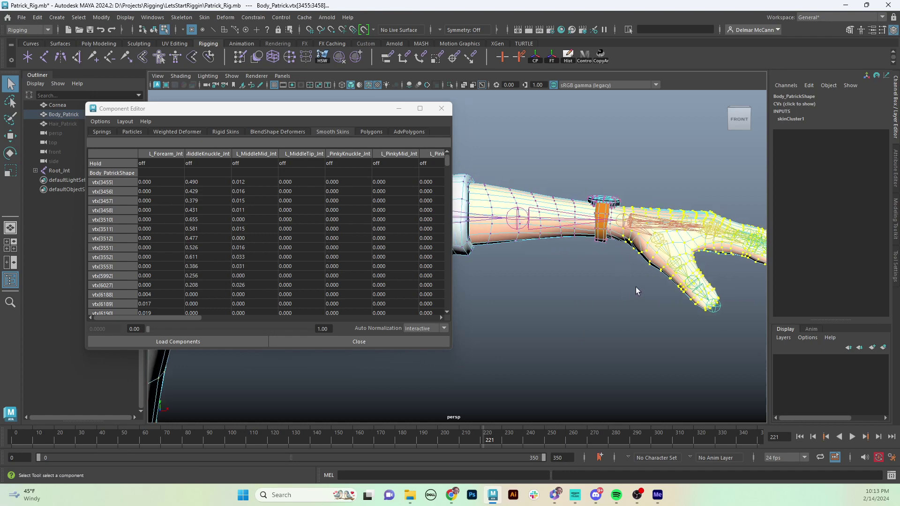
mouse_move(637, 288)
left_mouse_down("alt")
mouse_move(626, 286)
mouse_move(633, 286)
left_mouse_up("alt")
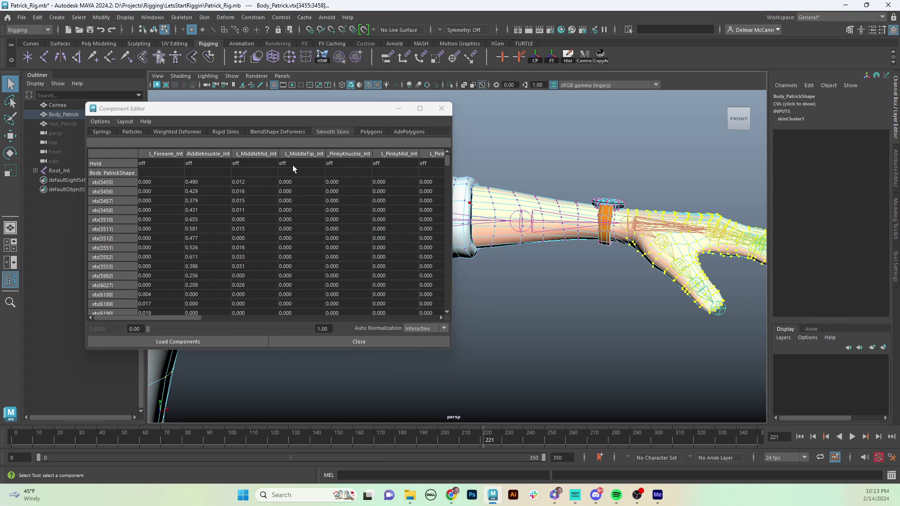
Set the selected hand vertices' weight for the left wrist end joint to 0
left_click_drag(181, 319, 370, 304)
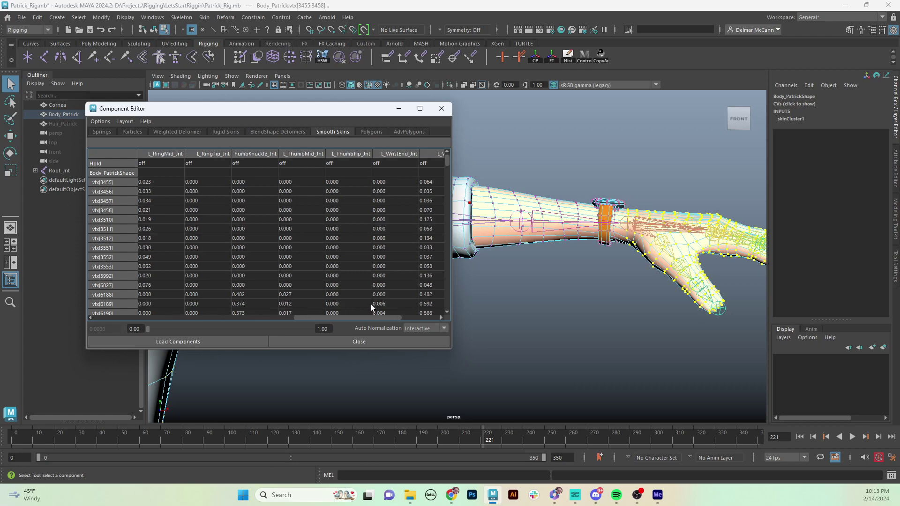
left_click(407, 154)
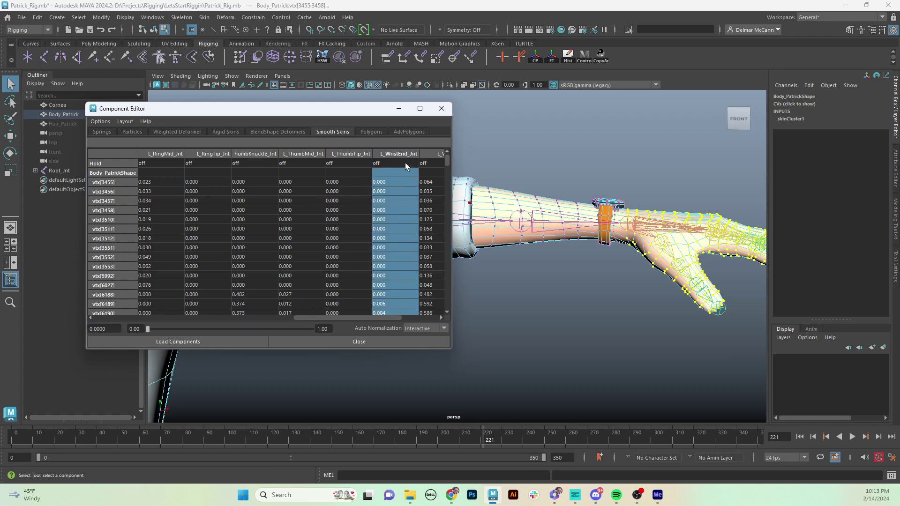
type("0")
key("Return")
Return to object selection and remove the L_WristEnd_Jnt influence from the Body_Patrick mesh
mouse_move(535, 305)
left_mouse_down("alt")
mouse_move(609, 293)
mouse_move(537, 307)
left_mouse_up("alt")
key("F8")
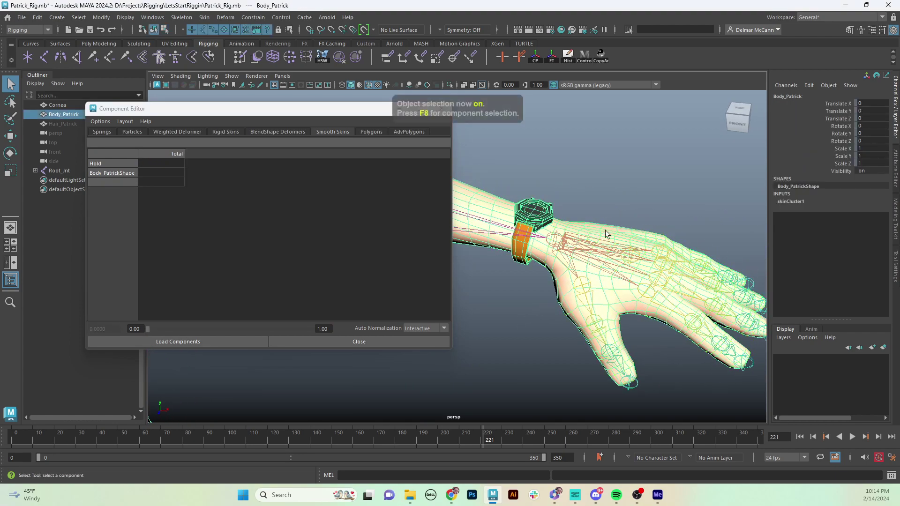
left_click(677, 208)
left_click(638, 256)
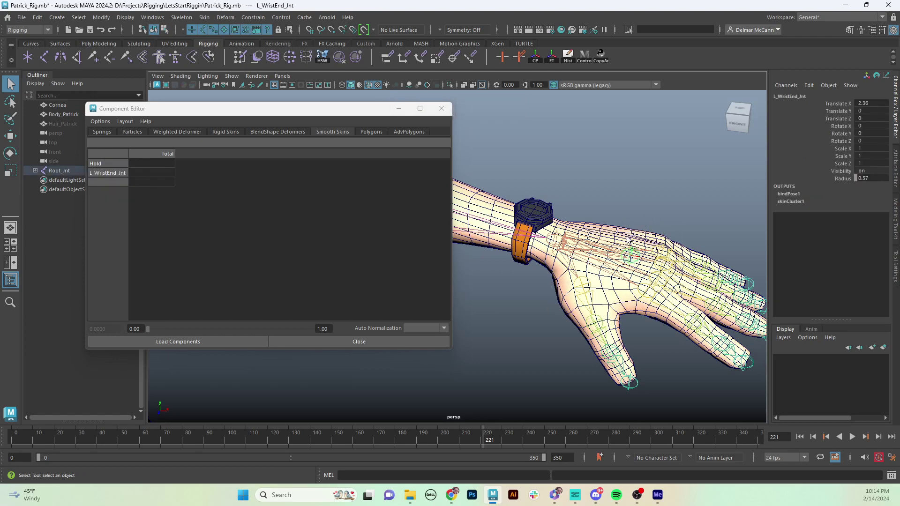
left_click(627, 240, "shift")
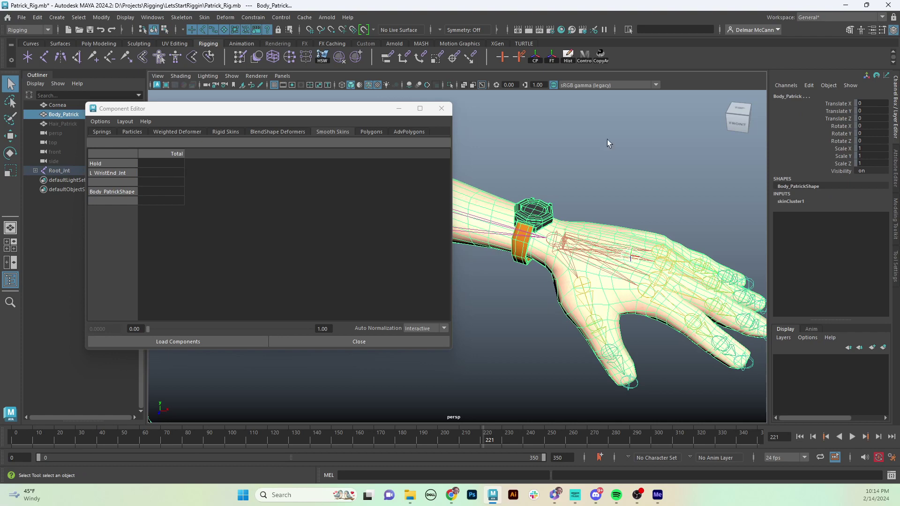
left_click(205, 18)
mouse_move(251, 245)
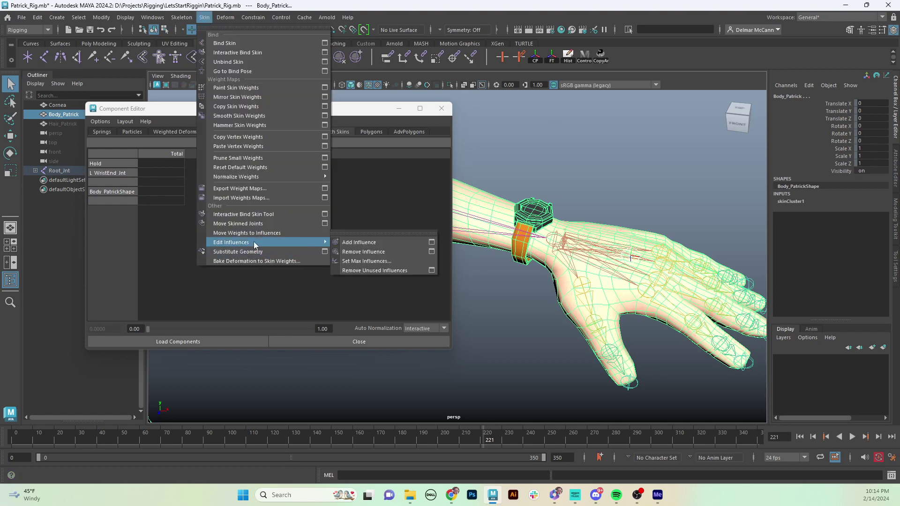
left_click(367, 252)
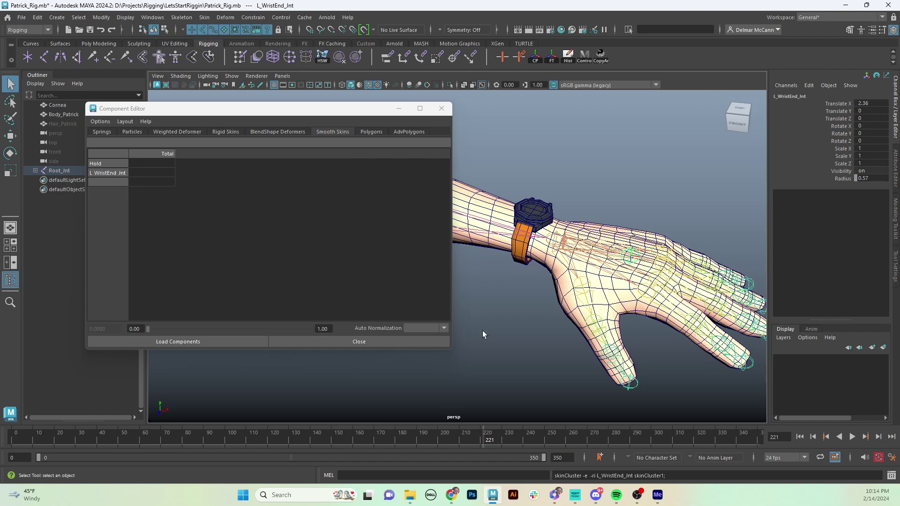
Remove the R_WristEnd_Jnt influence on the right hand from the Body_Patrick mesh
middle_click_drag(501, 335, 556, 299, "alt")
left_click_drag(557, 299, 579, 289, "alt")
middle_click_drag(578, 289, 574, 286, "alt")
left_click_drag(574, 287, 590, 265, "alt")
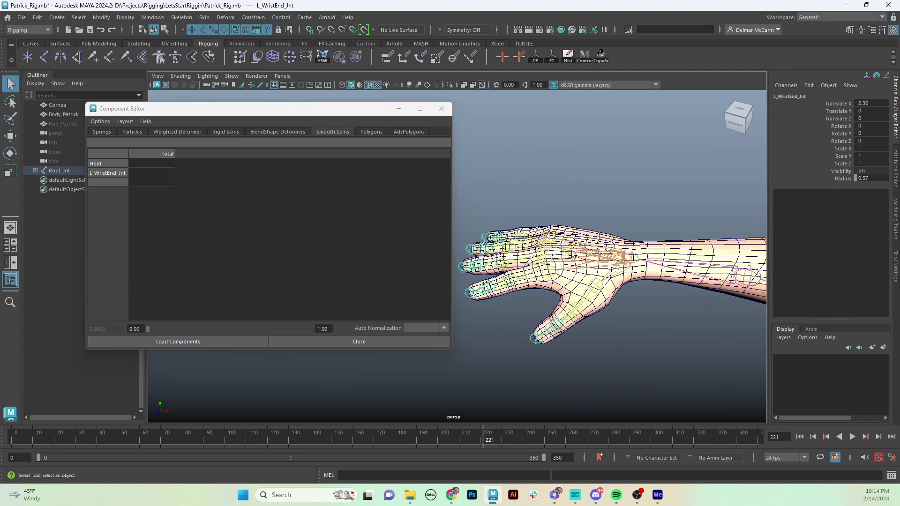
left_click(571, 251)
left_click(590, 243, "shift")
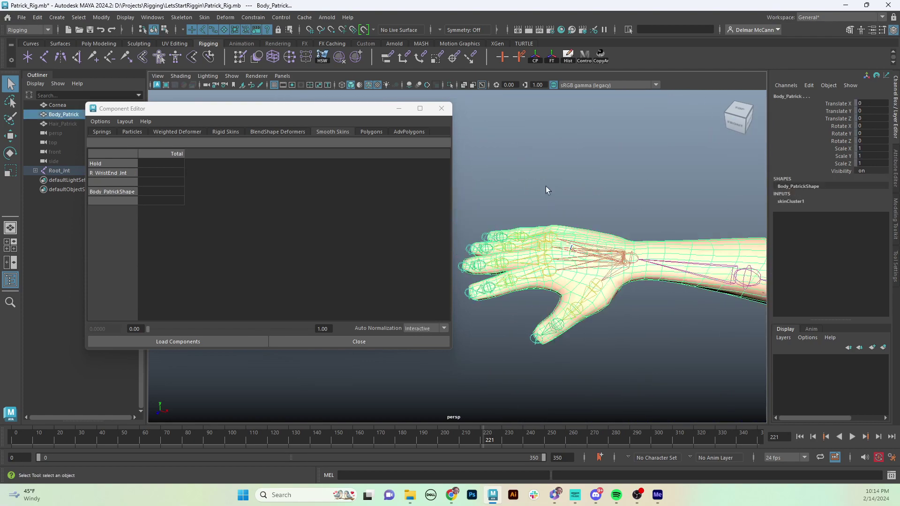
key("g")
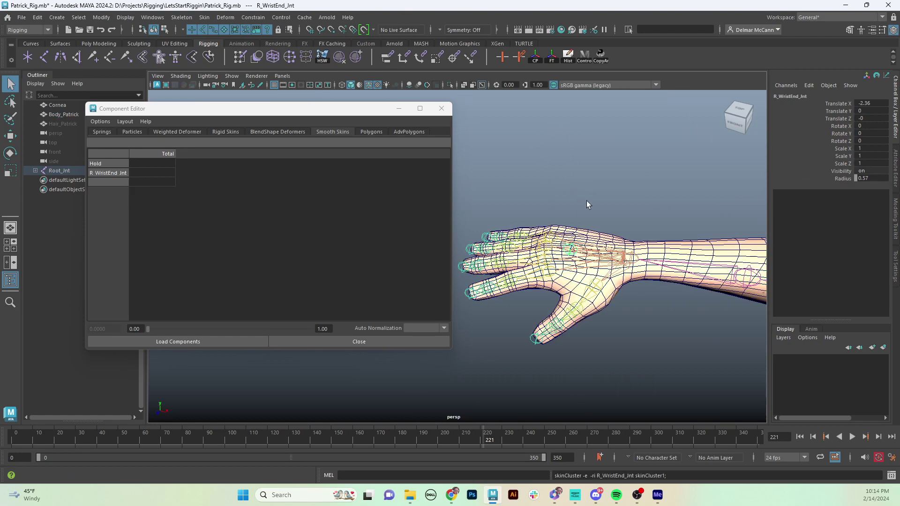
Switch the body to vertex selection, pick a vertex at the left thumb's tip and grow the selection over the thumb tip
middle_click_drag(735, 365, 669, 234, "alt")
right_click_drag(694, 242, 620, 234, "alt")
left_click_drag(620, 234, 600, 217, "alt")
right_click_drag(599, 217, 612, 253, "alt")
left_click_drag(612, 253, 628, 229, "alt")
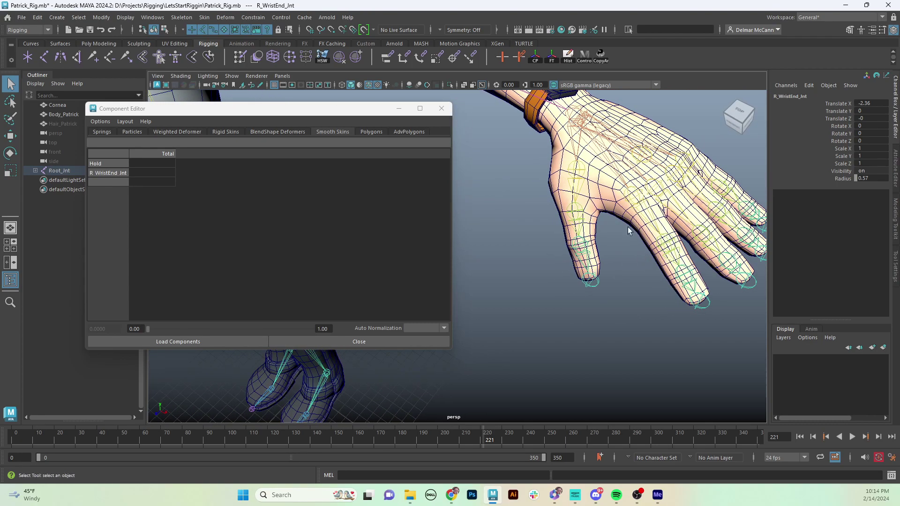
left_click_drag(620, 268, 637, 251, "alt")
key("F8")
key("F8")
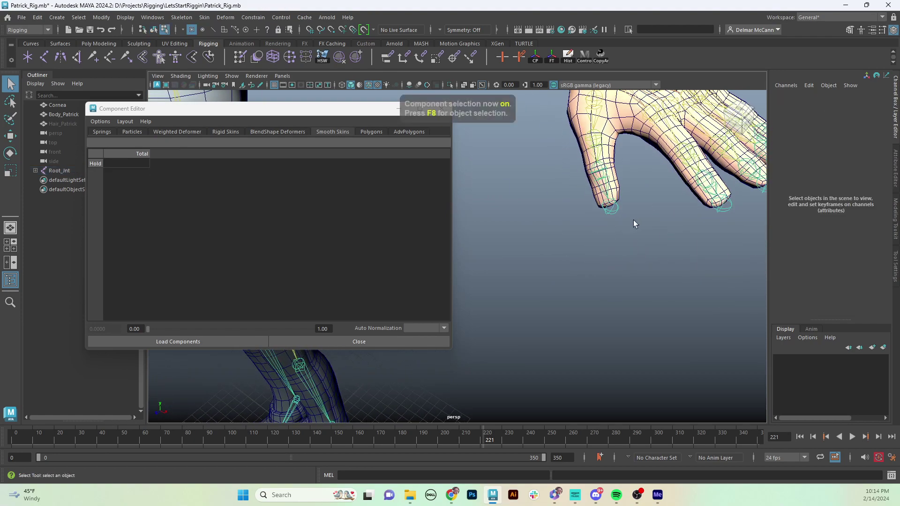
left_click(619, 196)
left_click(660, 227)
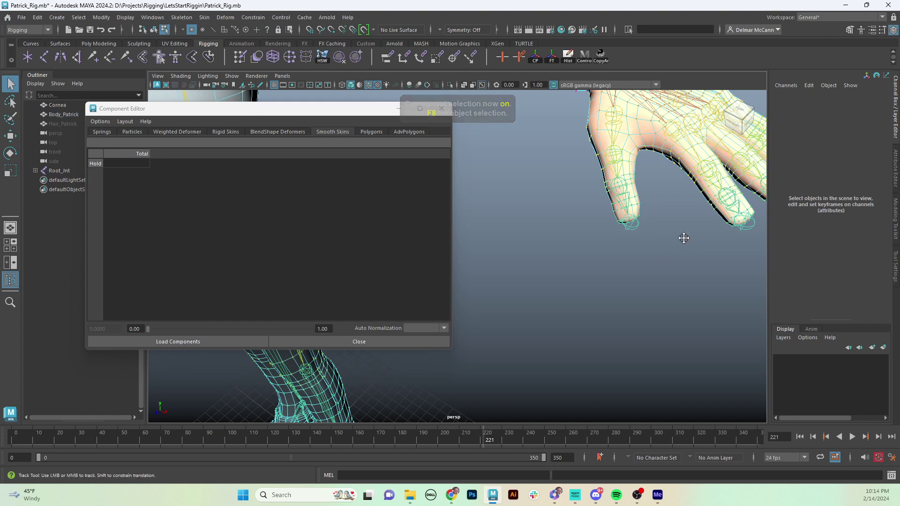
left_click_drag(683, 239, 607, 258, "alt")
left_click(554, 239)
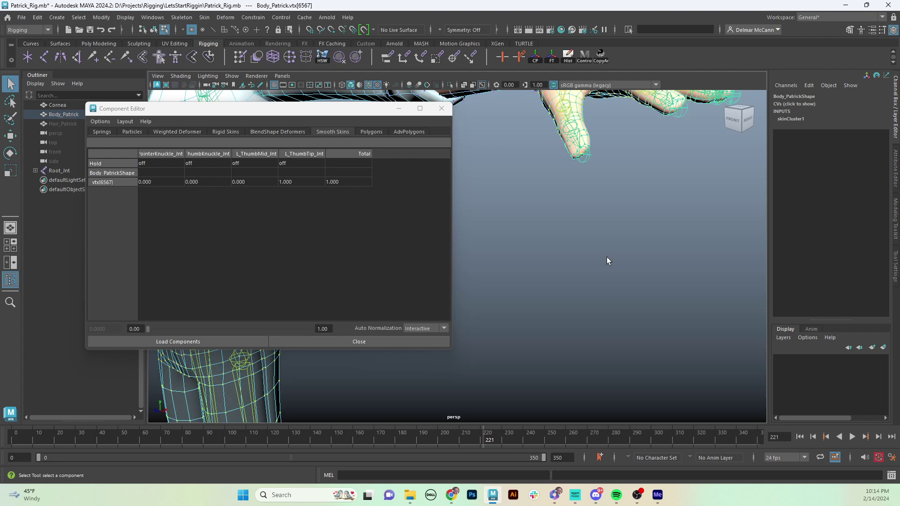
key("shift+period")
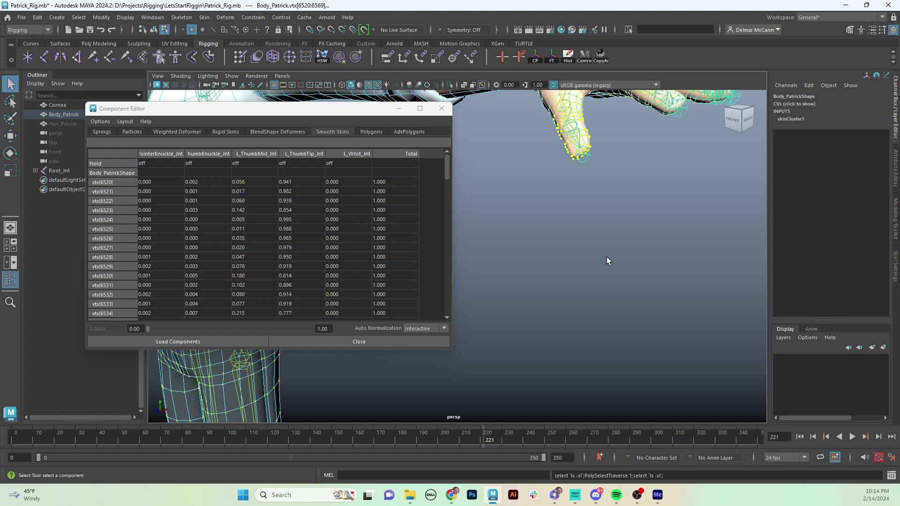
Set the selected thumb tip vertices' weights to 0 for the left pointer knuckle and left wrist joints
middle_click_drag(598, 235, 635, 277, "alt")
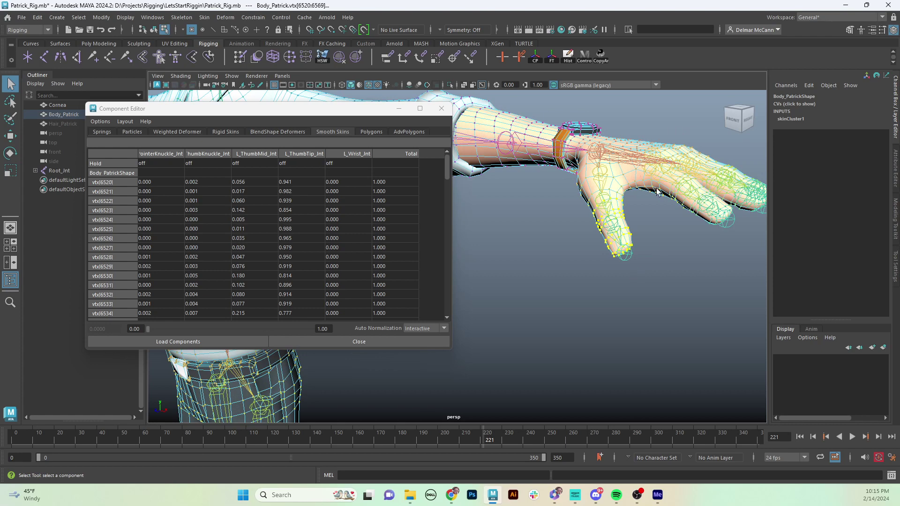
left_click_drag(607, 241, 643, 199, "alt")
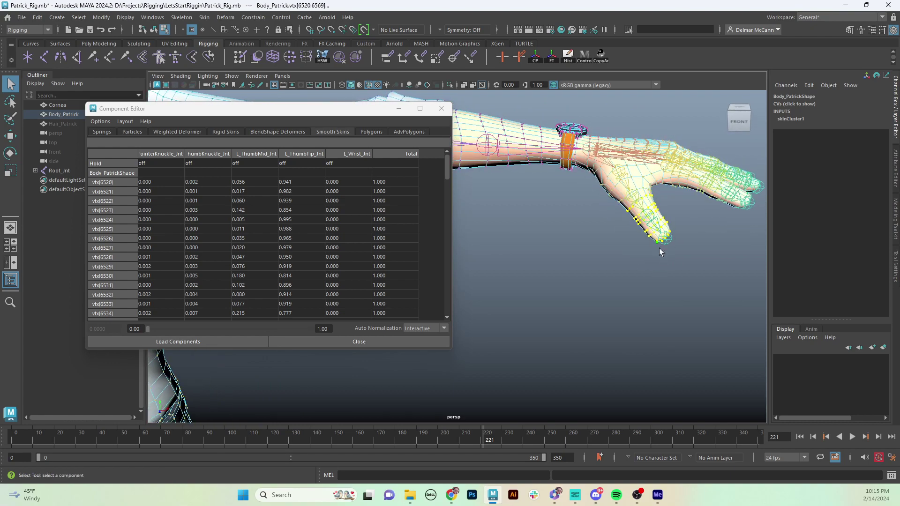
left_click(358, 155)
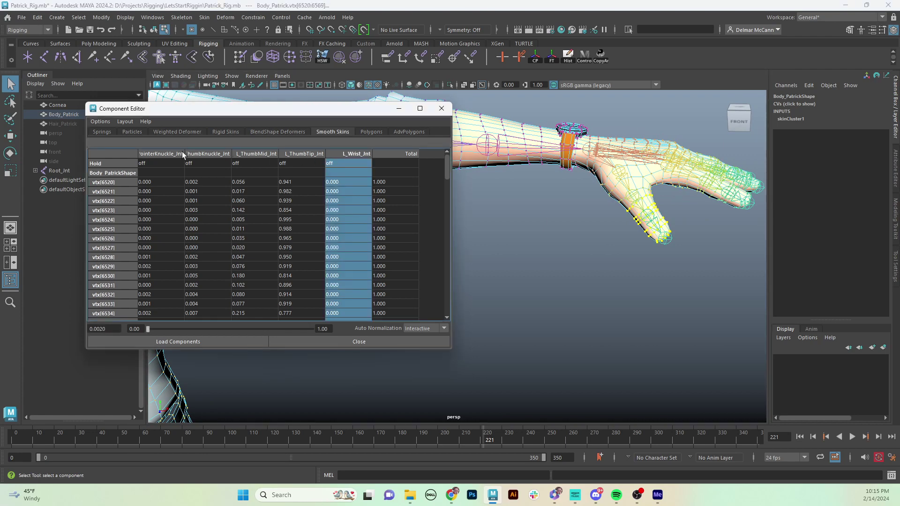
left_click(150, 154, "ctrl")
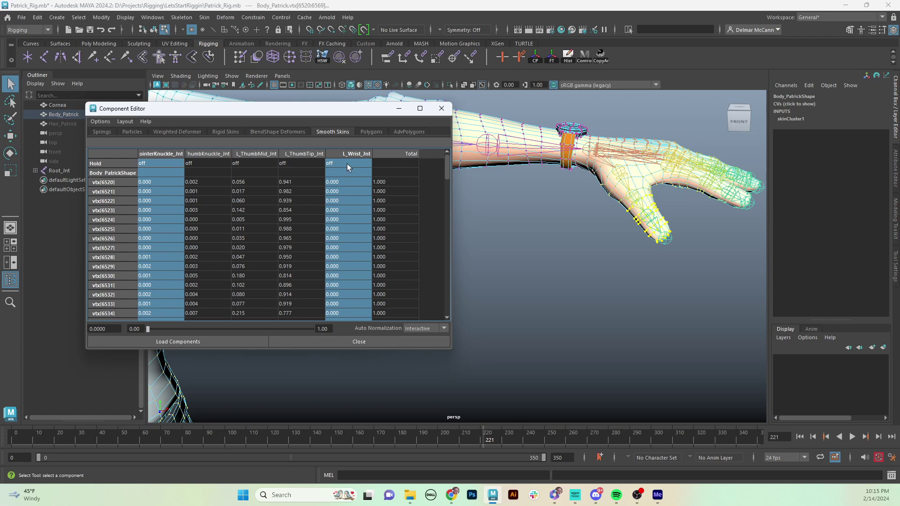
left_click(347, 164, "ctrl")
left_click(169, 164, "ctrl")
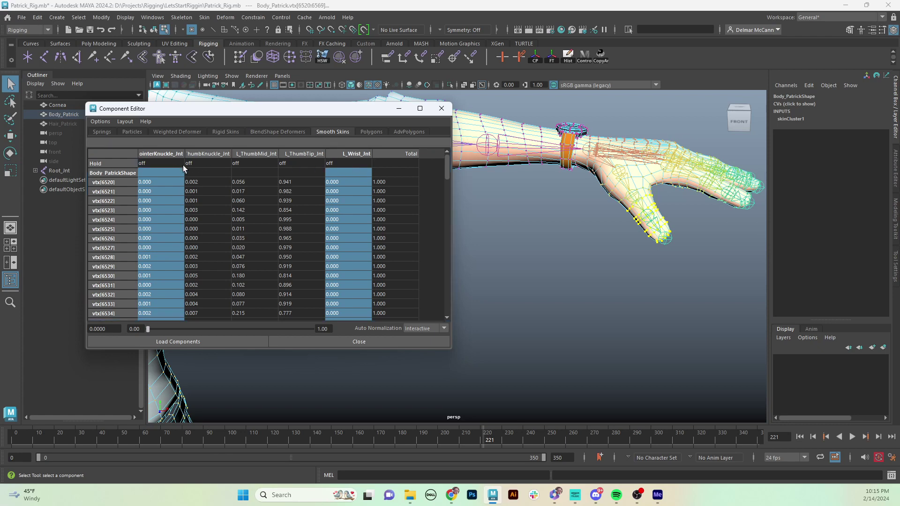
type("0")
key("Return")
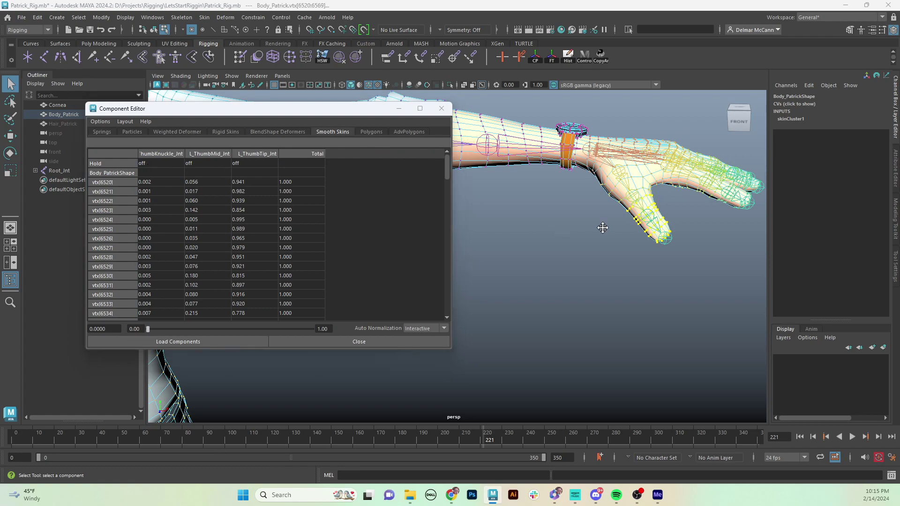
Replace the selection with a vertex at the left pointer finger's tip and grow it over the fingertip
middle_click_drag(603, 227, 562, 210, "alt")
left_click_drag(563, 210, 644, 234, "alt")
left_click(680, 265)
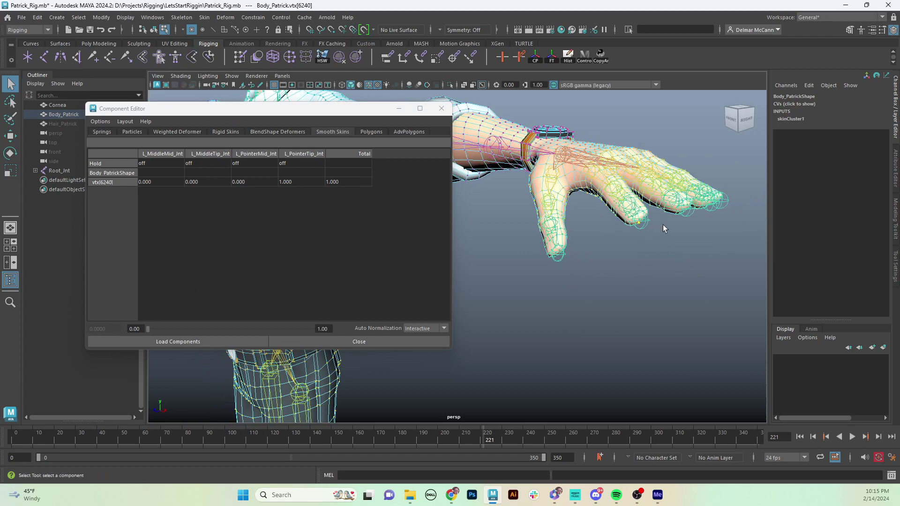
left_click(639, 220)
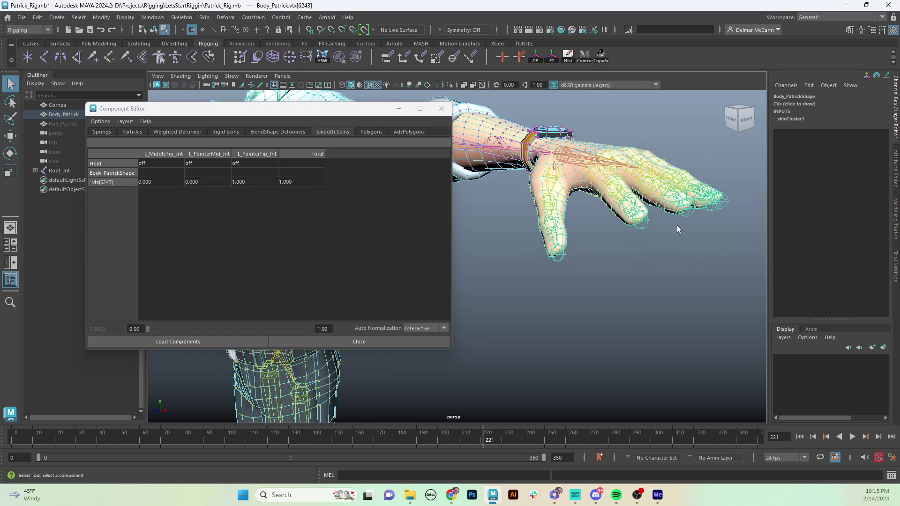
key("shift+period")
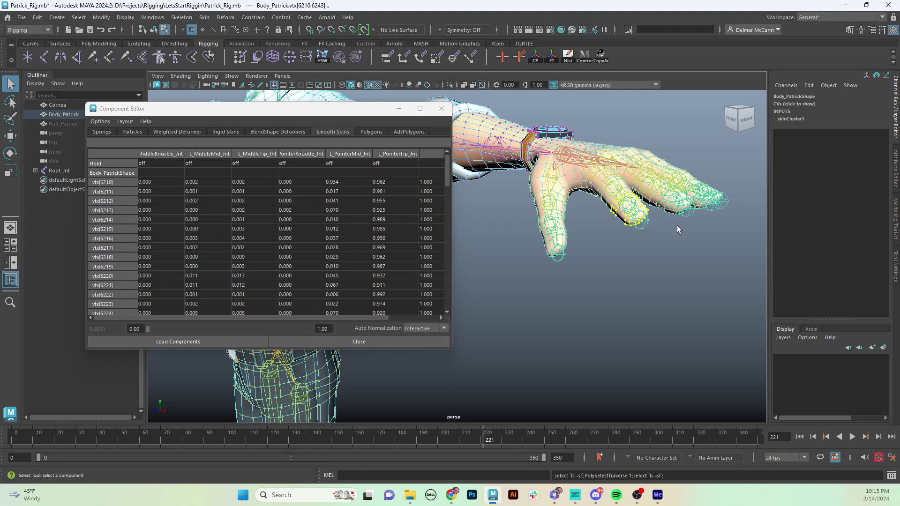
Grow the vertex selection further along the left pointer finger and set its weights to 0 for the left middle knuckle, mid and tip joints
key("shift+period")
left_click_drag(707, 166, 637, 247, "alt")
middle_click_drag(646, 268, 639, 278, "alt")
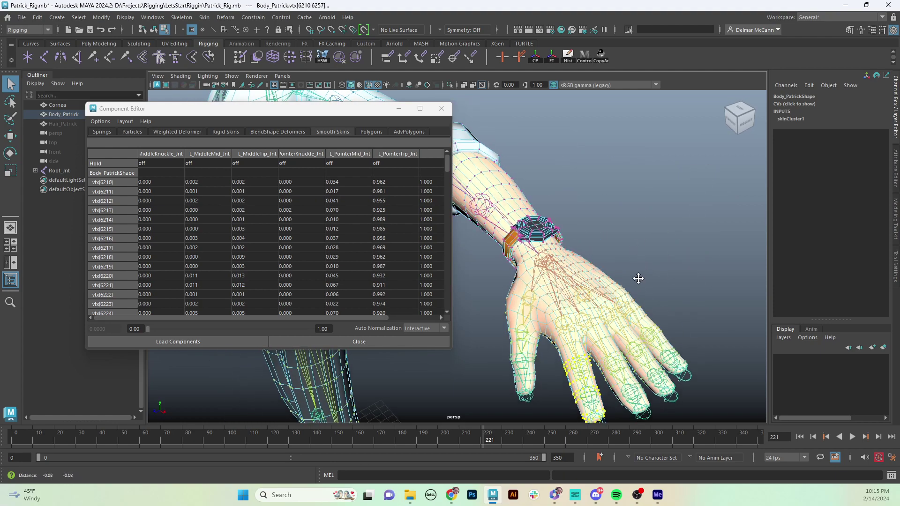
left_click_drag(639, 279, 669, 270, "alt")
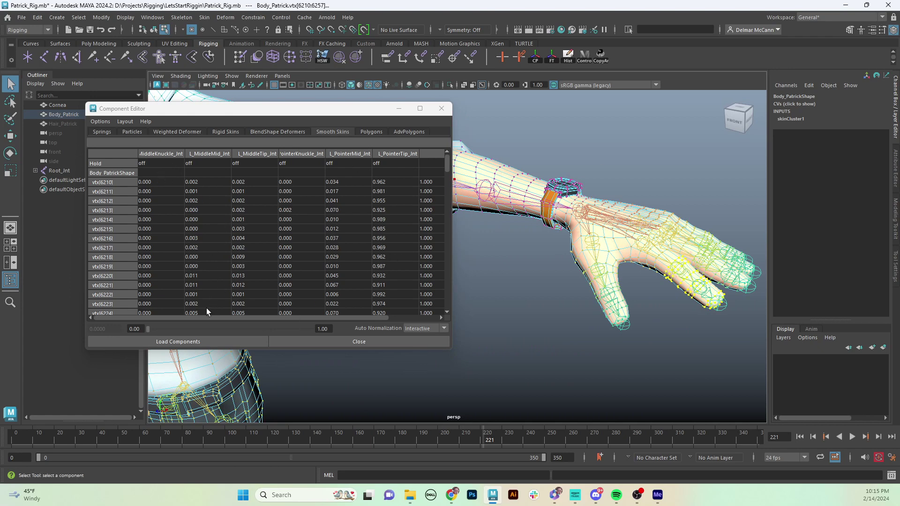
left_click(160, 154)
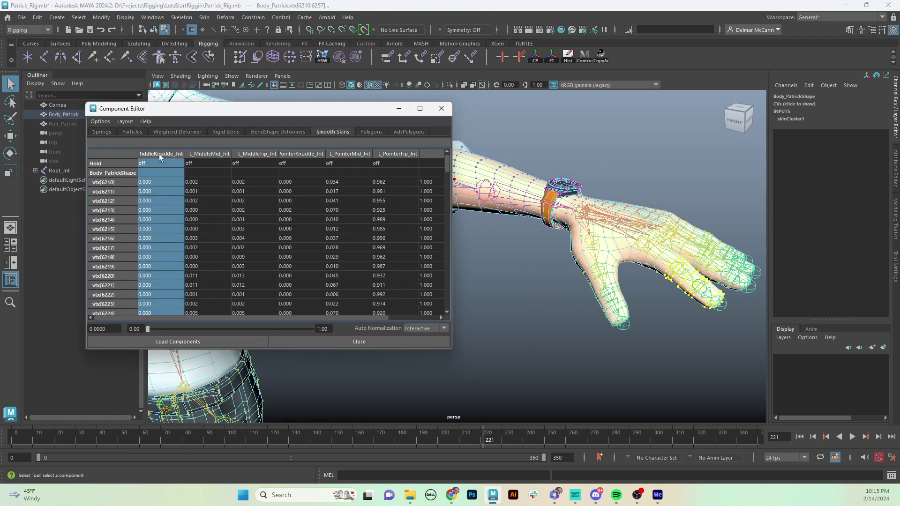
left_click(219, 154, "shift")
left_click(255, 155, "shift")
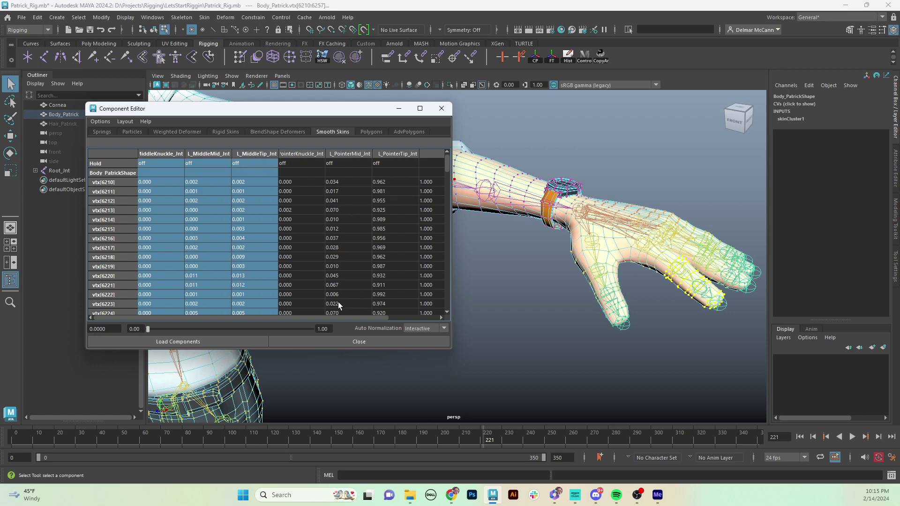
left_click_drag(334, 318, 258, 310)
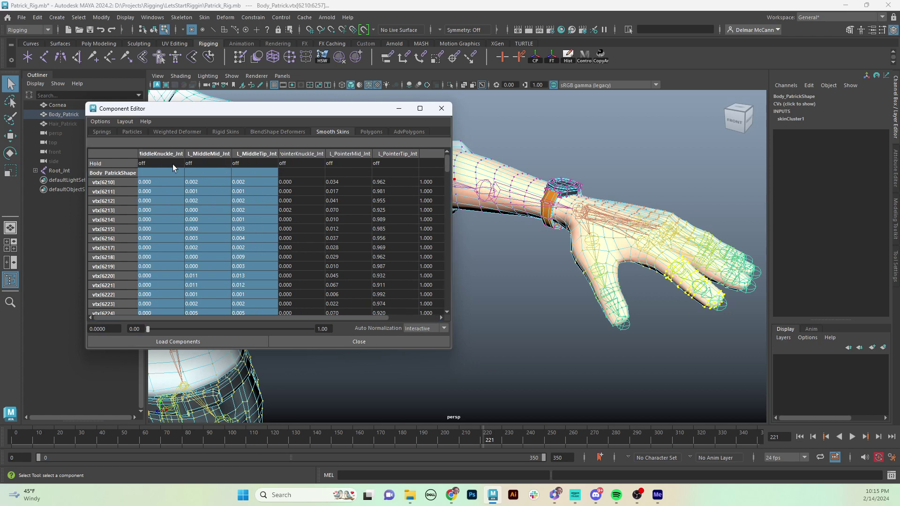
type("0")
key("Return")
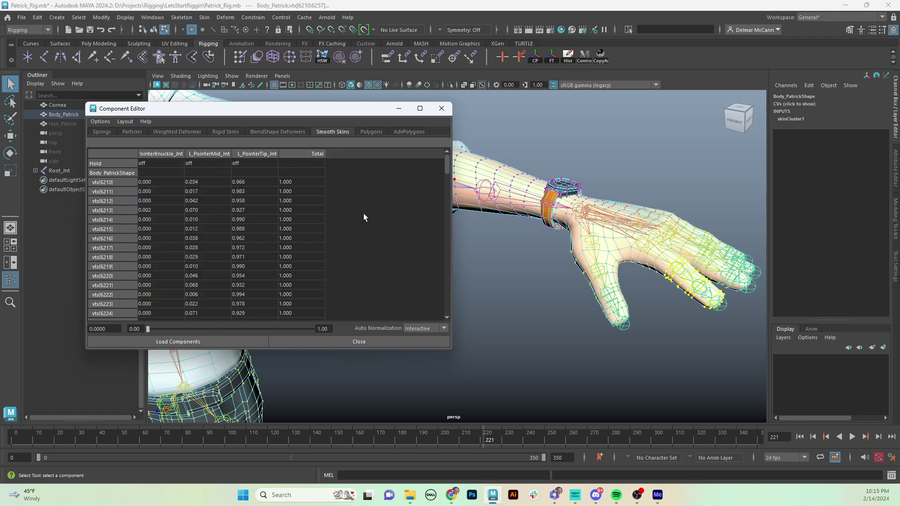
Replace the selection with a vertex at the left middle finger's tip and grow it along the outer part of the finger
left_click_drag(622, 290, 587, 314, "alt")
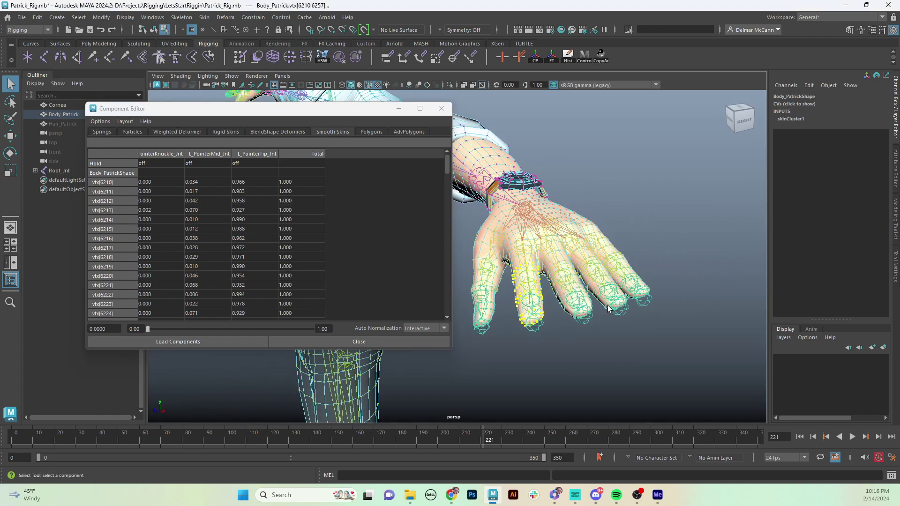
left_click(584, 317)
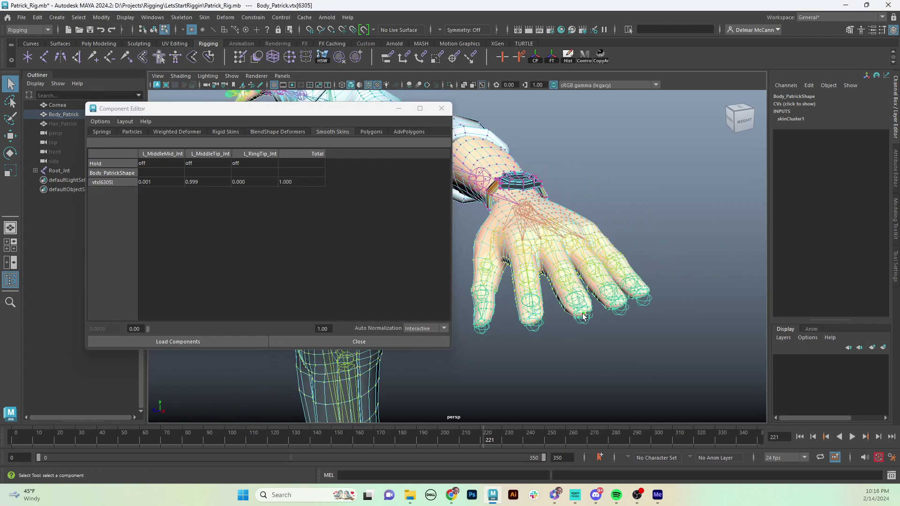
key("shift+period")
key("shift+period")
key("shift+period")
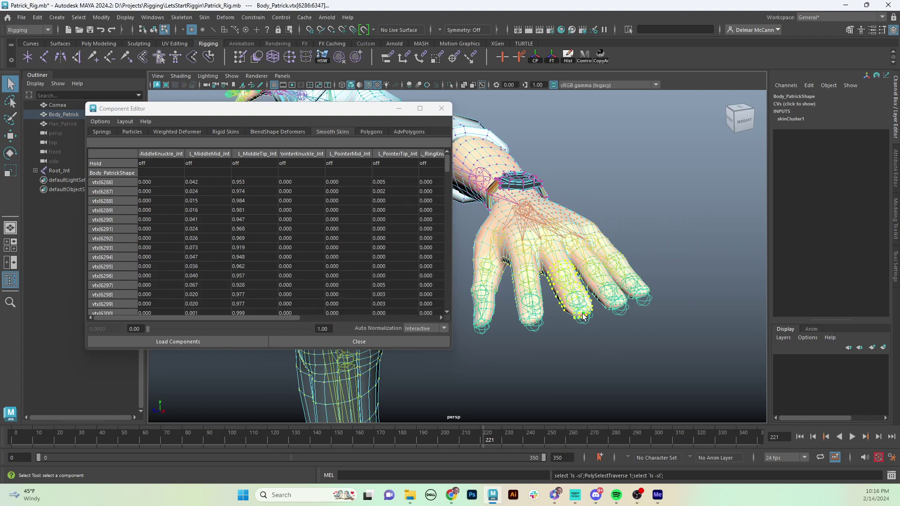
mouse_move(582, 307)
left_mouse_down("alt")
mouse_move(573, 312)
mouse_move(600, 307)
left_mouse_up("alt")
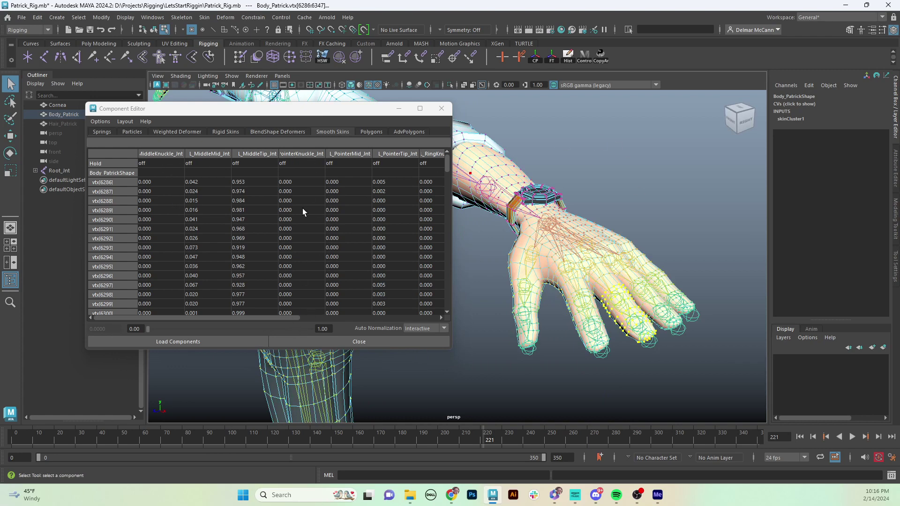
Set the selected middle finger vertices' weights to 0 for the left pointer and ring knuckle, mid and tip joints
left_click(303, 155)
left_click(350, 156, "shift")
left_click(390, 156, "shift")
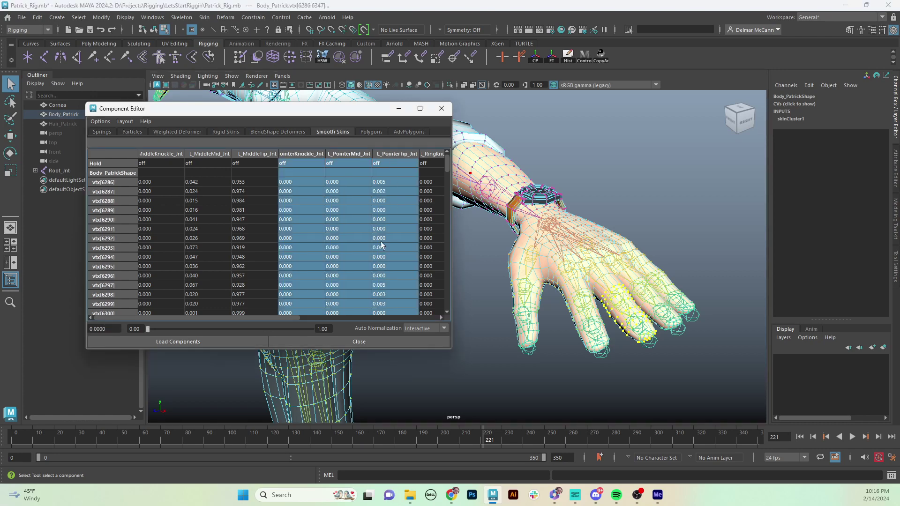
left_click_drag(294, 319, 426, 315)
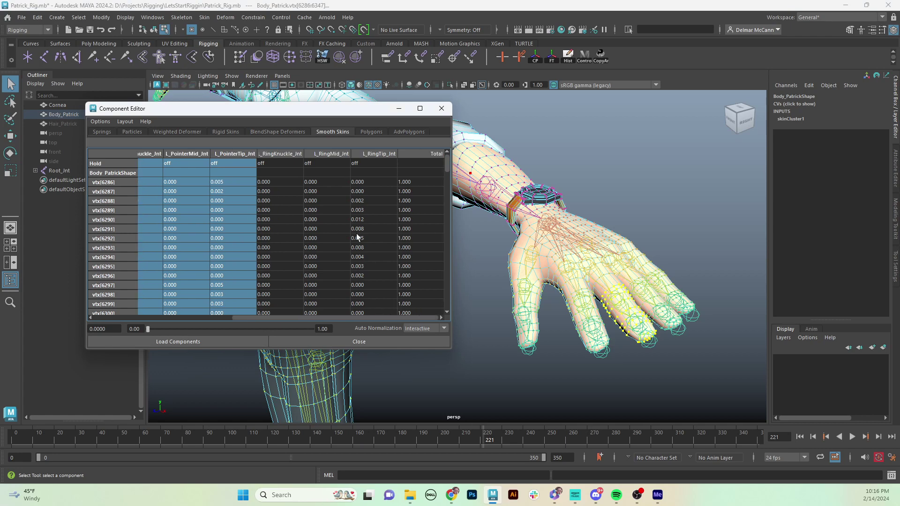
left_click(288, 155, "shift")
left_click(344, 153, "shift")
left_click(370, 155, "shift")
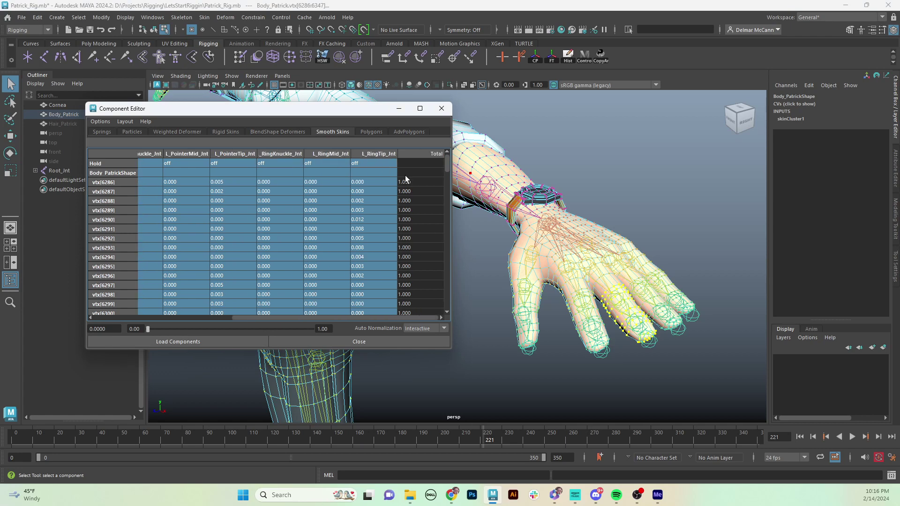
left_click(368, 163, "ctrl")
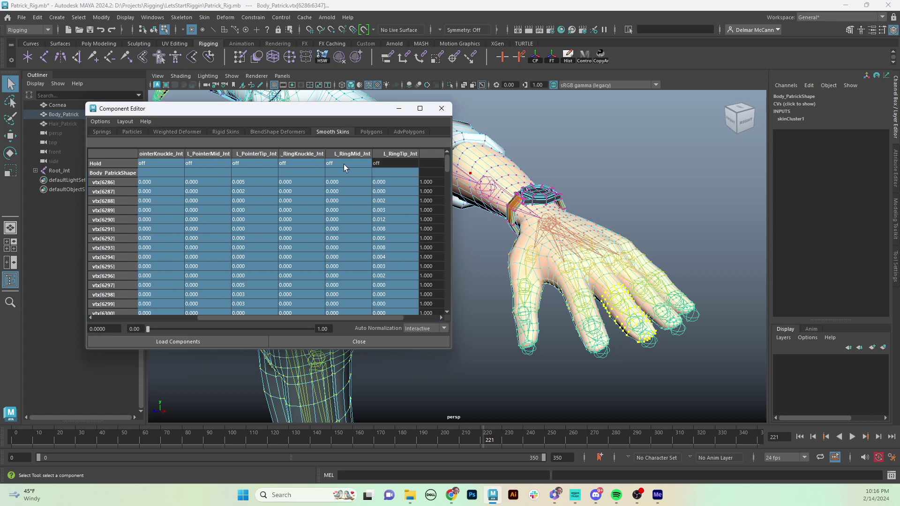
left_click(344, 164, "ctrl")
left_click(312, 164, "ctrl")
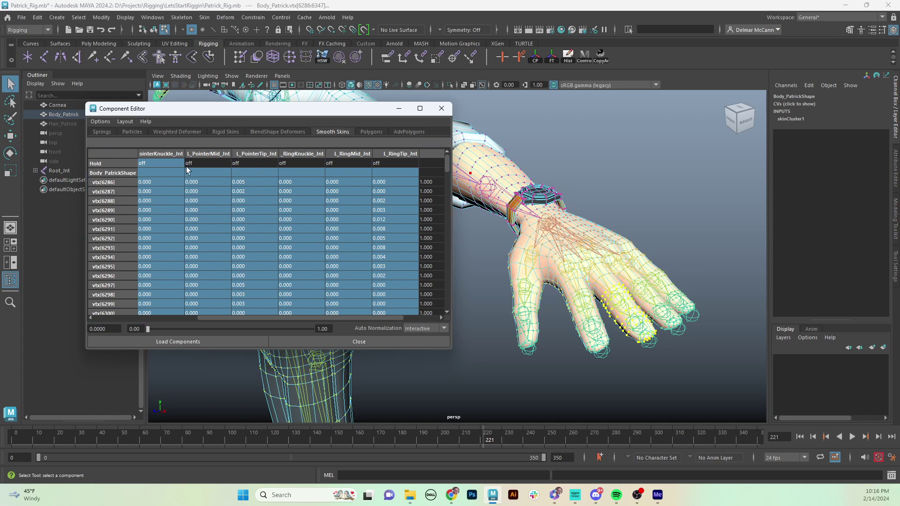
left_click_drag(340, 317, 259, 321)
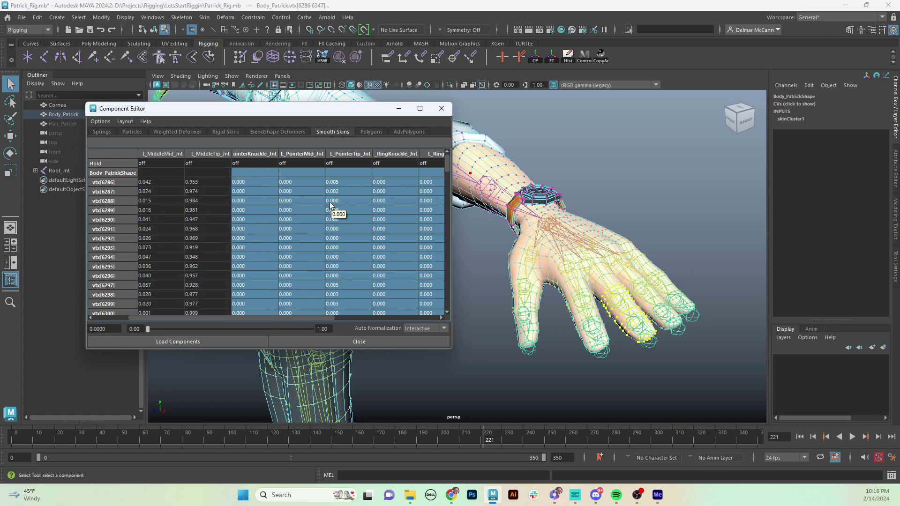
type("0")
key("Return")
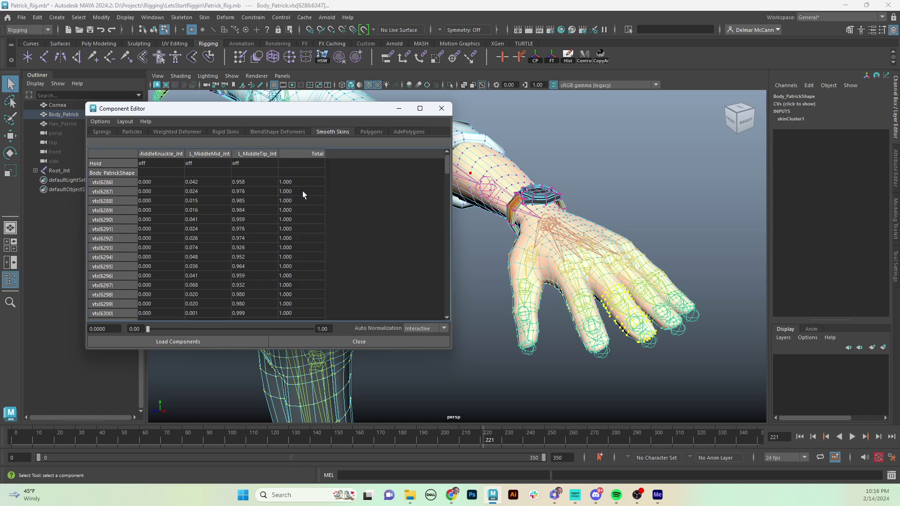
Replace the selection with a vertex at the left ring finger's tip and grow it along the outer part of the finger
left_click_drag(551, 269, 623, 264, "alt")
left_click(625, 312)
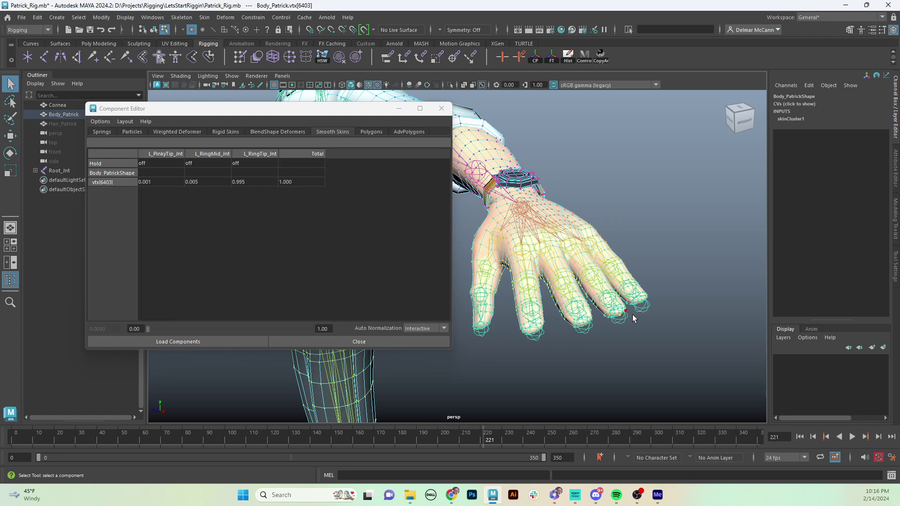
key("shift+period")
key("shift+period")
key("shift+period")
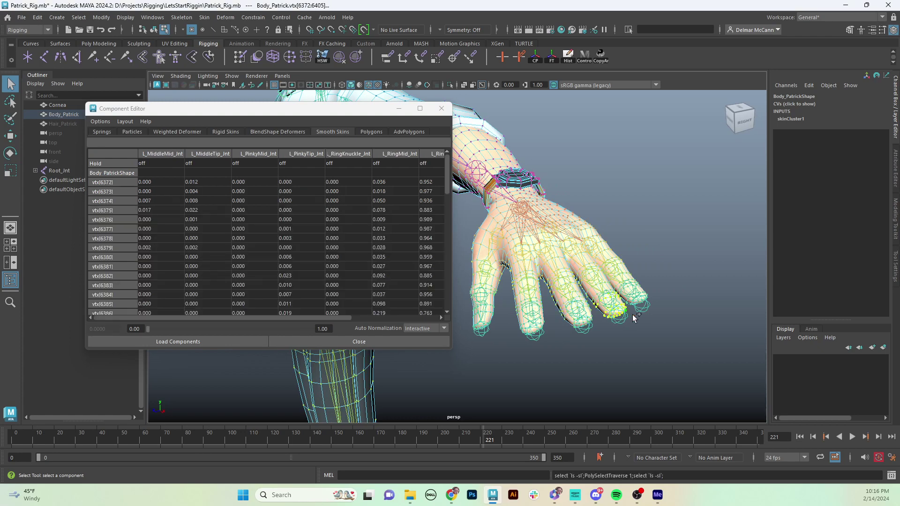
key("shift+period")
key("shift+period")
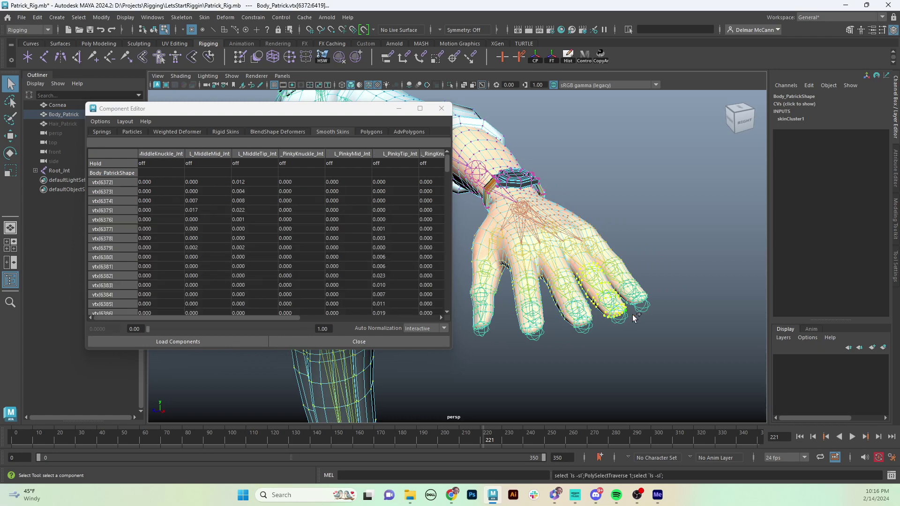
right_click_drag(632, 315, 609, 328, "alt")
left_click_drag(609, 329, 362, 189, "alt")
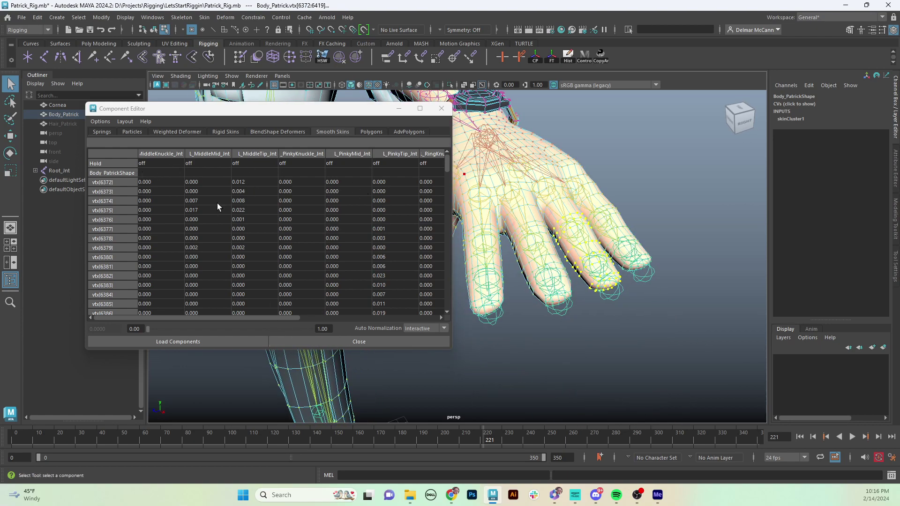
Set the selected ring finger vertices' weights to 0 for the left middle and pinky knuckle, mid and tip joints
left_click(166, 157)
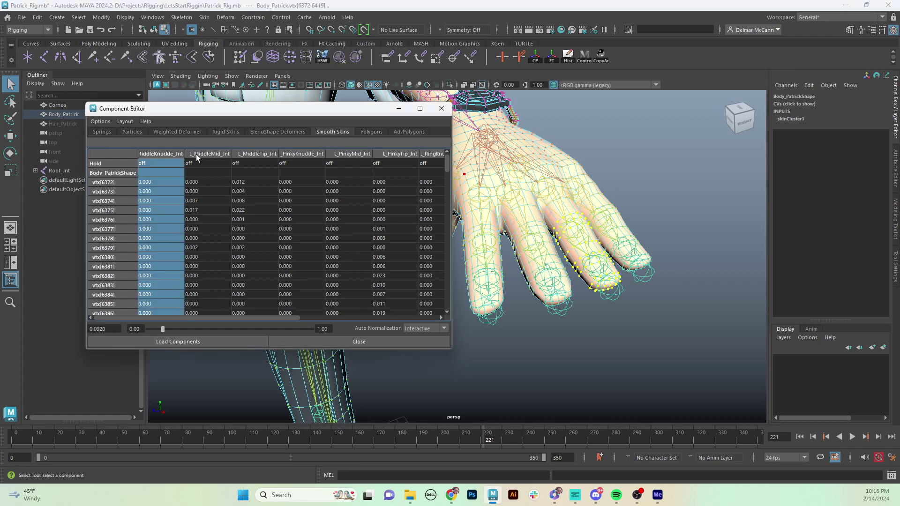
left_click(207, 154, "shift")
left_click(254, 156, "shift")
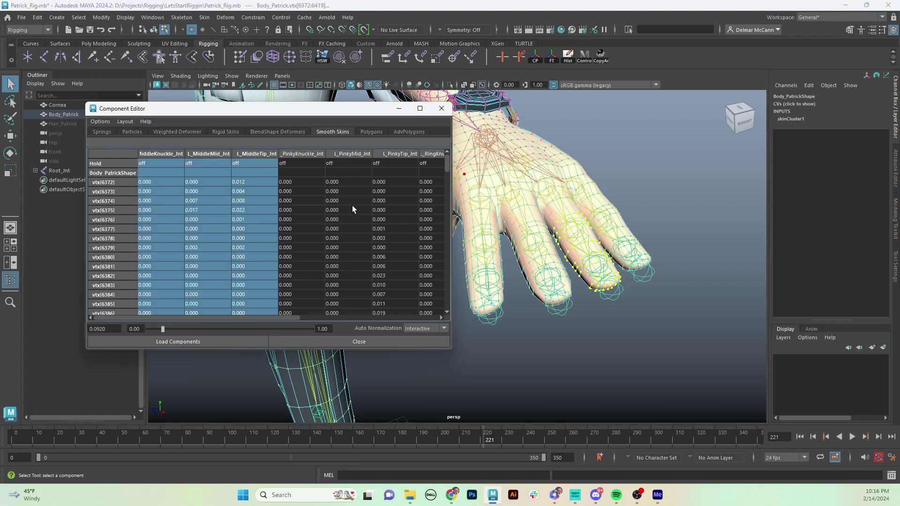
left_click(304, 155, "shift")
left_click(347, 154, "shift")
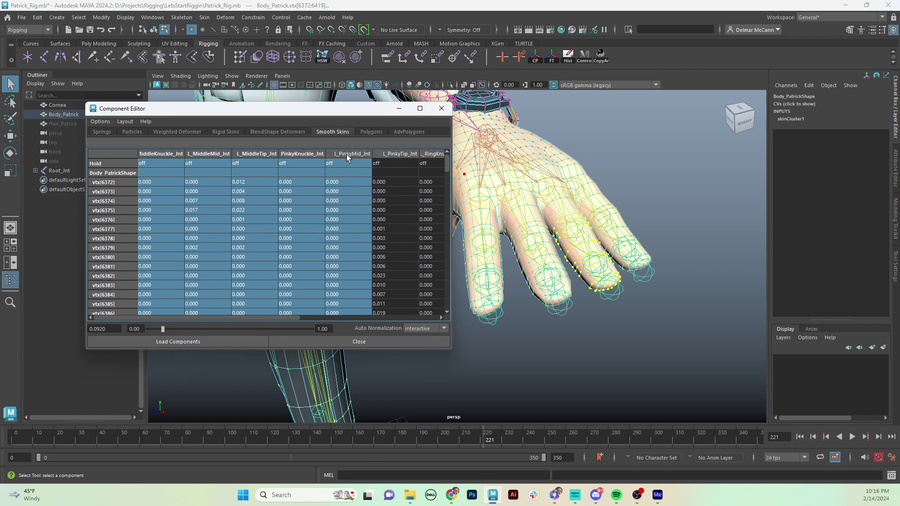
left_click(387, 156, "shift")
left_click_drag(285, 319, 215, 307)
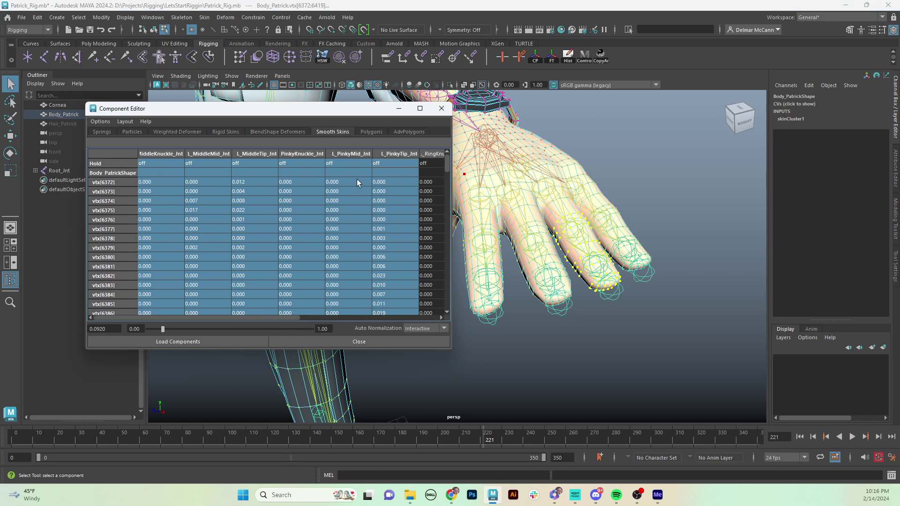
left_click(385, 164, "ctrl")
left_click(353, 164, "ctrl")
left_click(303, 165, "ctrl")
left_click(261, 164, "ctrl")
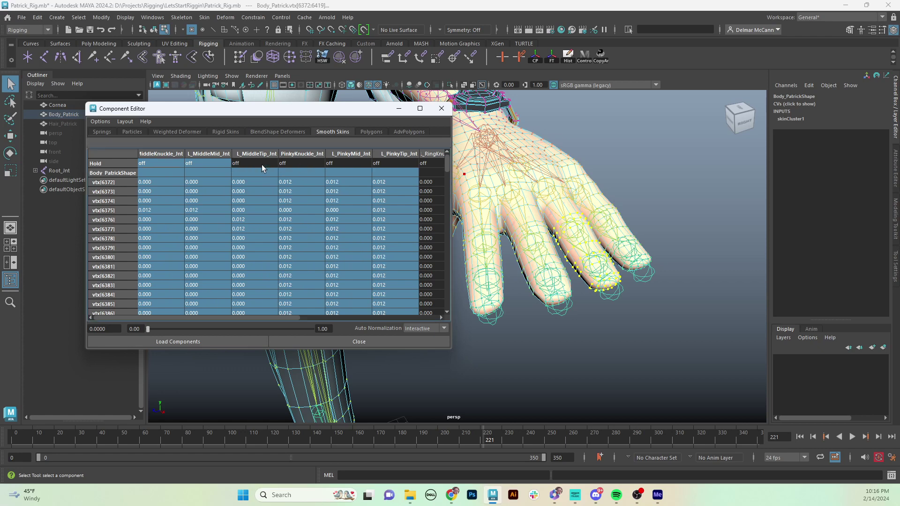
left_click(214, 164, "ctrl")
left_click(172, 163, "ctrl")
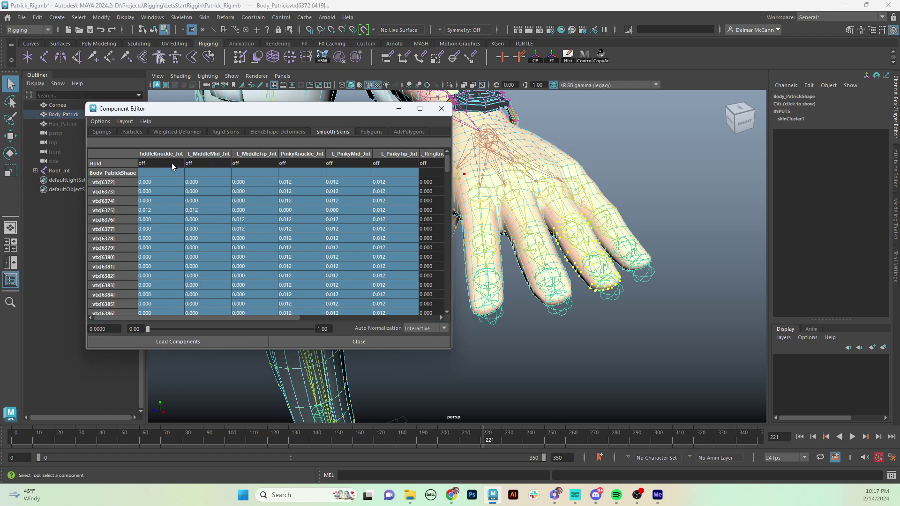
left_click(680, 282)
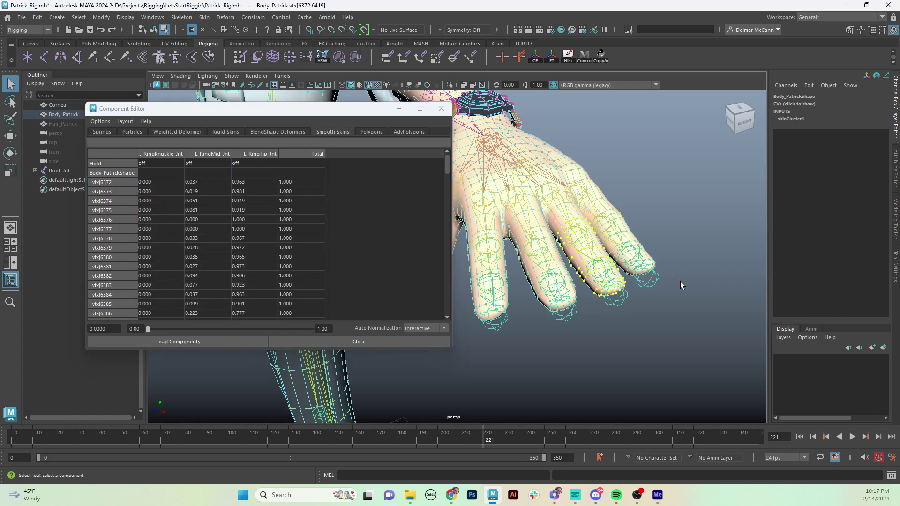
Replace the selection with a vertex at the left pinky's tip and grow it along the outer part of the finger
left_click(649, 273)
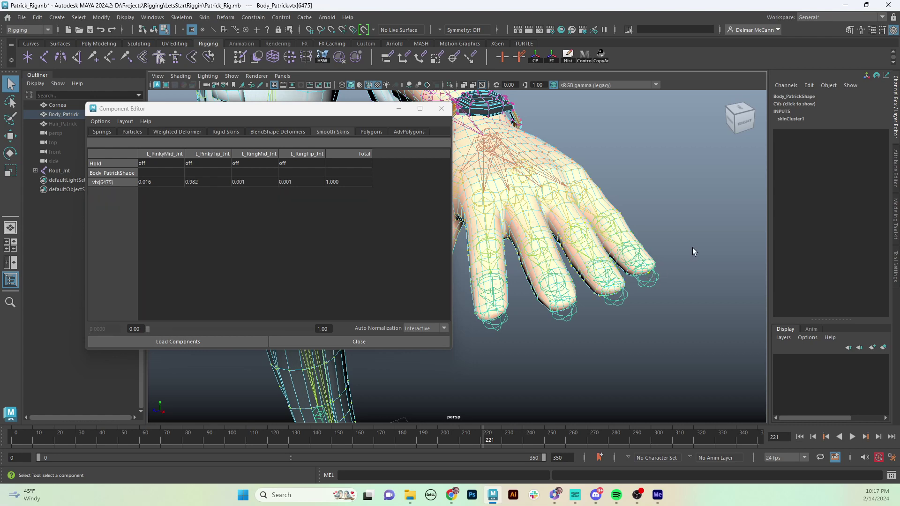
key("shift+period")
key("shift+period")
key("shift+period")
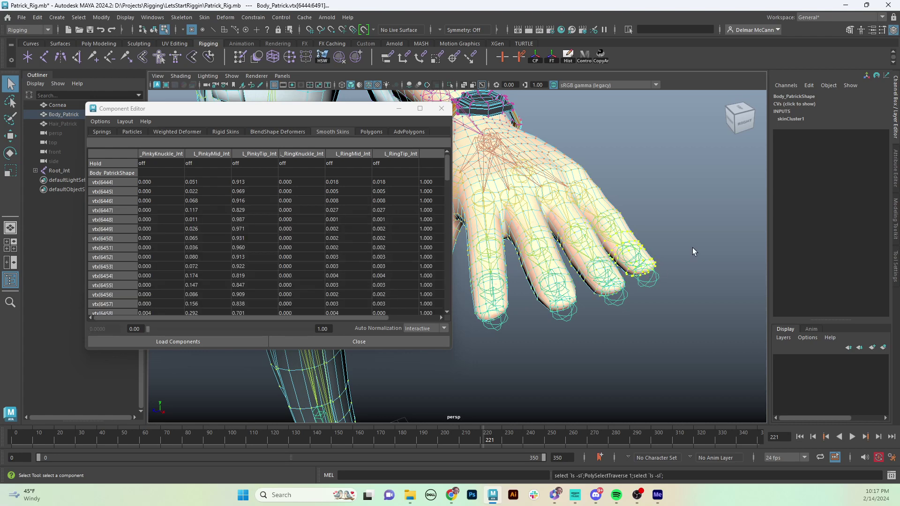
key("shift+period")
Set the selected pinky vertices' weights to 0 for the left ring knuckle, ring mid, ring tip and wrist joints
left_click(251, 317)
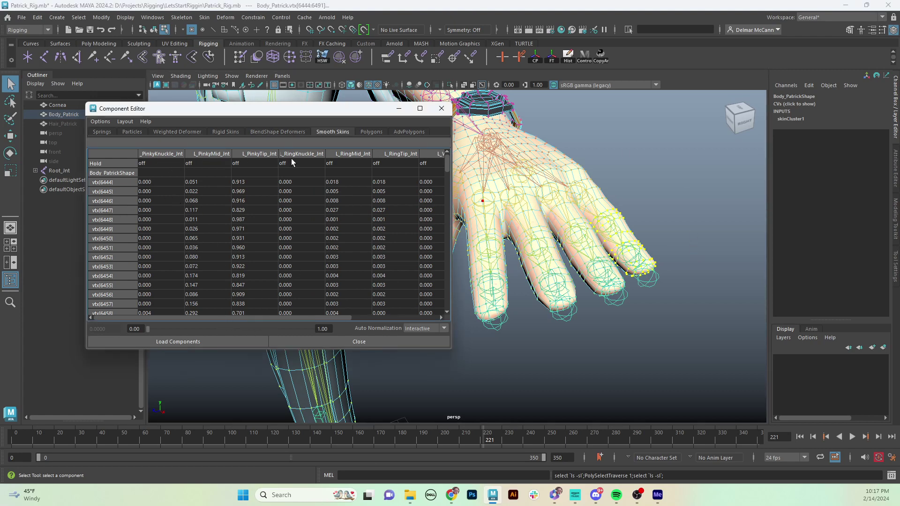
left_click_drag(297, 153, 398, 158)
left_click_drag(353, 317, 415, 268)
left_click(380, 157, "shift")
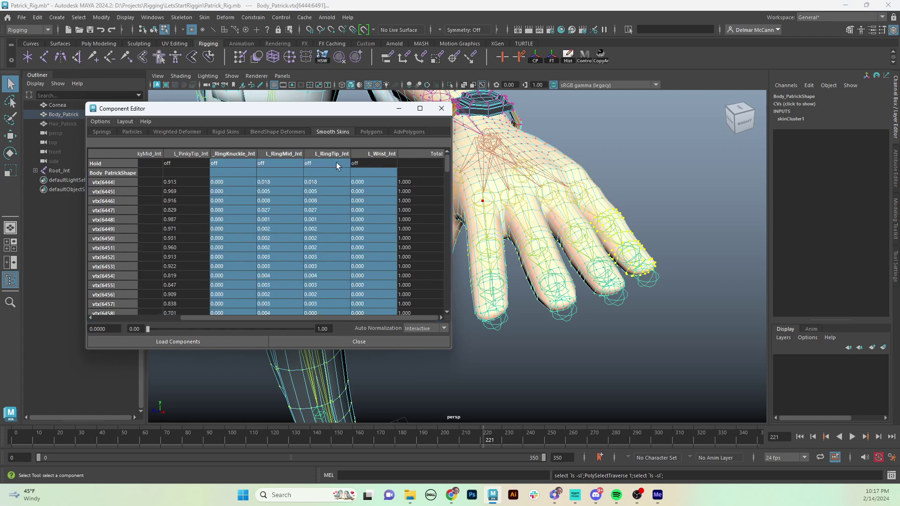
type("0")
key("Return")
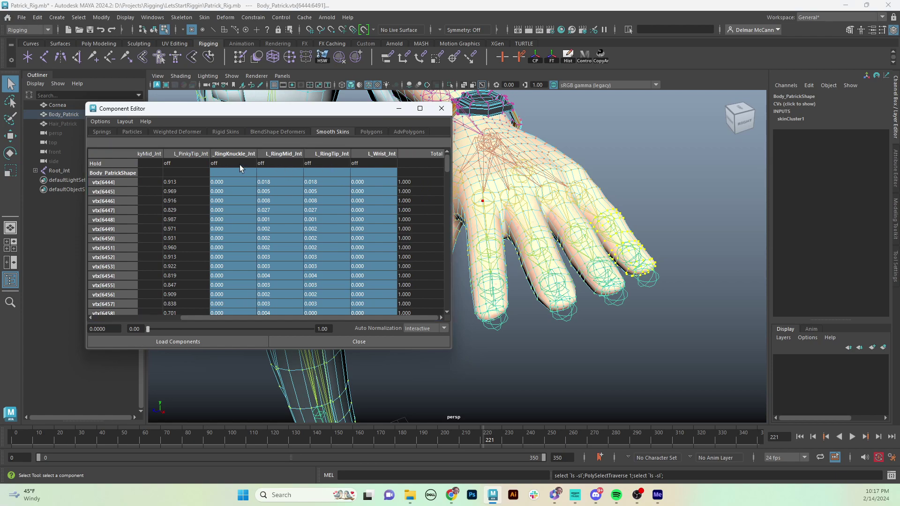
middle_click_drag(546, 285, 649, 300, "alt")
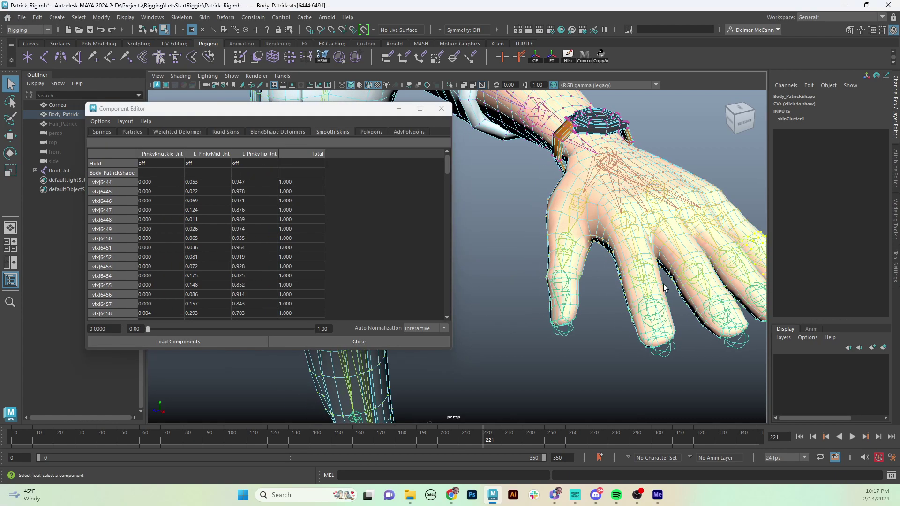
right_click_drag(650, 300, 520, 279, "alt")
middle_click_drag(521, 279, 640, 303, "alt")
left_click_drag(641, 304, 732, 301, "alt")
middle_click_drag(624, 287, 741, 289, "alt")
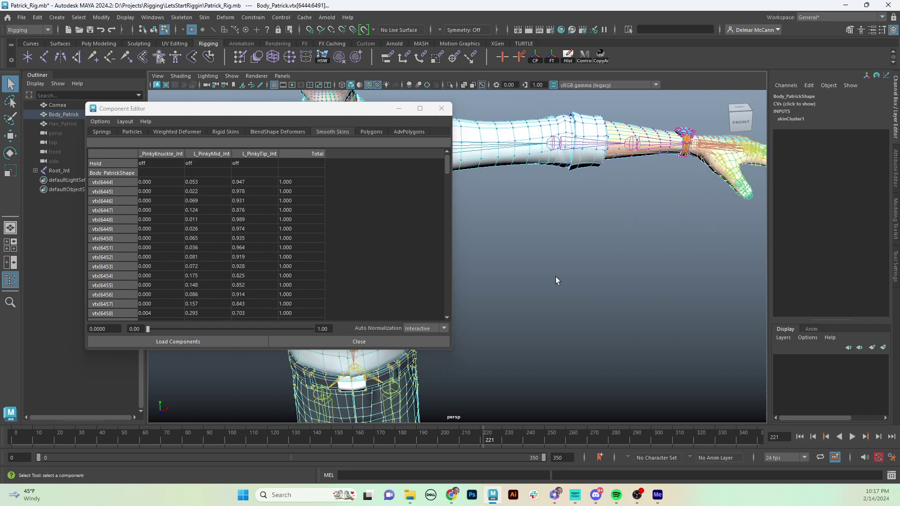
Switch from vertex to object selection and select Patrick's body mesh
middle_click_drag(556, 276, 738, 298, "alt")
right_click_drag(739, 299, 683, 301, "alt")
middle_click_drag(654, 281, 665, 311, "alt")
right_click_drag(665, 311, 640, 288, "alt")
middle_click_drag(640, 288, 649, 297, "alt")
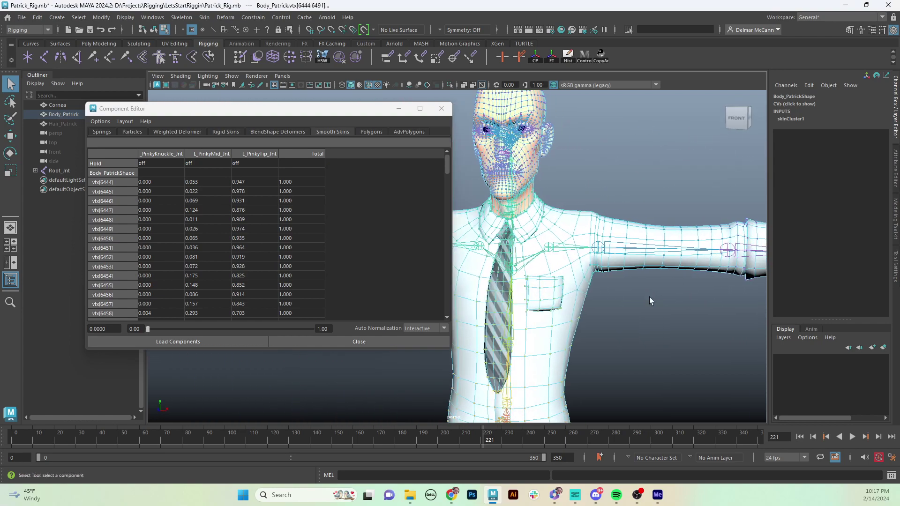
key("F8")
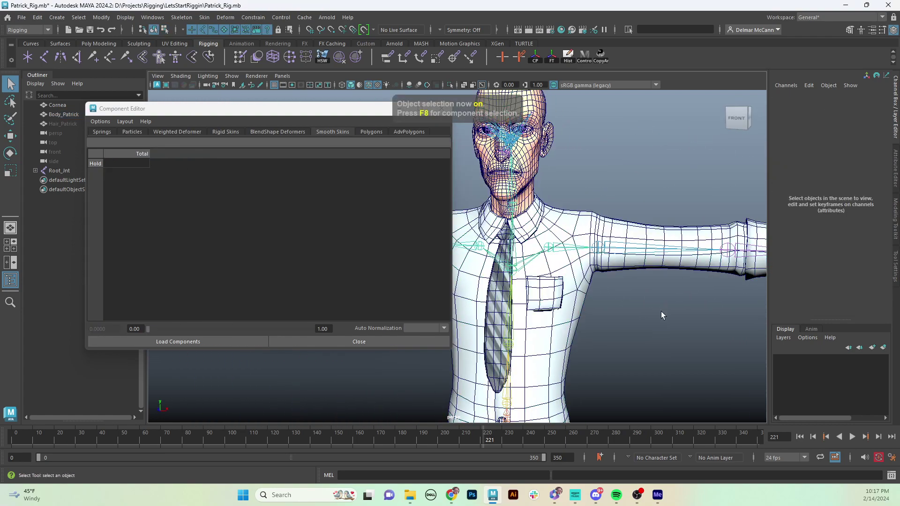
right_click_drag(661, 316, 629, 316, "alt")
middle_click_drag(629, 316, 732, 310, "alt")
left_click(693, 285)
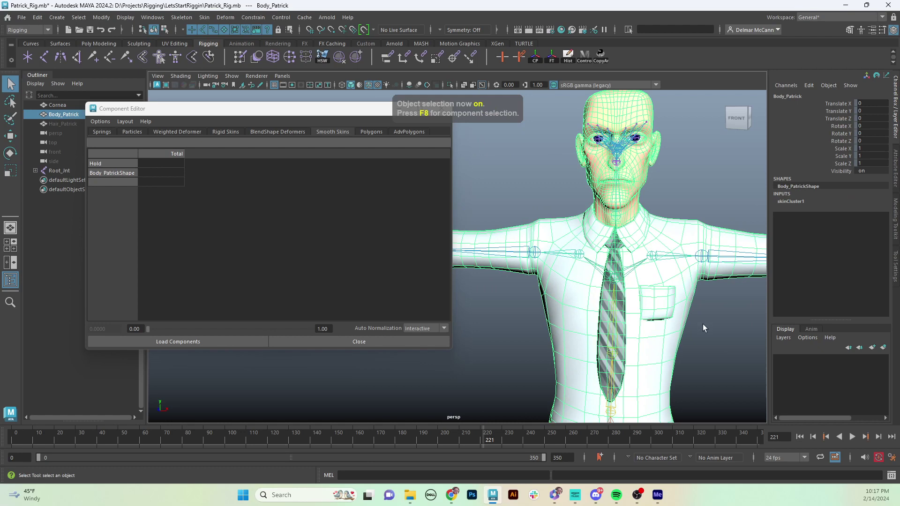
Minimize the Component Editor to clear the view of the body
middle_click_drag(675, 329, 701, 288, "alt")
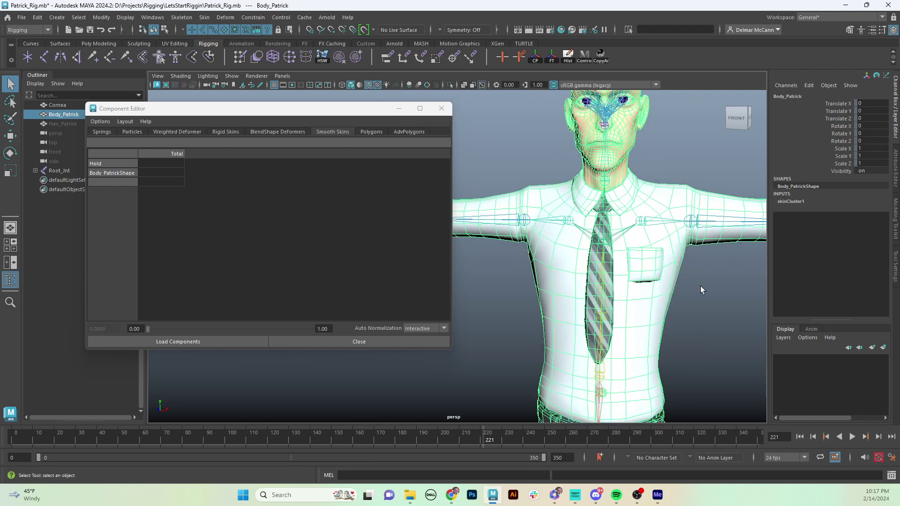
right_click_drag(702, 287, 640, 358, "alt")
middle_click_drag(639, 358, 645, 314, "alt")
left_click_drag(645, 314, 648, 266, "alt")
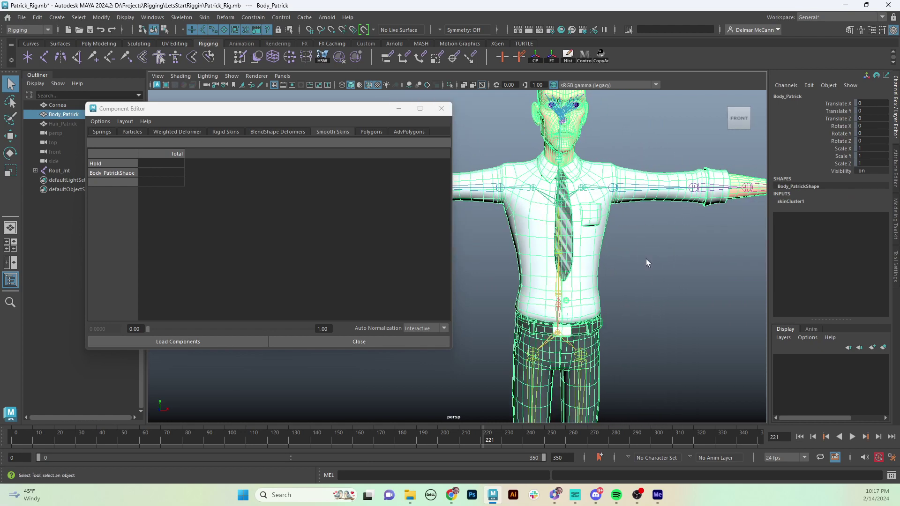
left_click(399, 109)
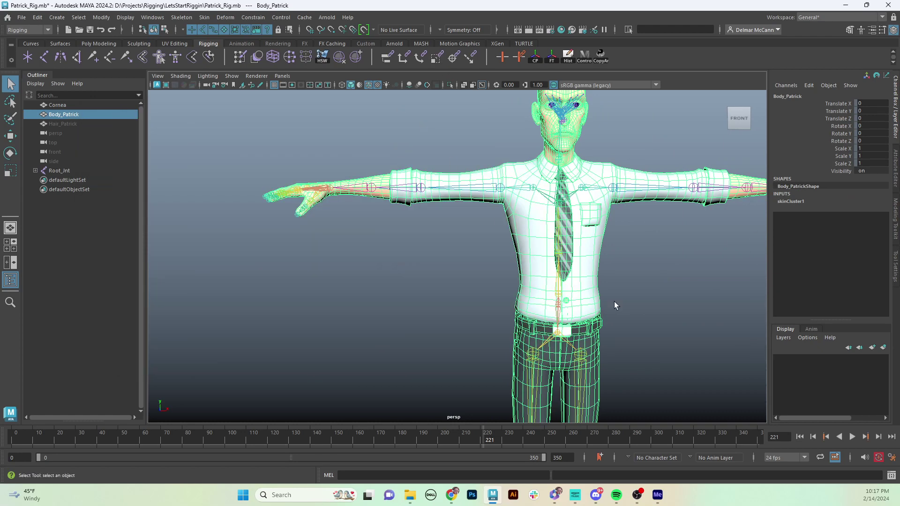
Mirror the body's skin weights across YZ from positive to negative, using closest point on surface and closest joint, with no second influence association
middle_click_drag(615, 305, 517, 334, "alt")
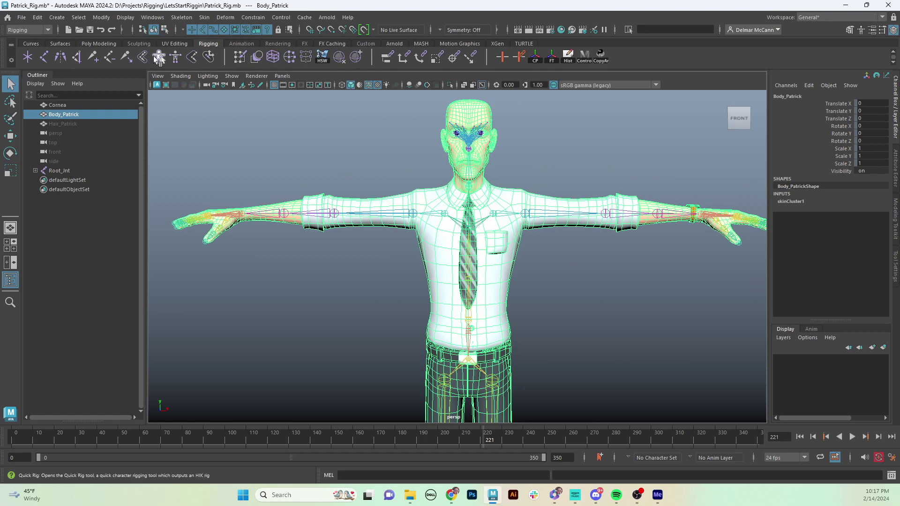
left_click(204, 19)
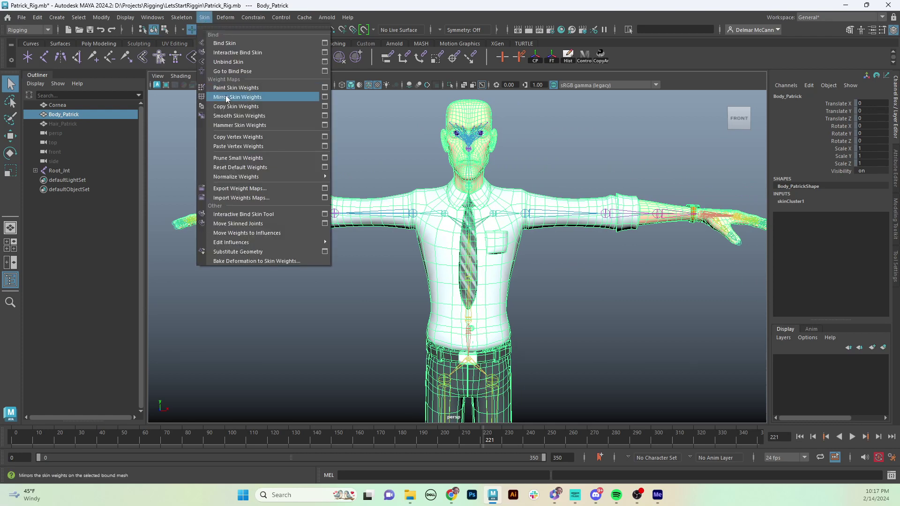
left_click(324, 97)
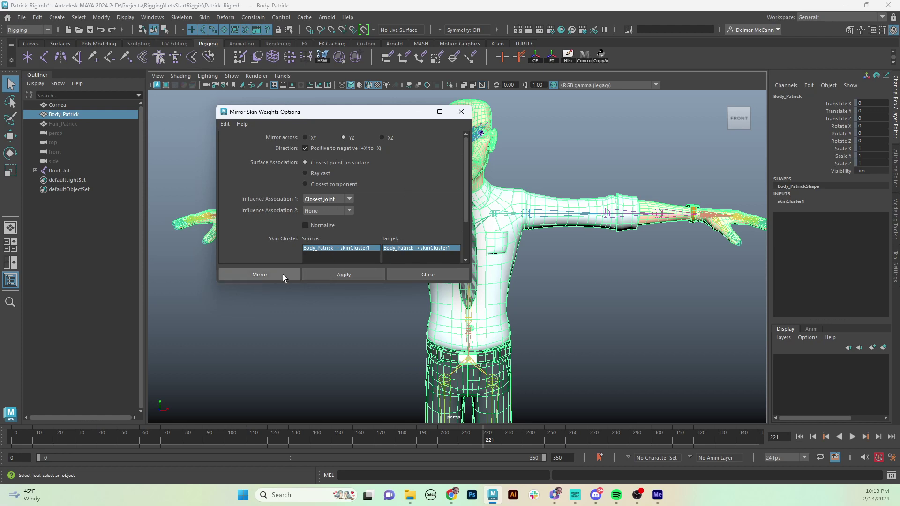
left_click(260, 275)
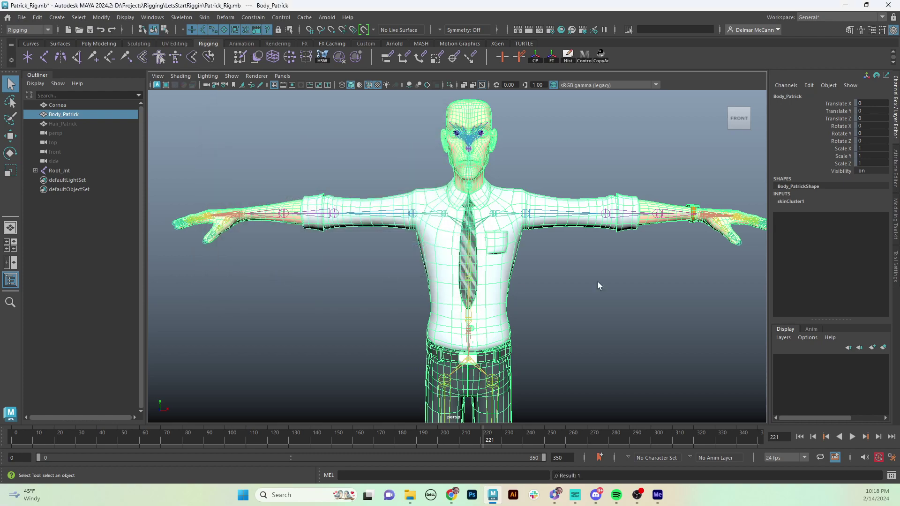
Examine the mirrored body mesh and its joints around the arms, shoulders and torso from several angles
left_click_drag(599, 283, 574, 258, "alt")
scroll(613, 261, "up", 3)
middle_click_drag(534, 180, 562, 266, "alt")
mouse_move(561, 266)
left_mouse_down("alt")
mouse_move(541, 258)
mouse_move(578, 258)
left_mouse_up("alt")
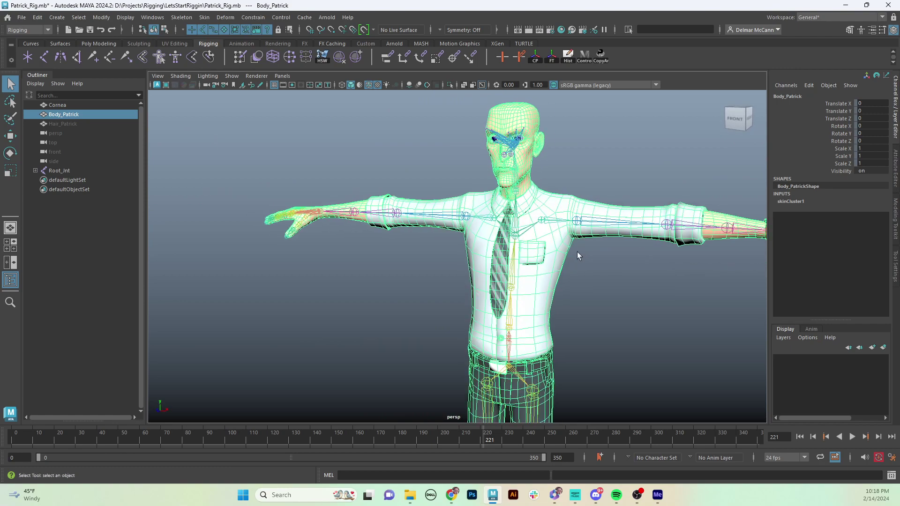
left_click_drag(589, 241, 622, 225, "alt")
scroll(621, 225, "up", 4)
middle_click_drag(621, 225, 631, 185, "alt")
left_click_drag(632, 186, 614, 221, "alt")
left_click_drag(567, 226, 608, 246, "alt")
right_click_drag(608, 246, 595, 248, "alt")
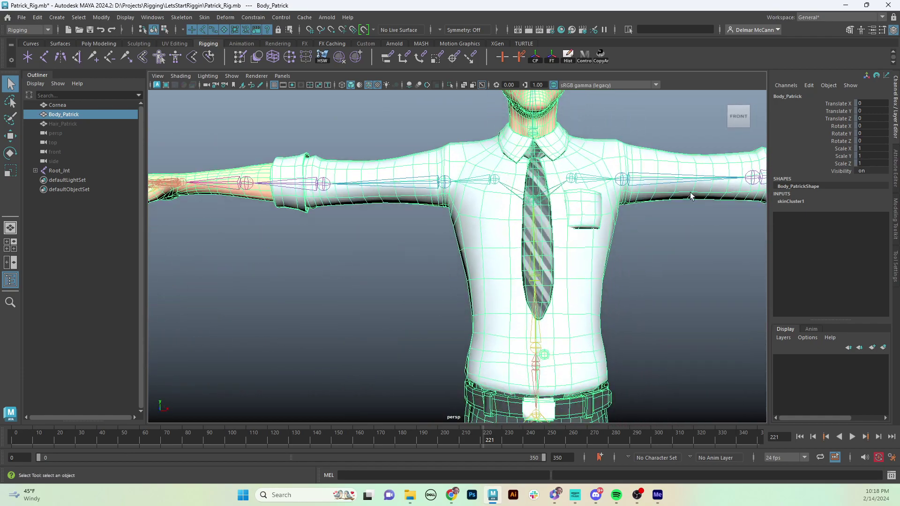
mouse_move(596, 248)
left_mouse_down("alt")
mouse_move(588, 253)
mouse_move(598, 239)
left_mouse_up("alt")
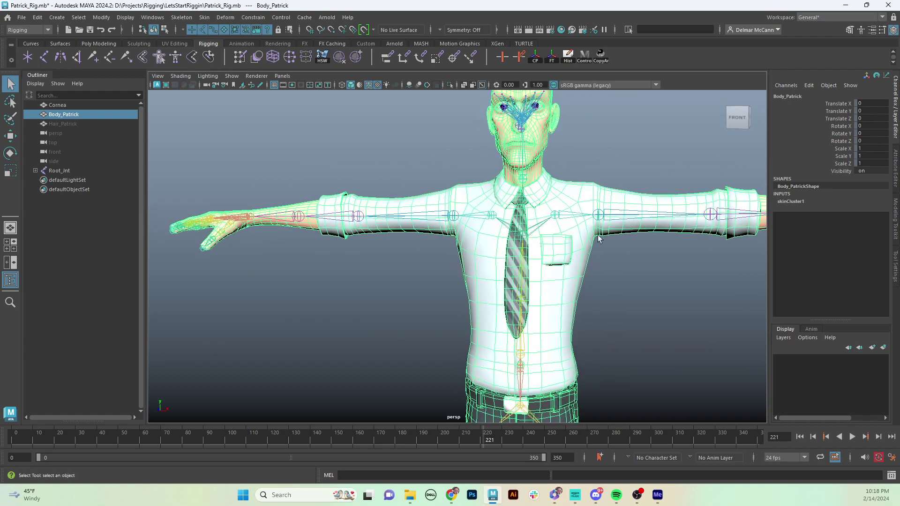
Test the left arm's deformation by rotating the left shoulder joint about -76° in Z, and undo the rotation
left_click(602, 216)
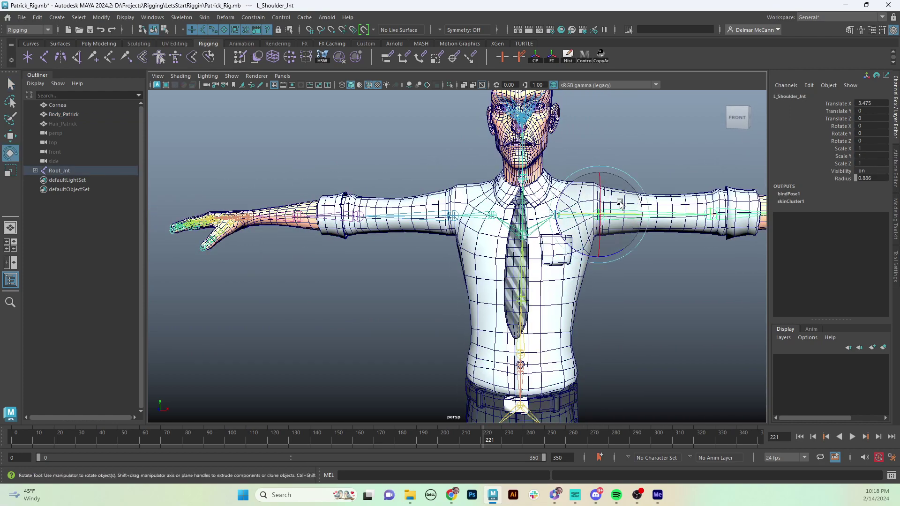
left_click_drag(568, 246, 560, 216)
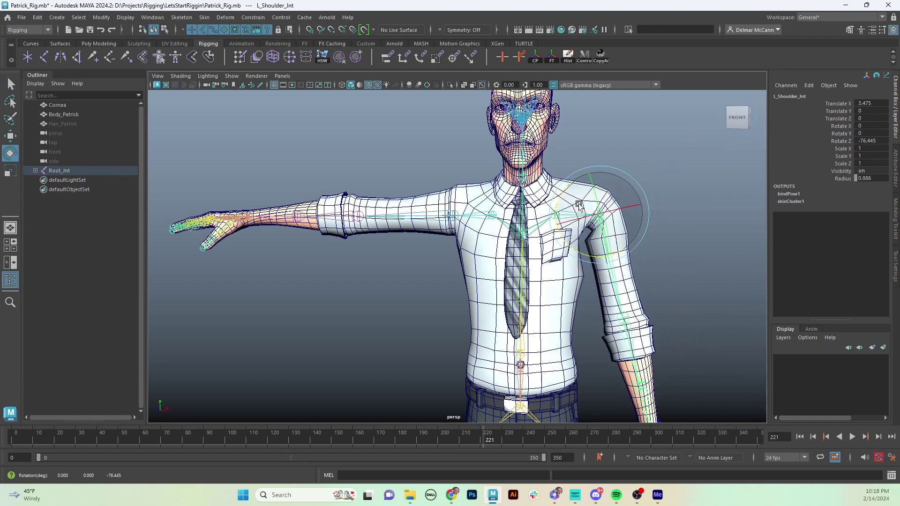
key("ctrl+z")
Test the hip deformation by rotating the pelvis joint about 34° in Z, and undo the rotation
middle_click_drag(641, 322, 632, 235, "alt")
left_click_drag(632, 235, 552, 244, "alt")
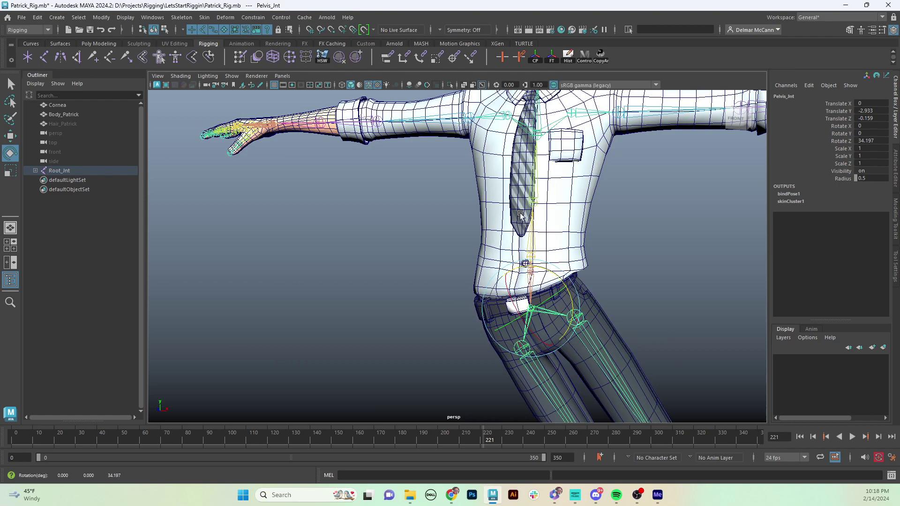
key("ctrl+z")
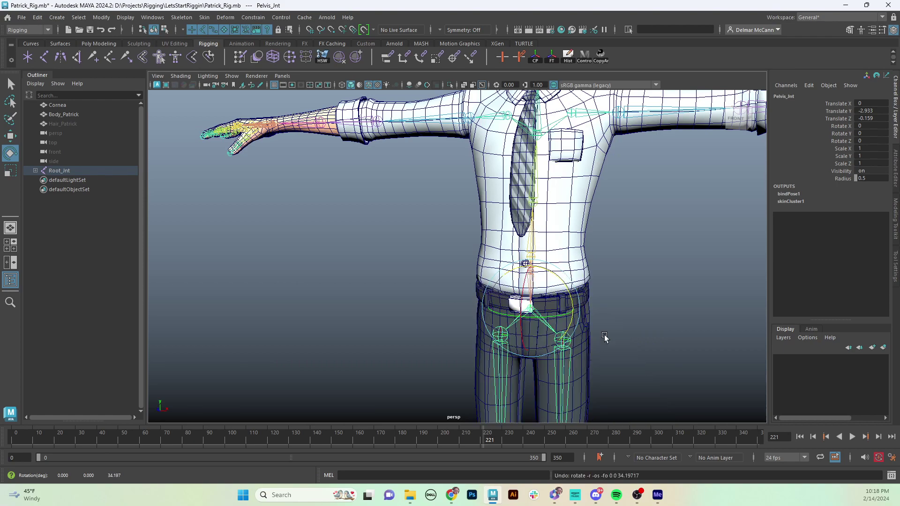
scroll(605, 338, "down", 5)
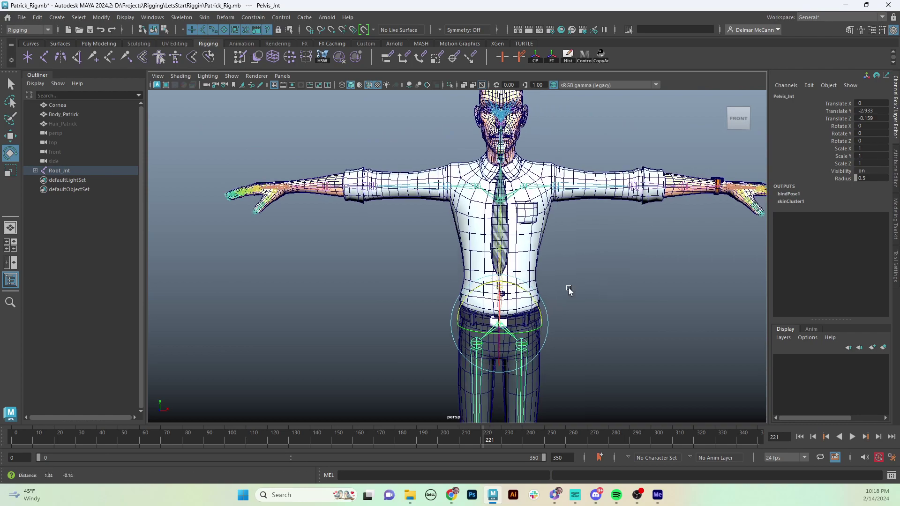
mouse_move(568, 291)
left_mouse_down("alt")
mouse_move(543, 288)
mouse_move(549, 301)
mouse_move(583, 287)
mouse_move(529, 291)
mouse_move(587, 288)
left_mouse_up("alt")
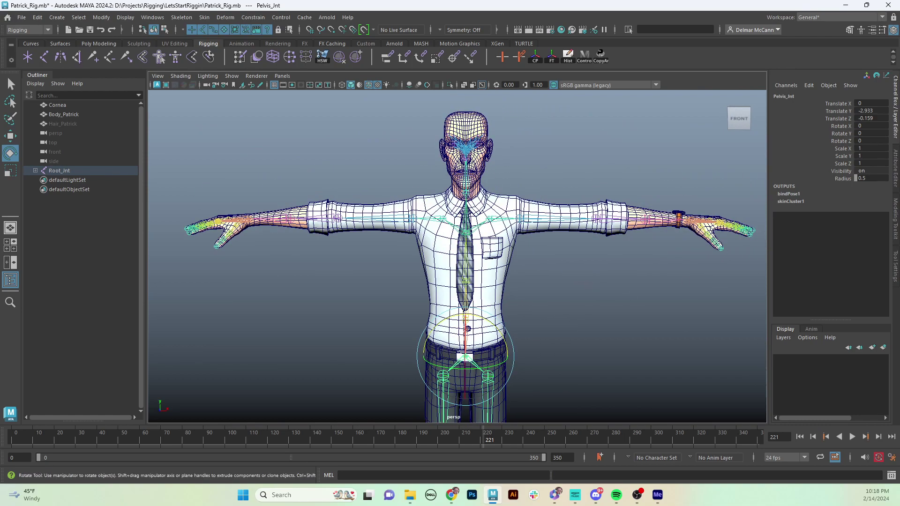